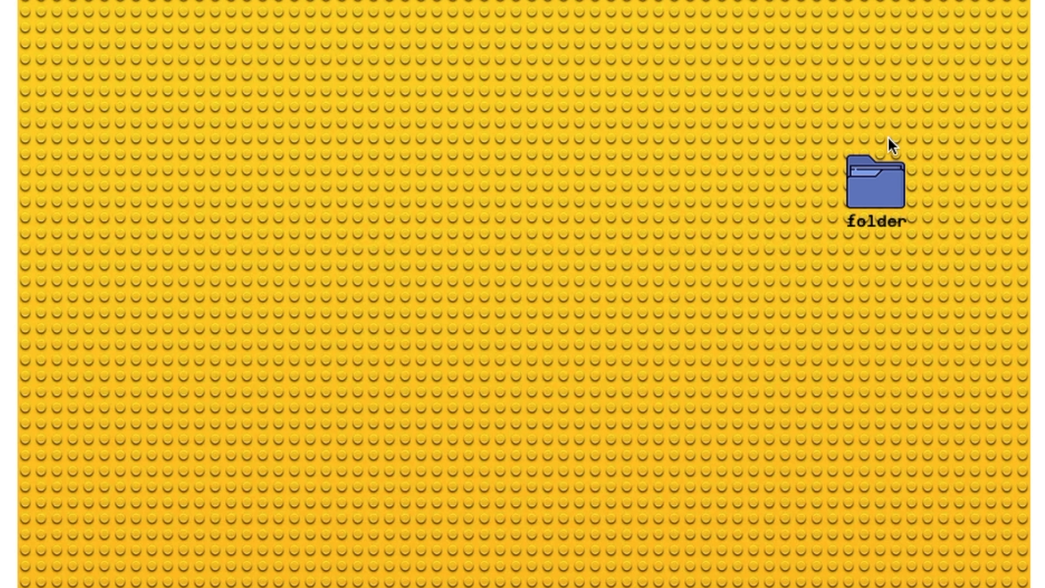
Open and close the desktop folder's pop-up window on the finished site to examine how it behaves.
left_click(883, 172)
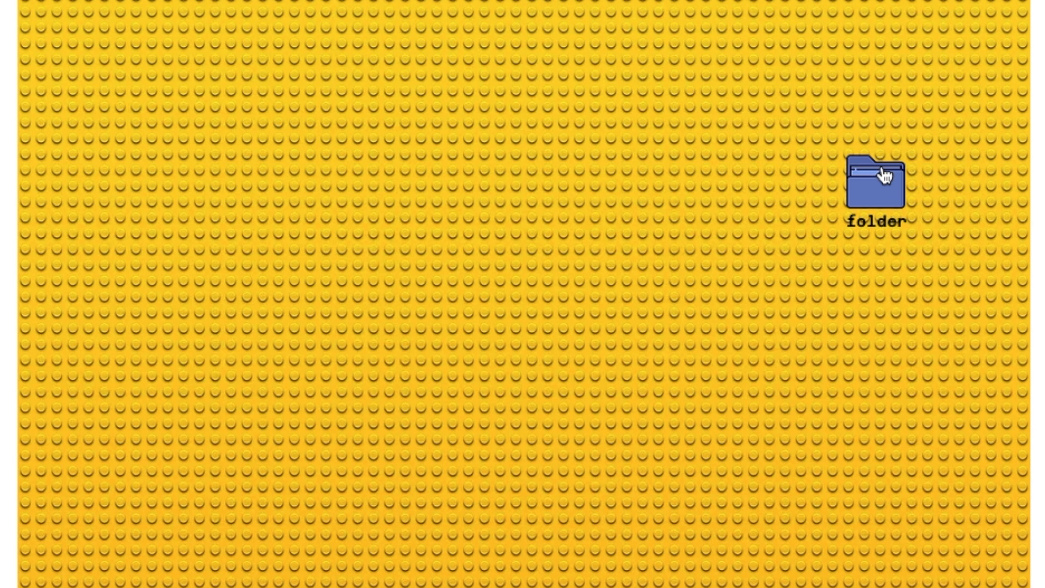
left_click(881, 166)
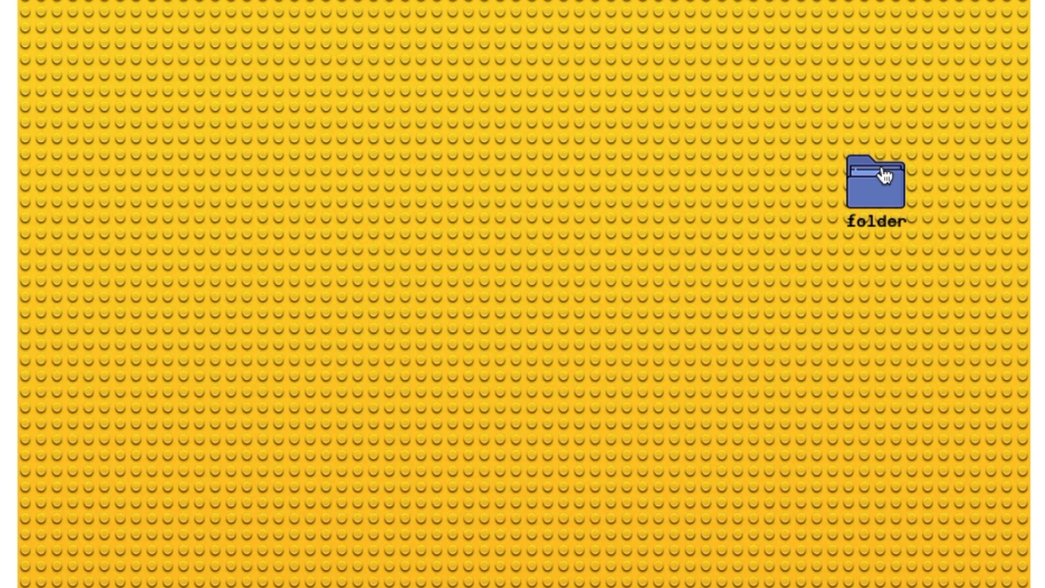
left_click(882, 166)
left_click(882, 166)
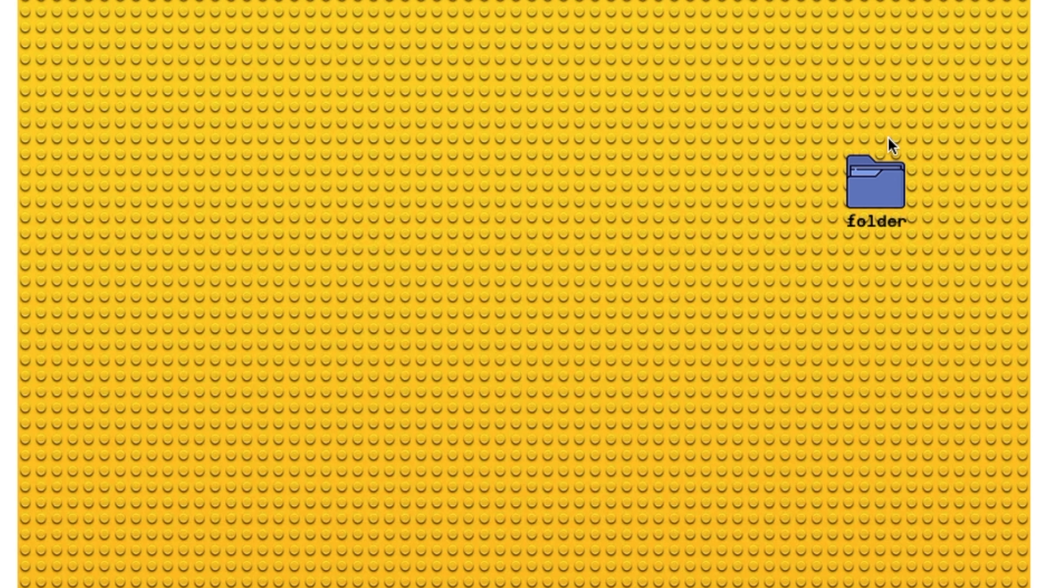
left_click(881, 166)
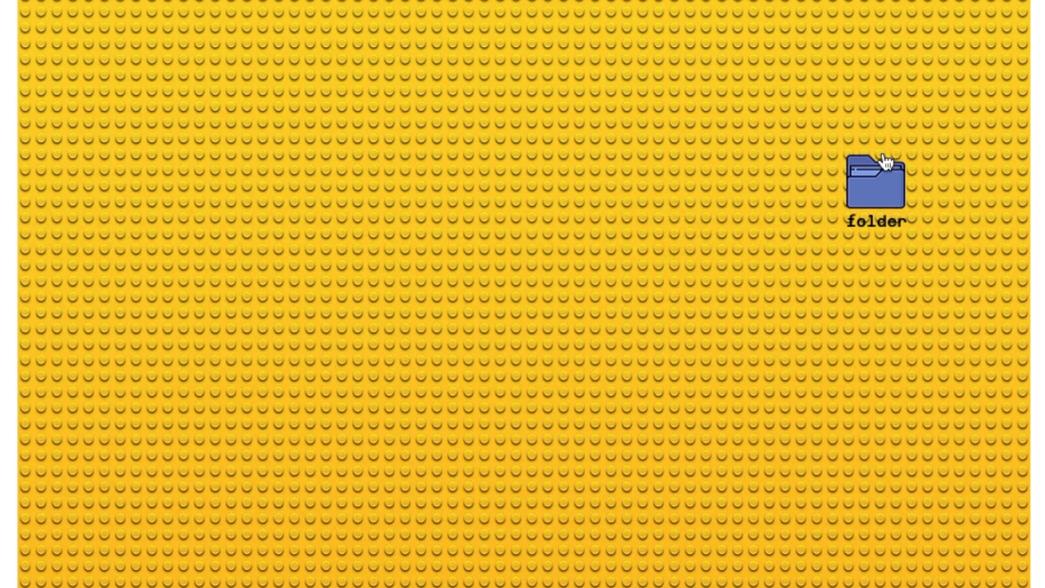
left_click(882, 166)
left_click(881, 166)
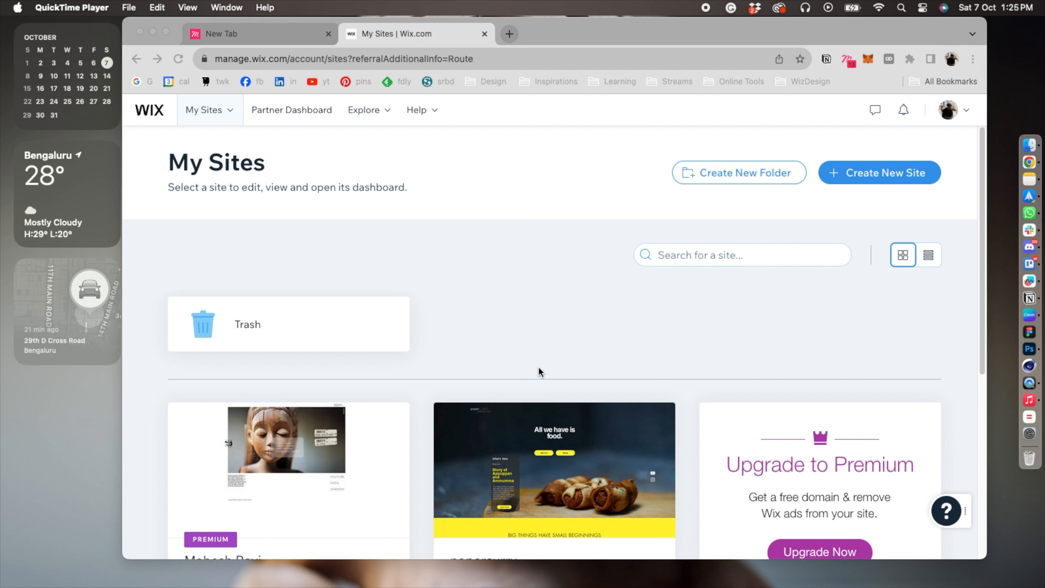
Create a new Wix site and choose Portfolio as the kind of website.
left_click_drag(574, 29, 577, 28)
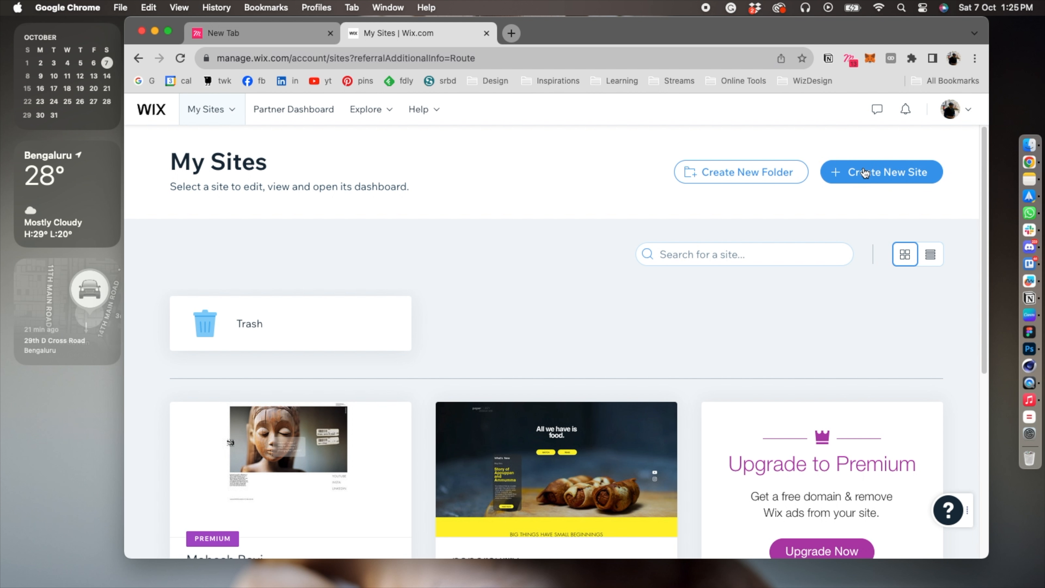
left_click_drag(767, 37, 784, 41)
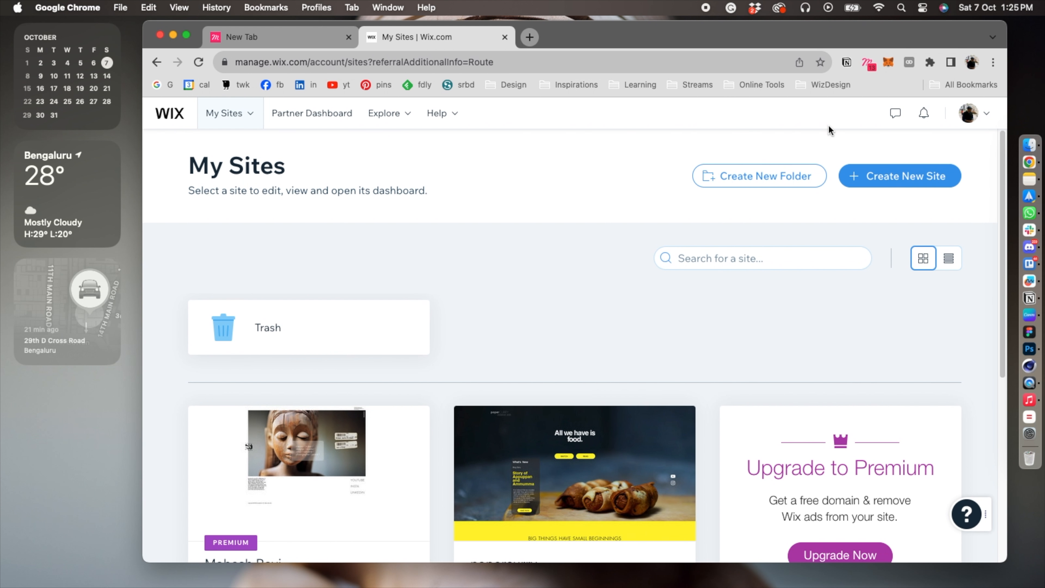
left_click(883, 179)
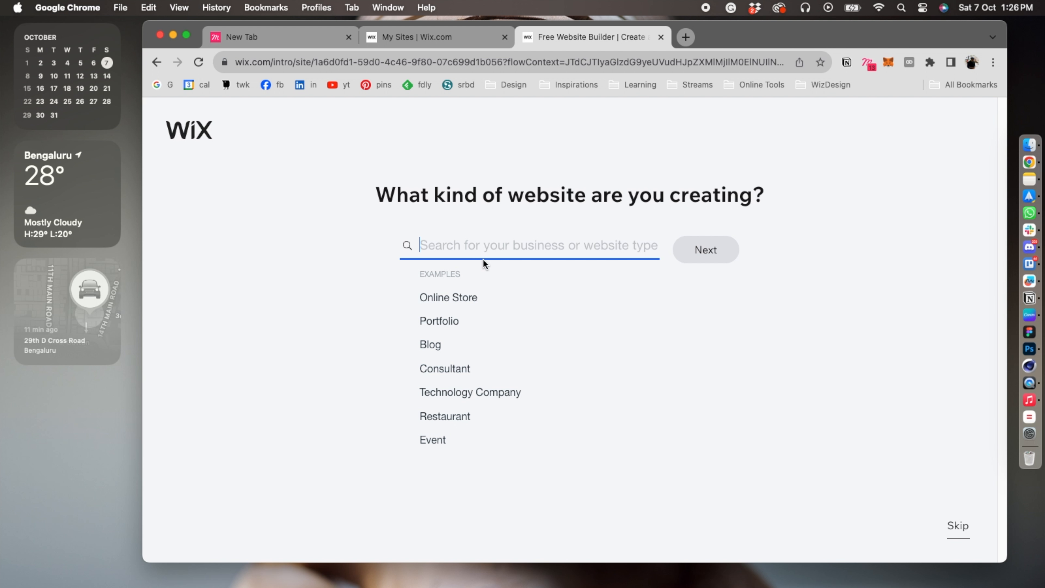
type("portfgo")
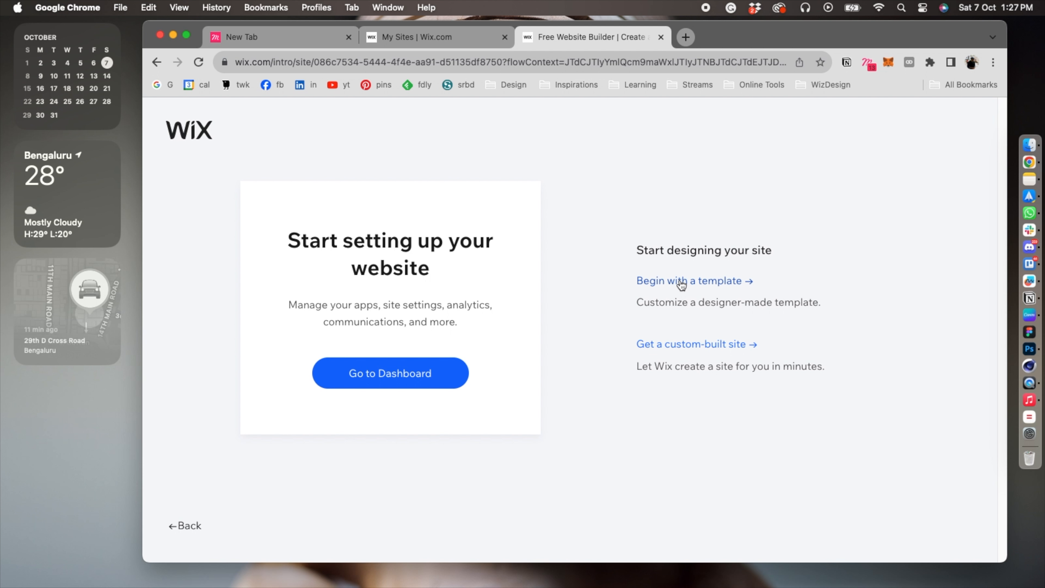
Begin with a template and open the blank Start from Scratch template for editing.
left_click(705, 281)
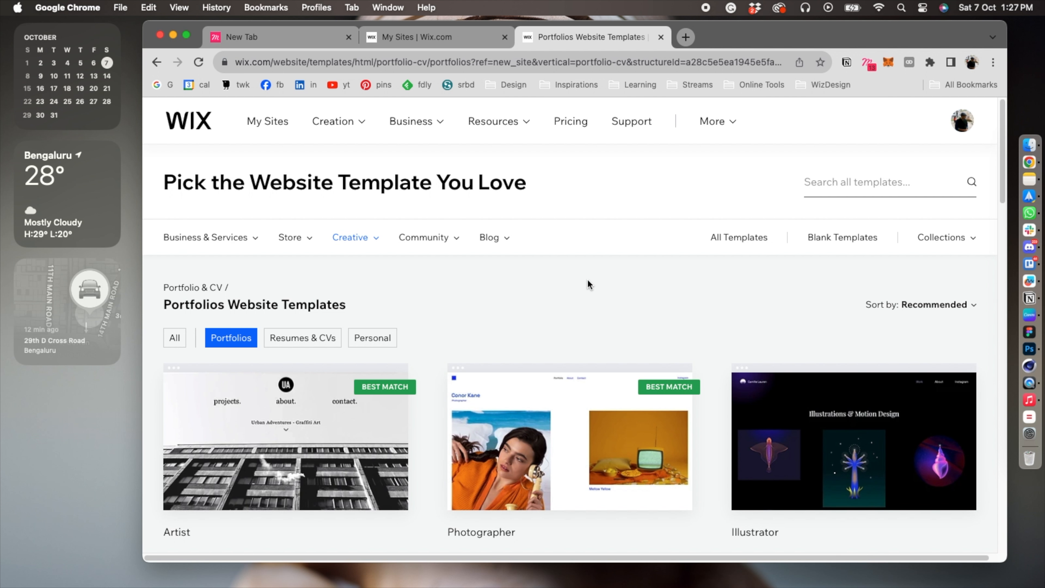
left_click(831, 240)
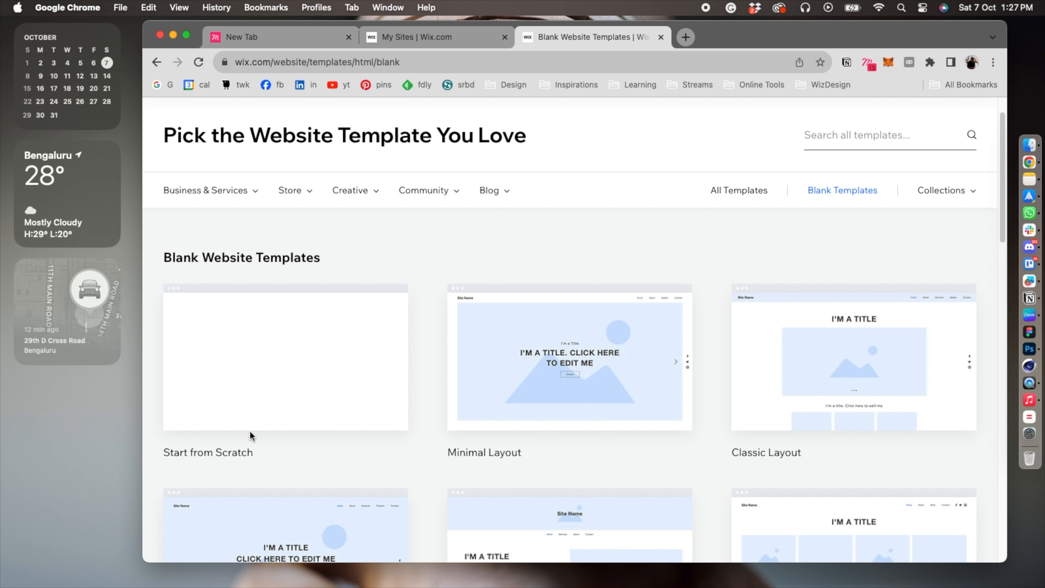
mouse_move(230, 412)
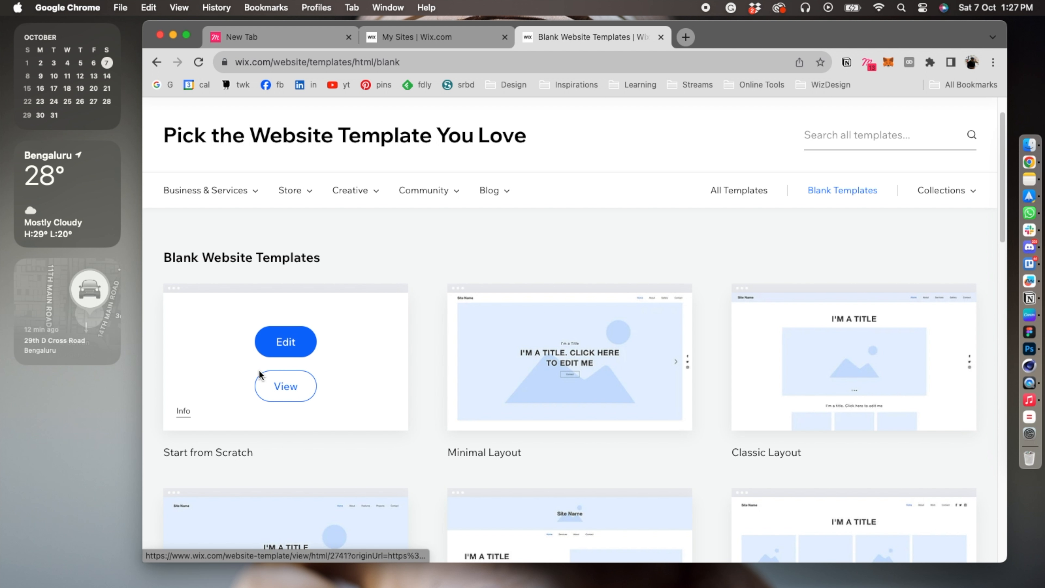
left_click(280, 345)
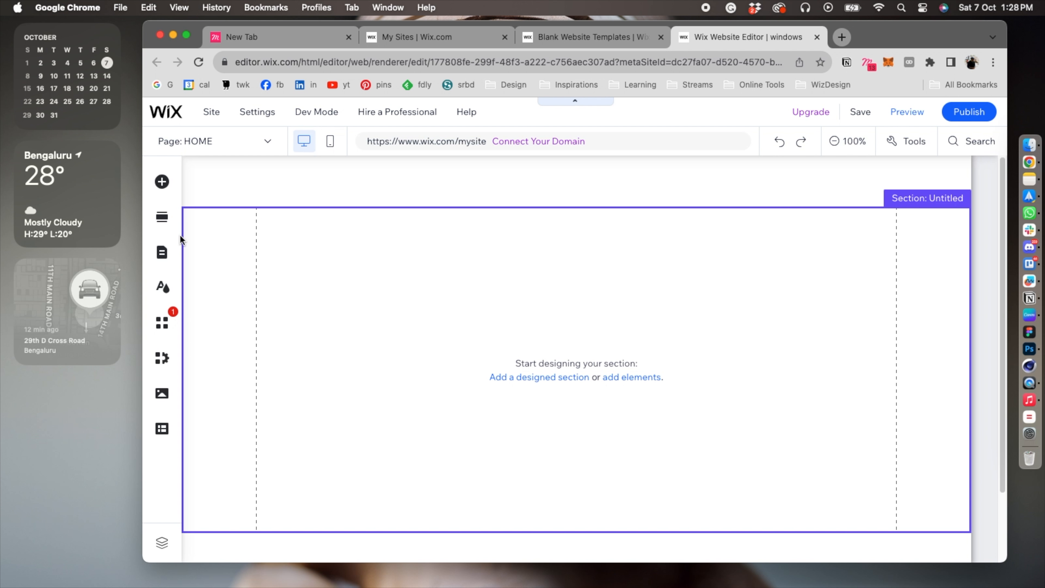
Set the HOME page's layout to No header & footer and close the page settings.
left_click(162, 252)
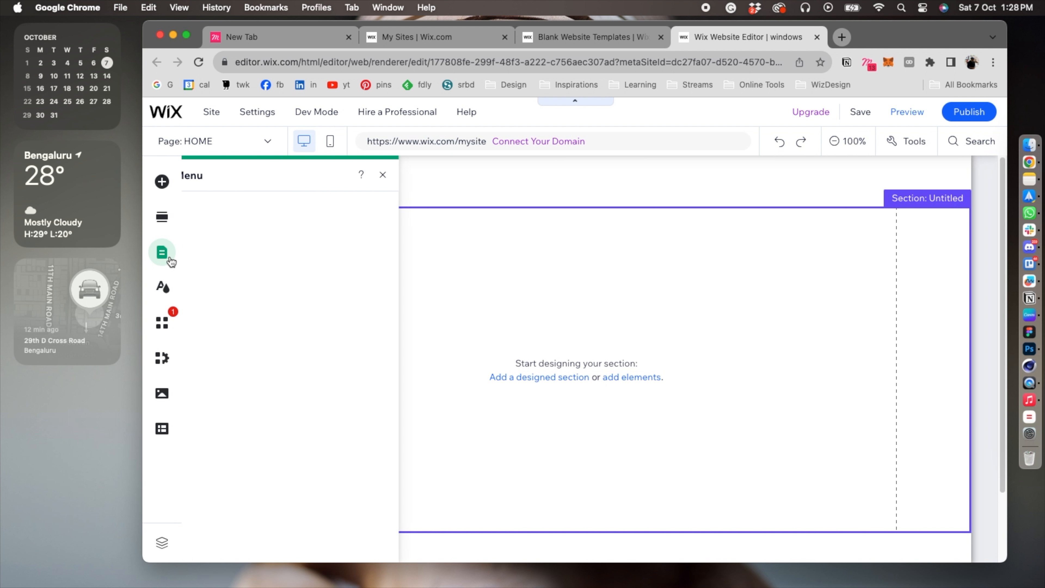
left_click(469, 243)
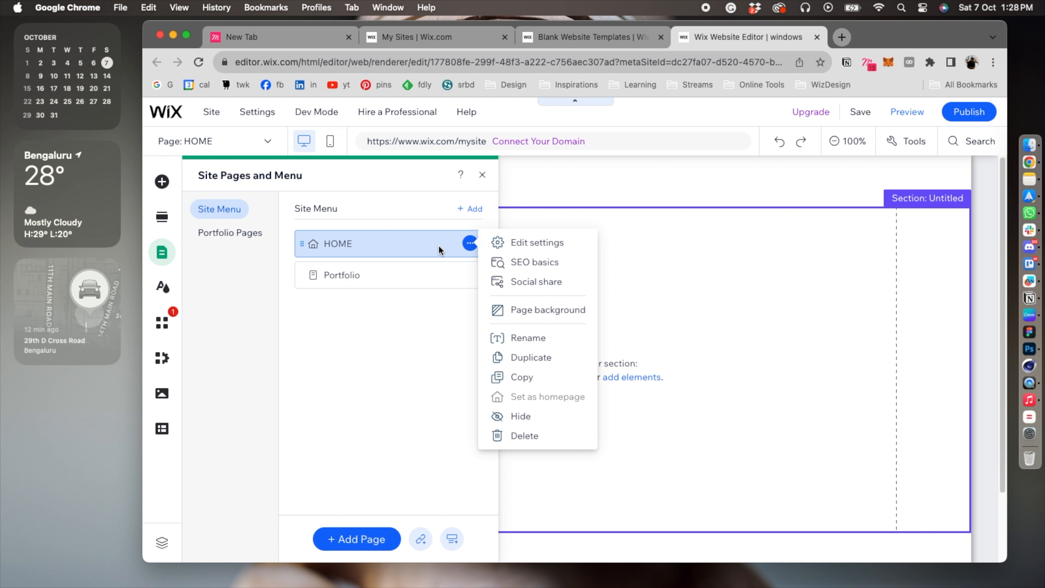
left_click(524, 244)
left_click(607, 206)
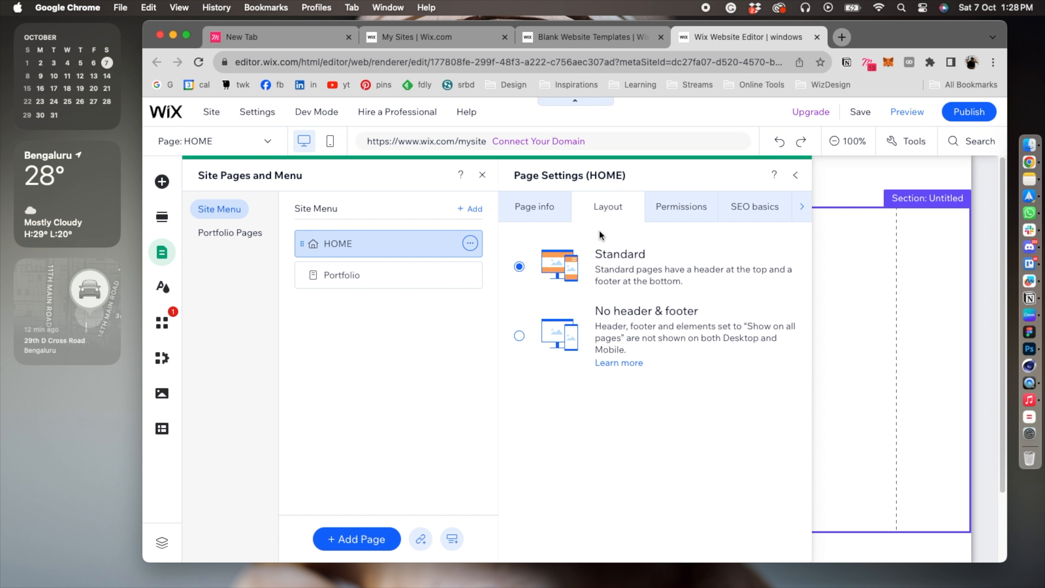
left_click(529, 340)
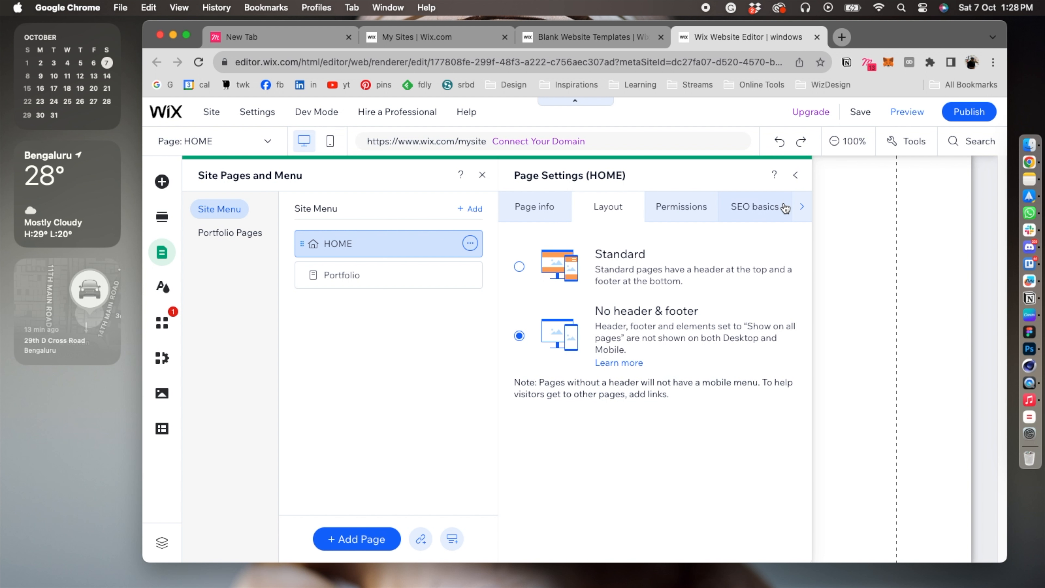
left_click(796, 176)
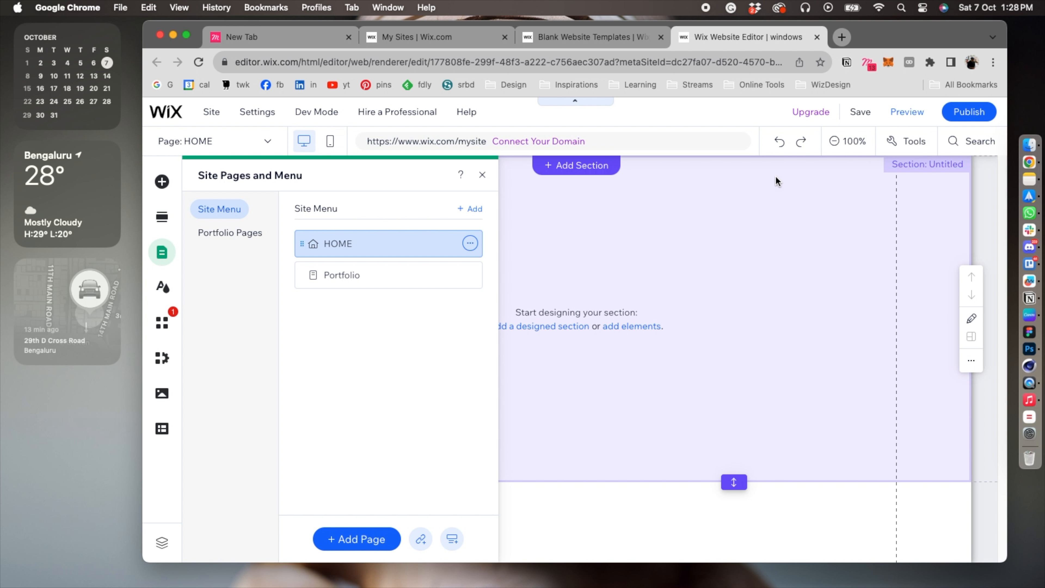
left_click(482, 174)
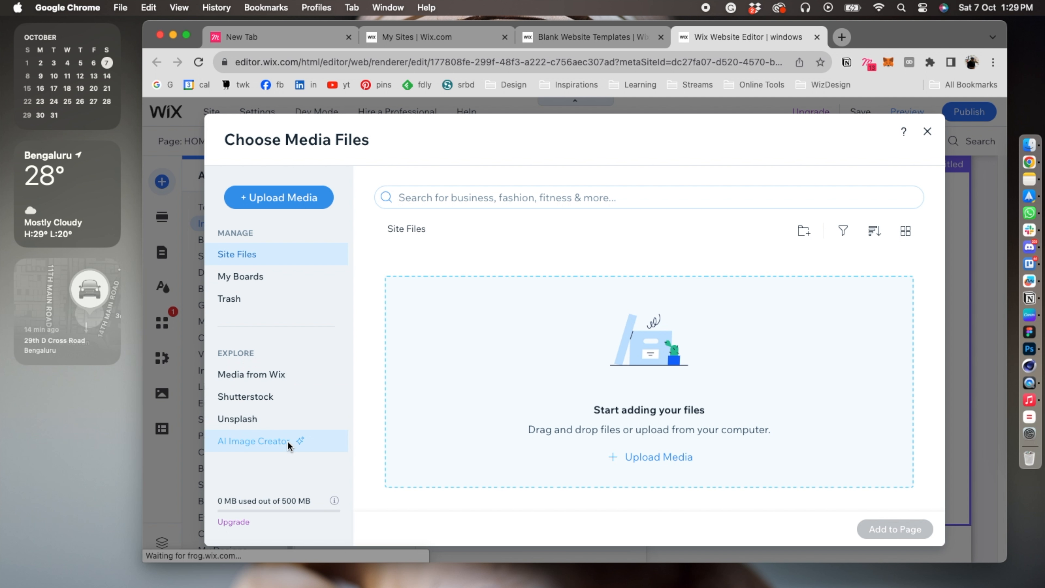
Search the Unsplash photos in the media library for "pattern".
left_click(249, 426)
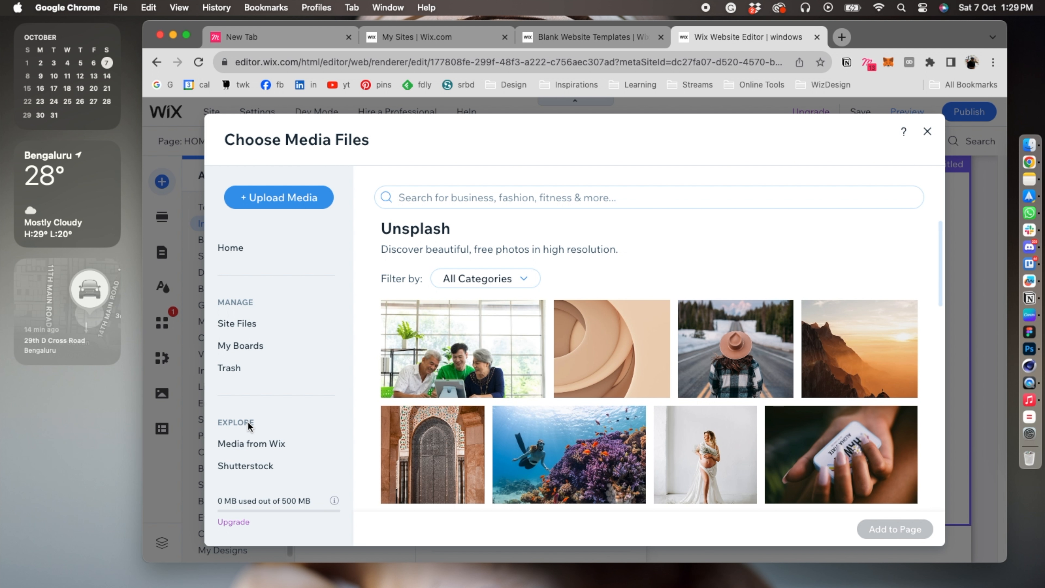
left_click(457, 199)
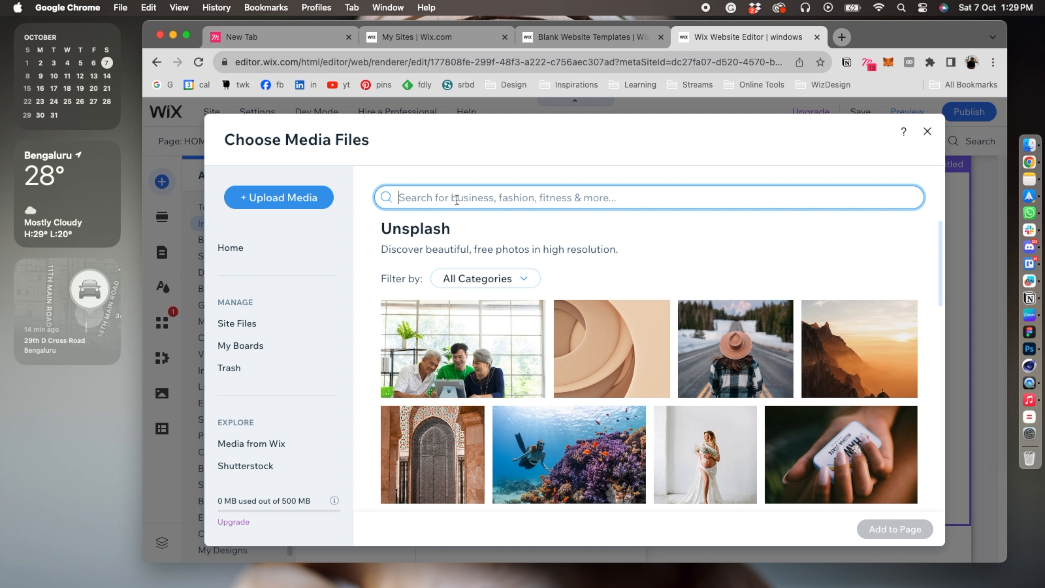
type("pattern")
key("Return")
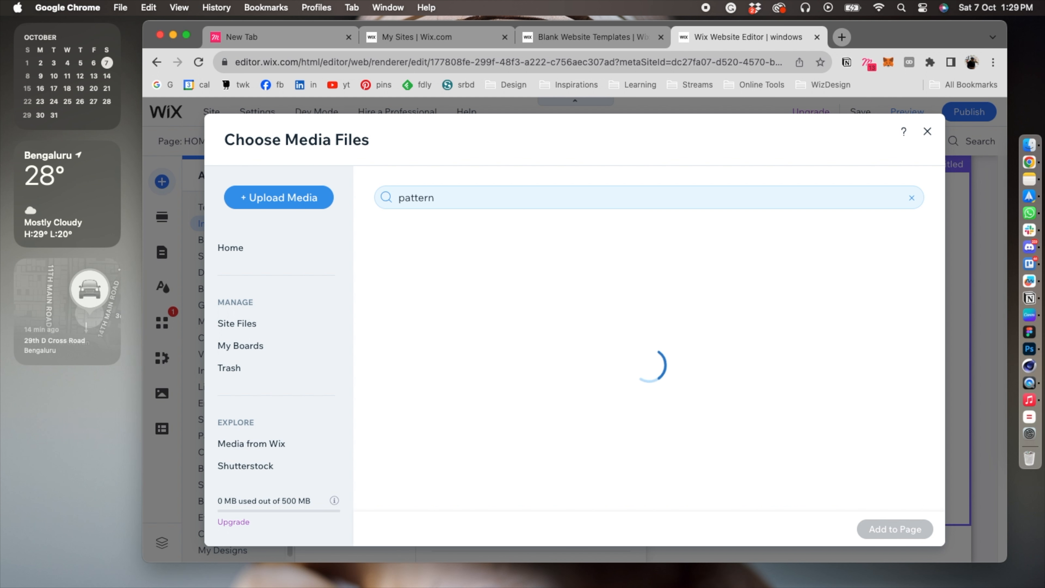
Add the yellow studded brick pattern photo from the search results to the page.
scroll(571, 307, "down", 1)
scroll(572, 307, "down", 5)
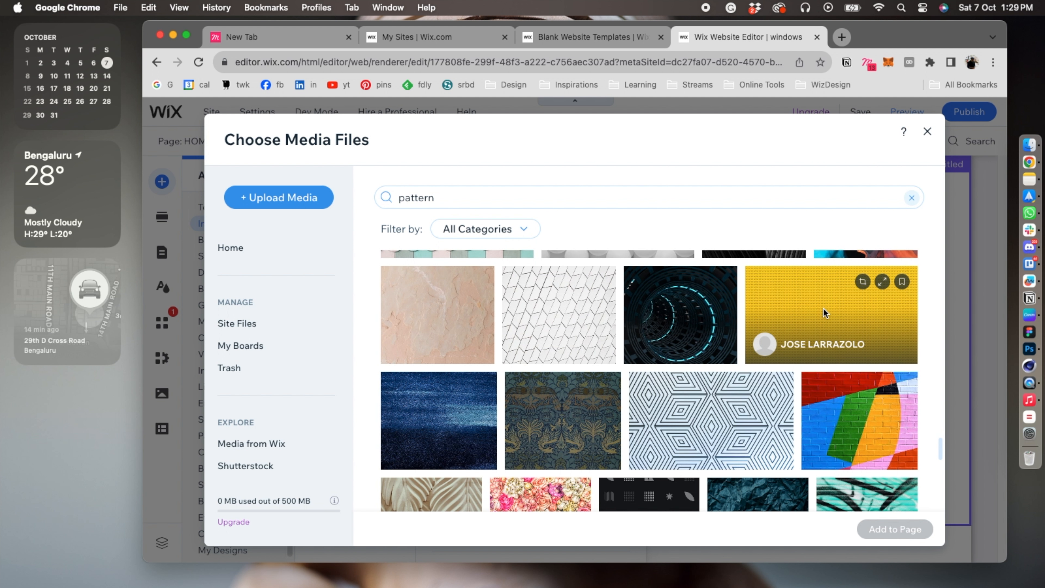
left_click(824, 313)
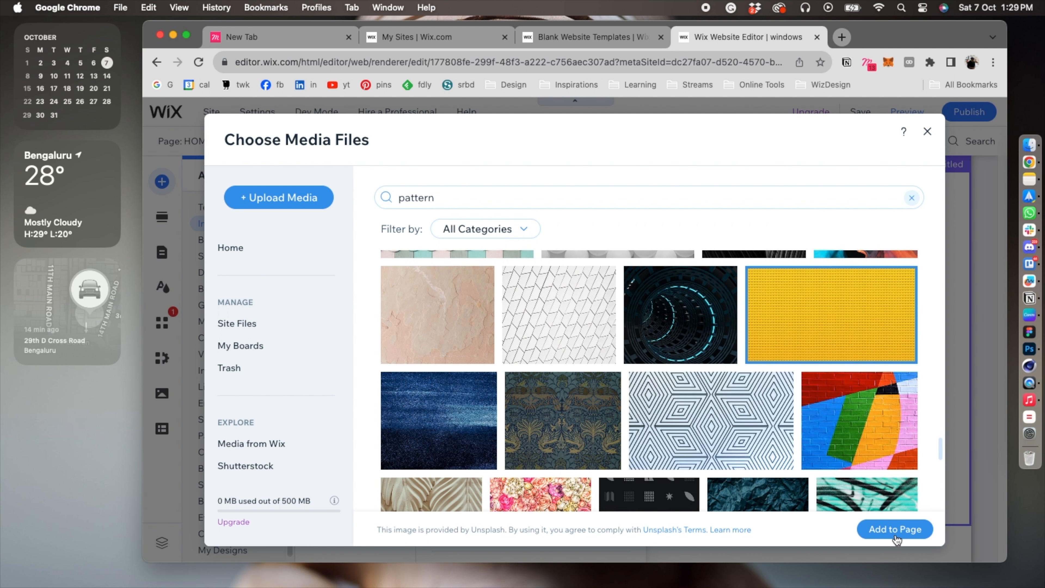
left_click(889, 530)
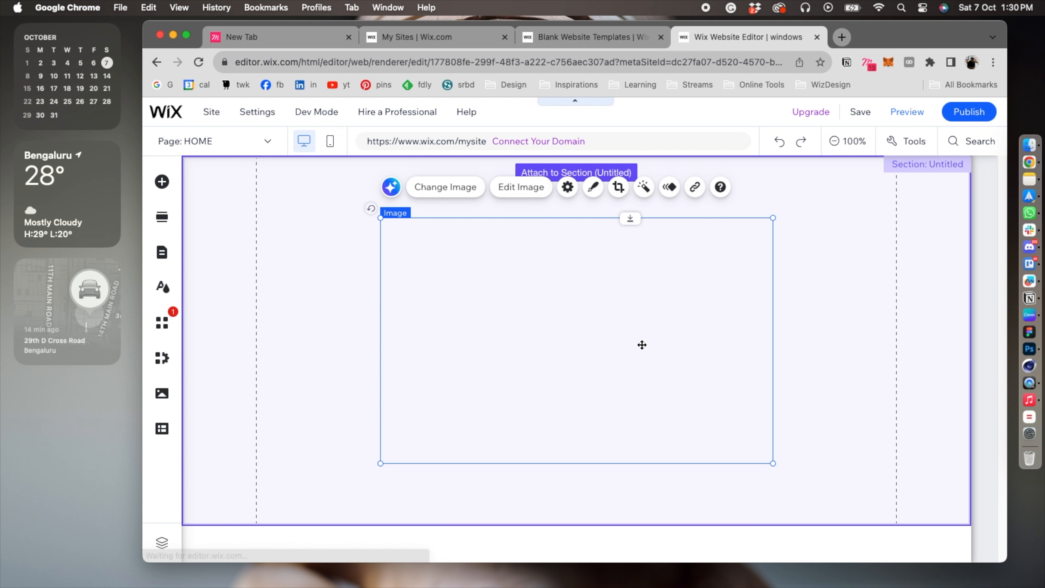
Enlarge the yellow pattern image to fill the section's height and centre it horizontally as the desktop background.
left_click_drag(532, 301, 408, 241)
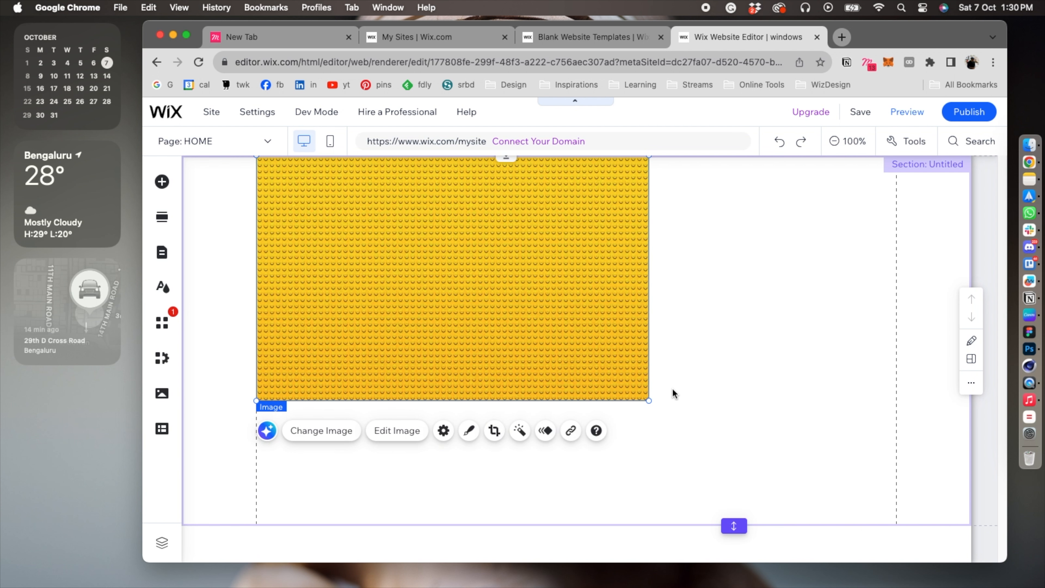
left_click_drag(649, 400, 867, 488)
left_click_drag(625, 363, 650, 362)
left_click(714, 246)
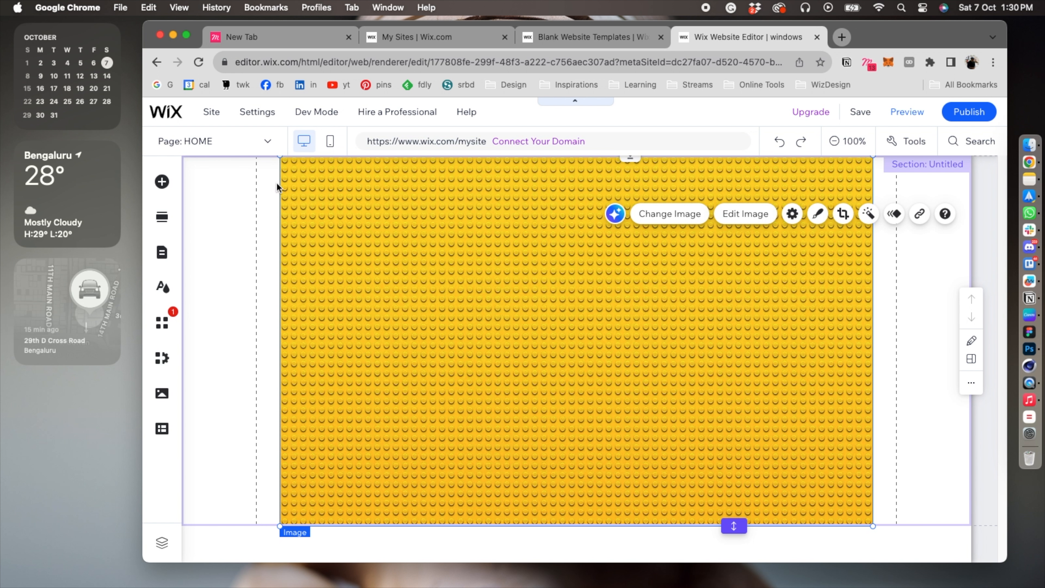
Search Google for "folder icon" in a new browser tab and narrow the results to PNG.
left_click(841, 37)
type("f")
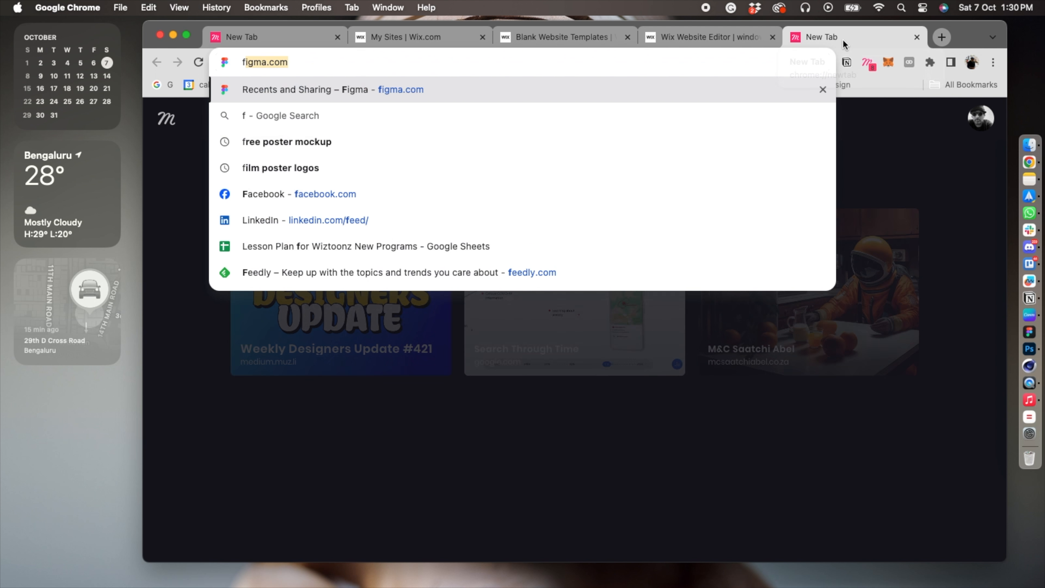
type("older icon")
key("Return")
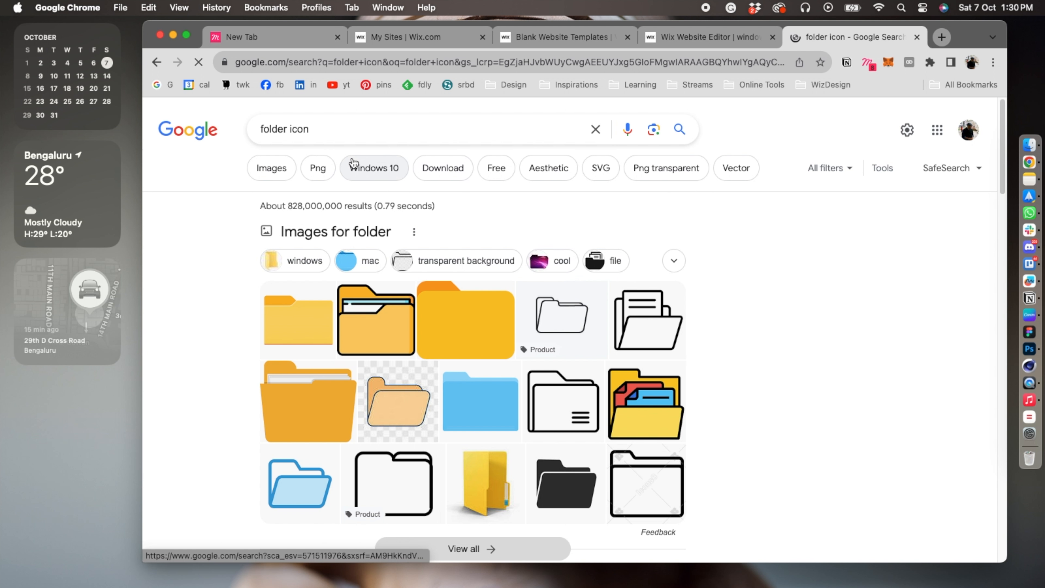
left_click(315, 169)
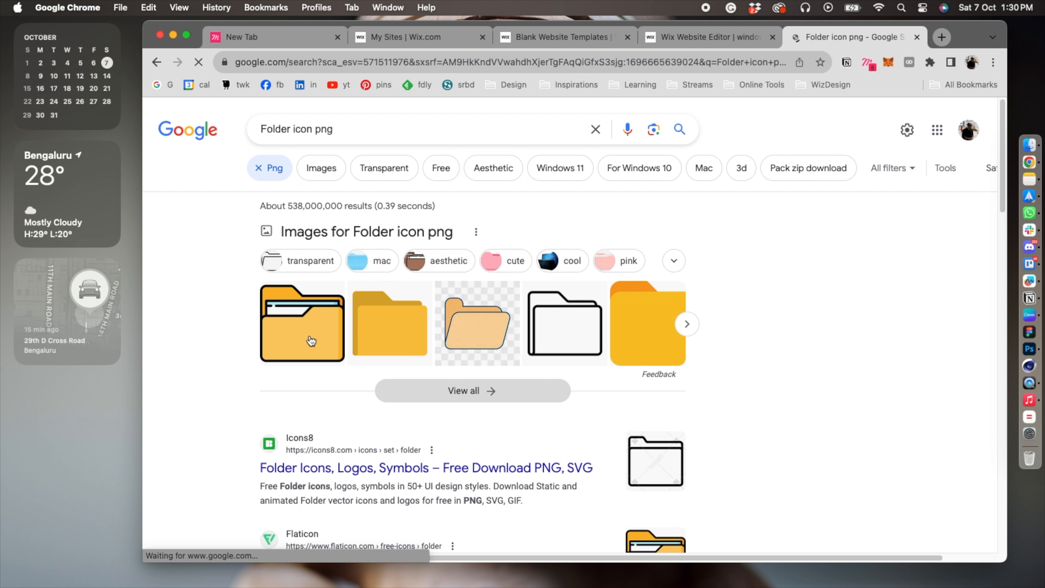
Return to the Wix editor, upload the folder icon file 3767084.png and add it to the page.
left_click(714, 41)
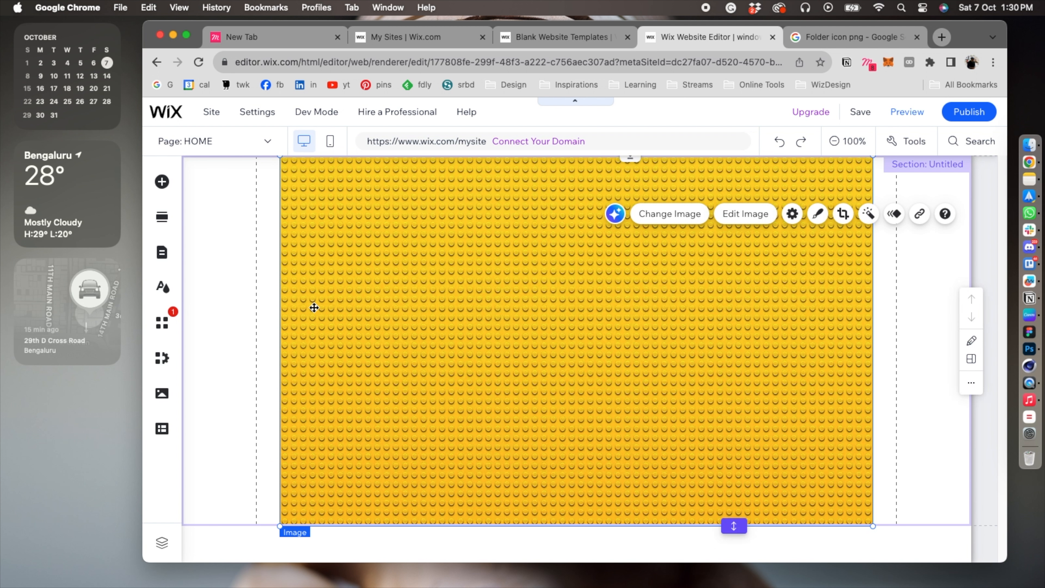
left_click(164, 186)
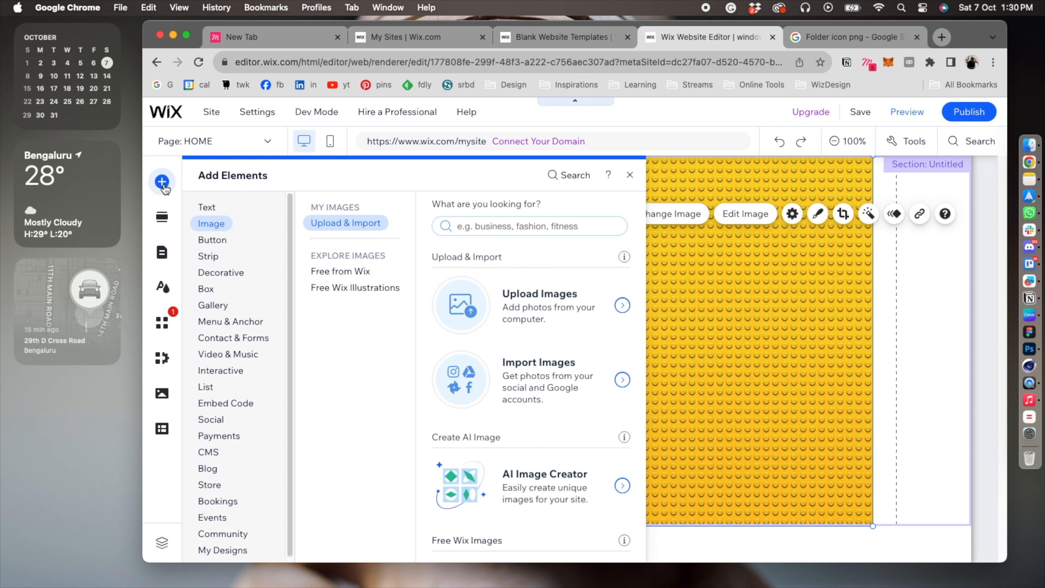
left_click(553, 293)
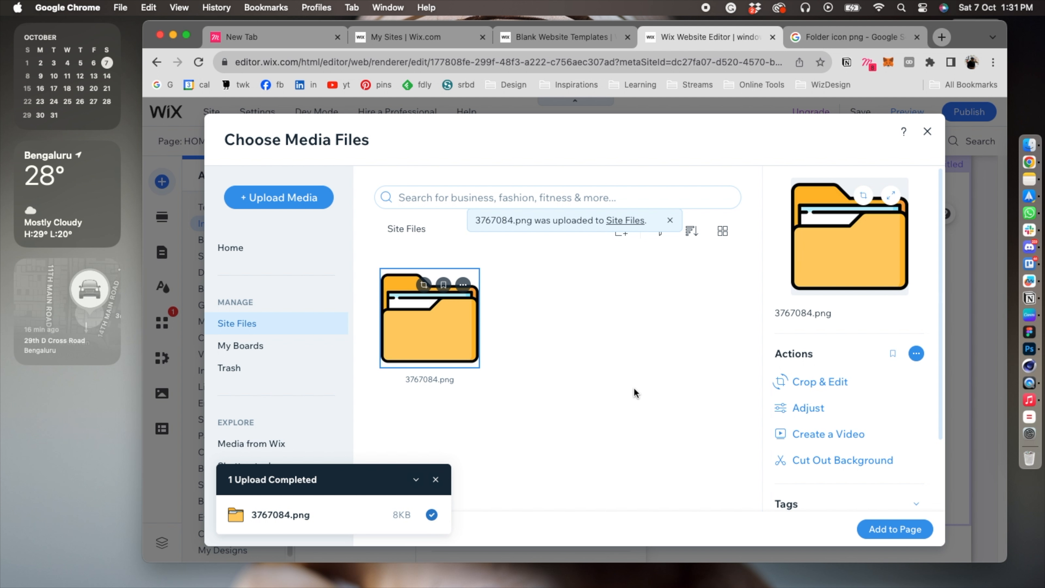
left_click(897, 527)
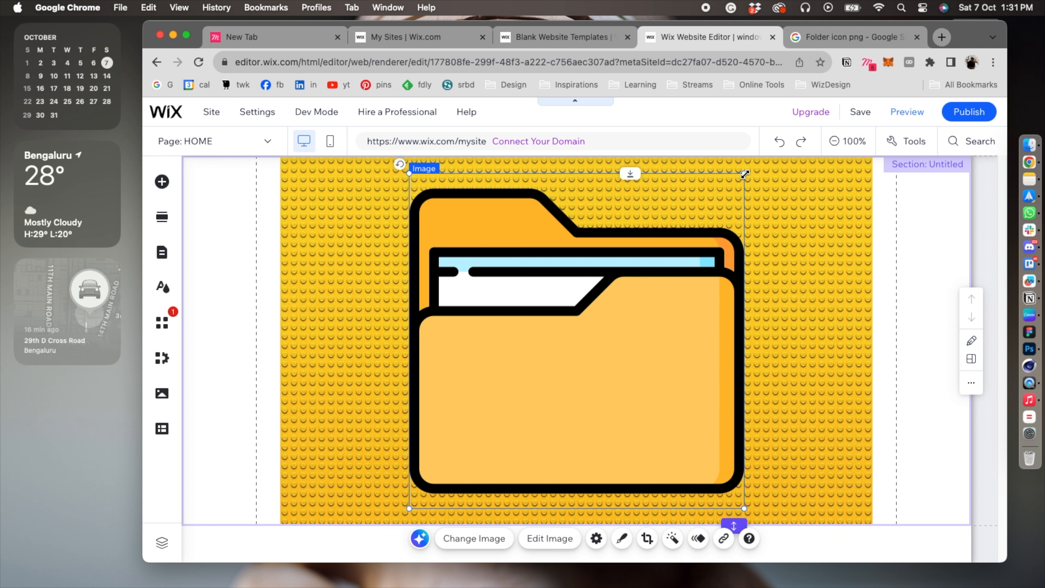
Shrink the folder image to desktop-icon size, place it in the yellow background's upper-right area and select it.
left_click_drag(744, 180, 783, 274)
left_click(676, 287)
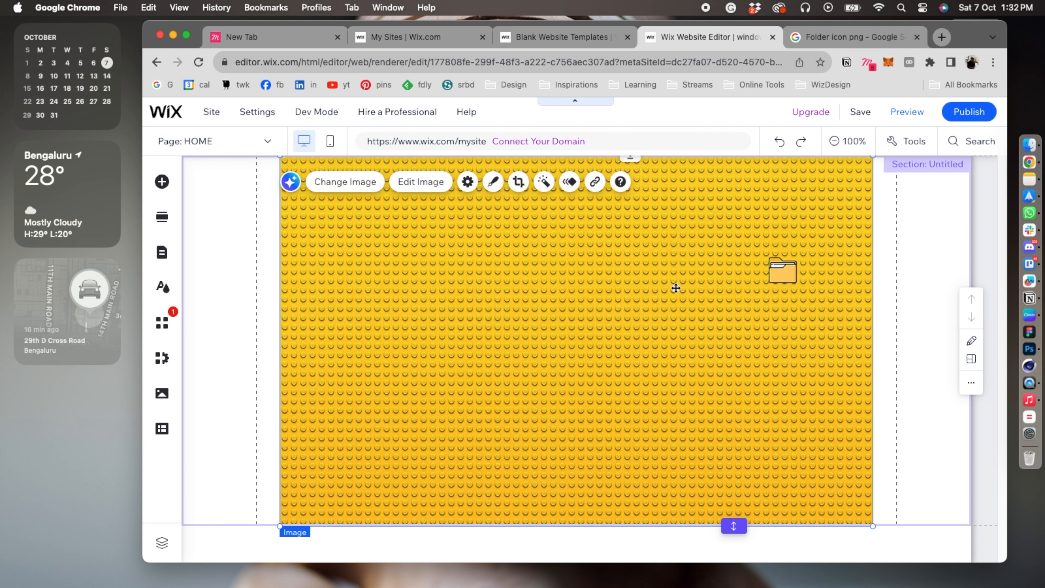
left_click(773, 277)
left_click(704, 275)
left_click(788, 280)
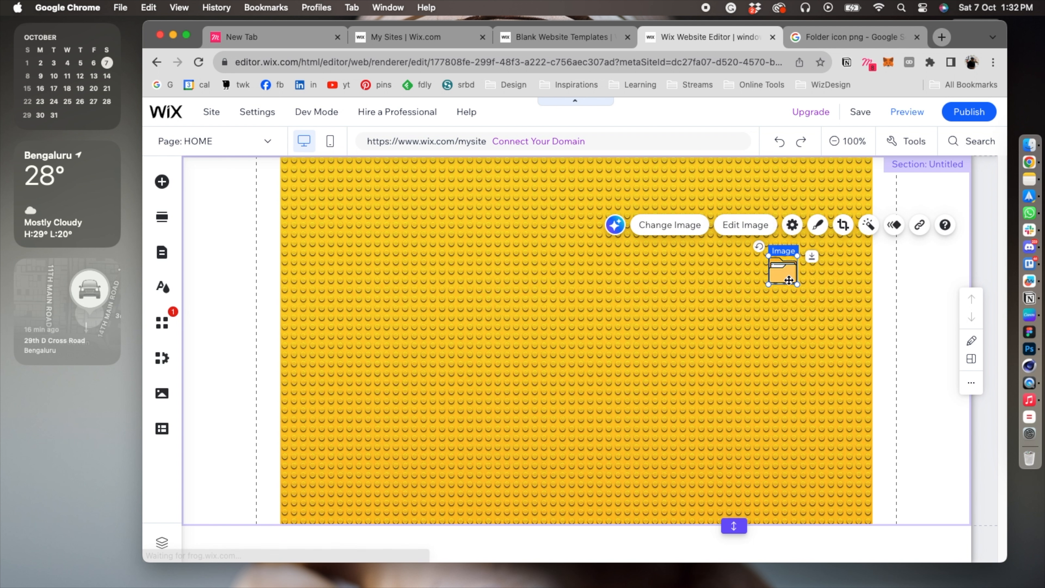
Open the folder image for editing, remove all its colour saturation and lower its temperature and exposure.
left_click(694, 300)
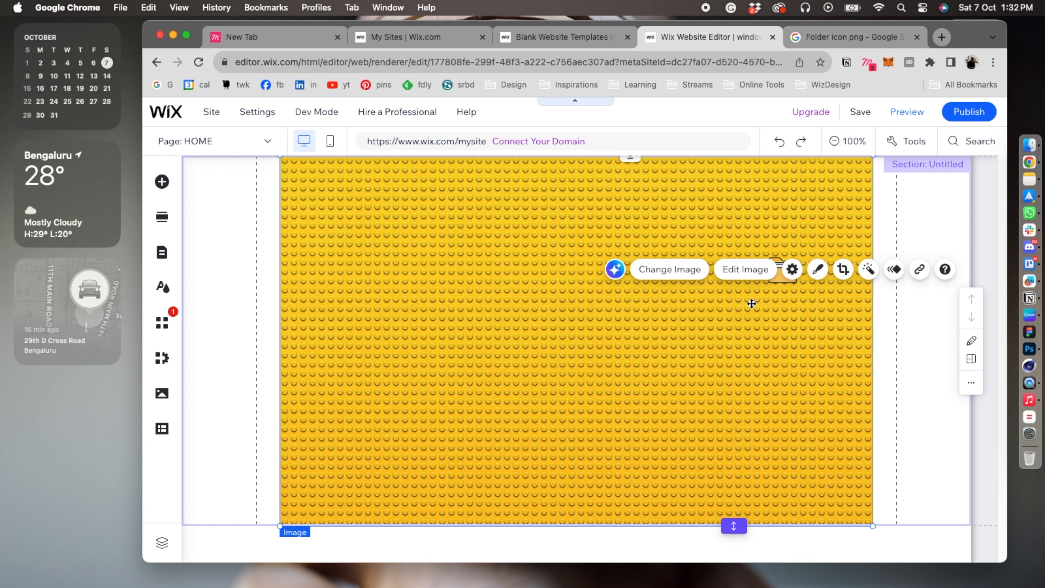
left_click(784, 270)
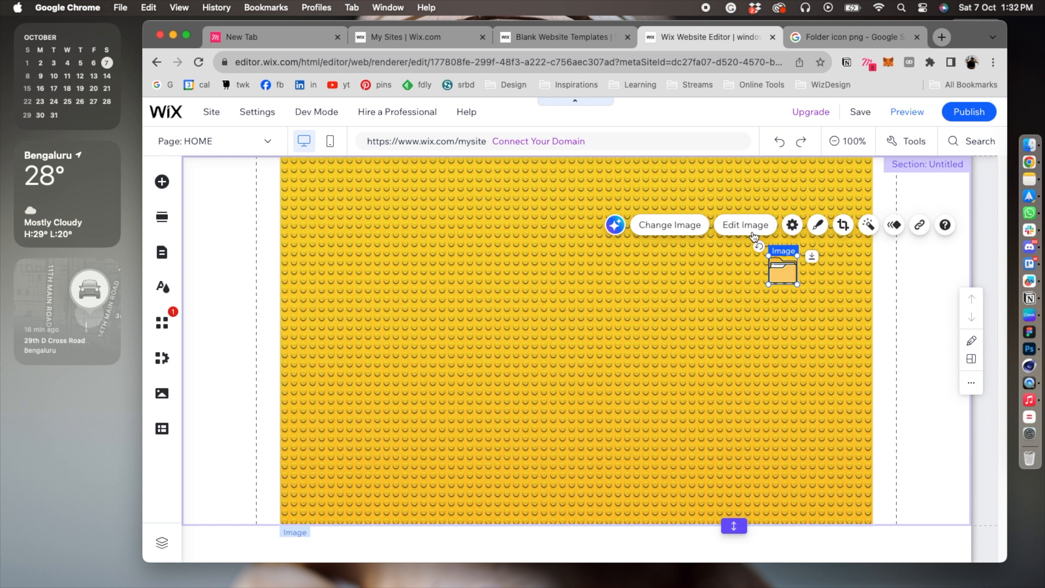
left_click(745, 224)
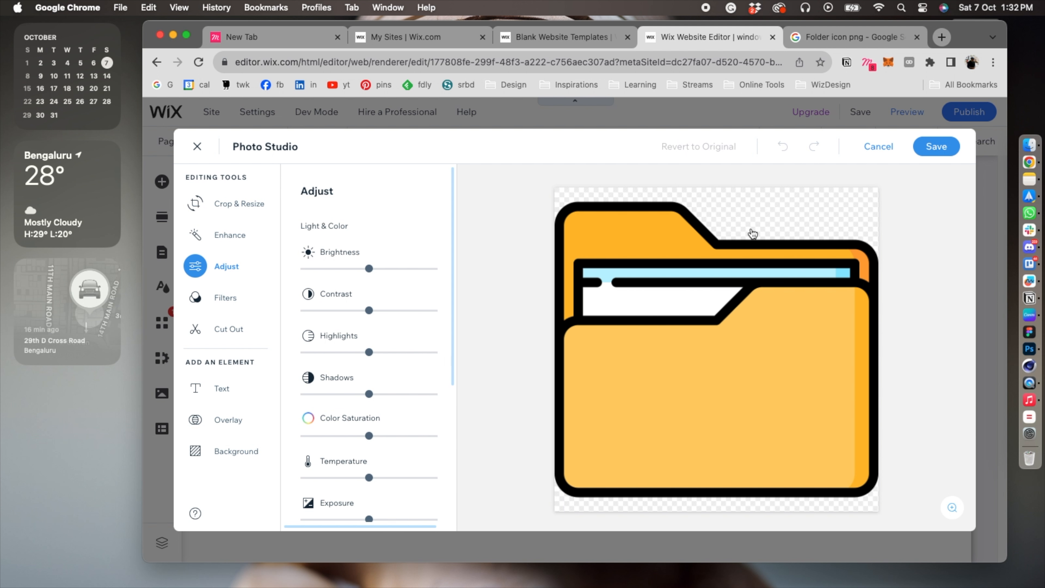
scroll(426, 322, "down", 3)
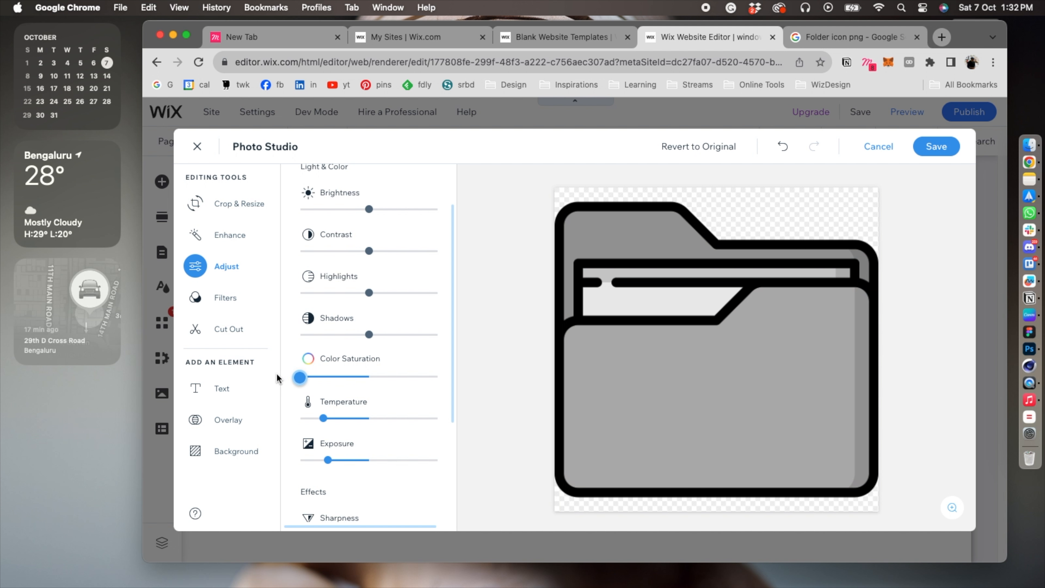
mouse_move(277, 373)
left_mouse_down()
mouse_move(397, 359)
mouse_move(279, 374)
left_mouse_up()
scroll(411, 271, "down", 5)
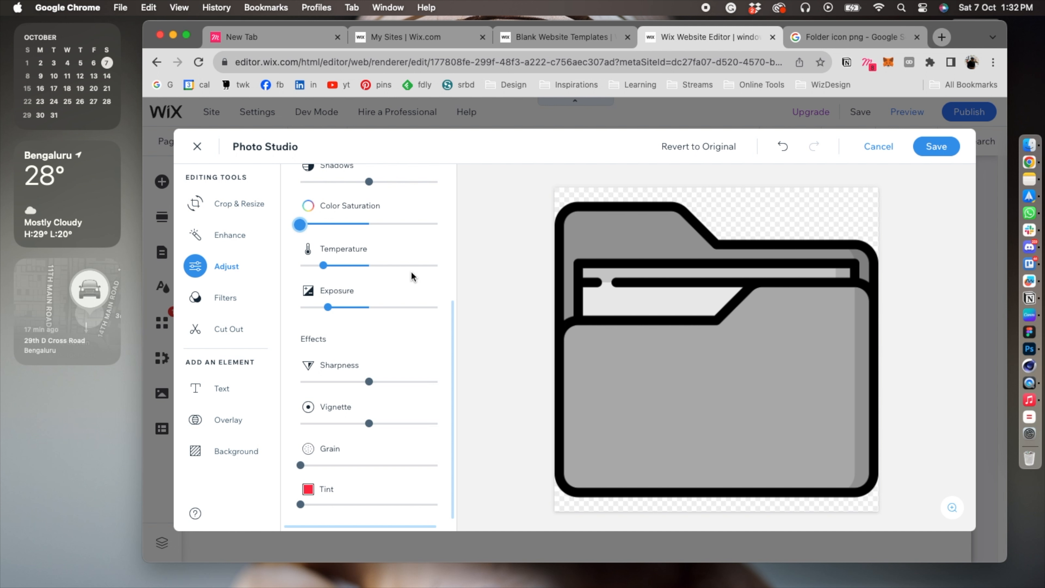
Tint the folder image blue with #1838EE at about three-quarters strength and save the edited image.
left_click(308, 489)
left_click(331, 397)
left_click(370, 317)
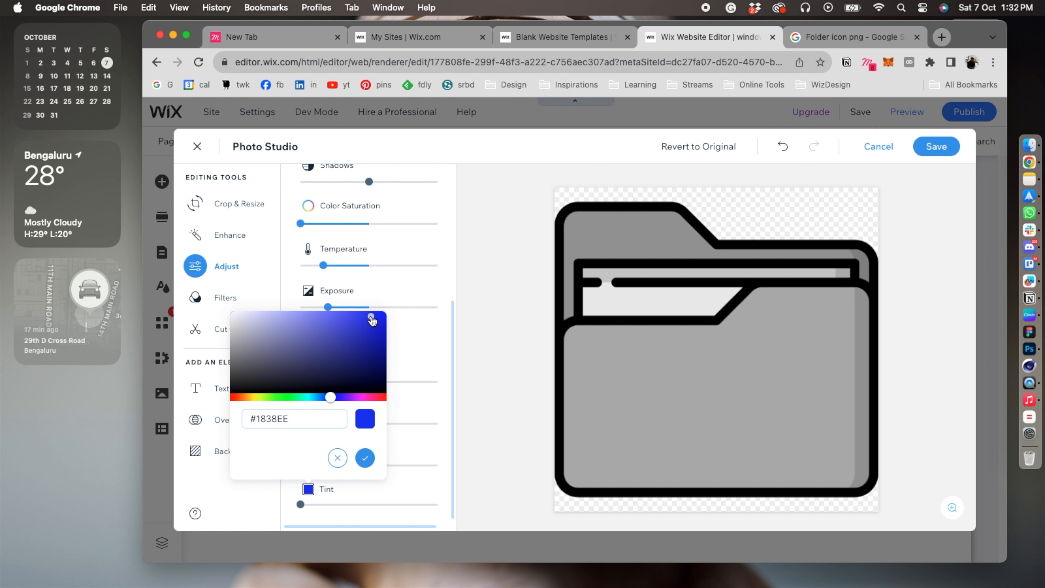
left_click(365, 458)
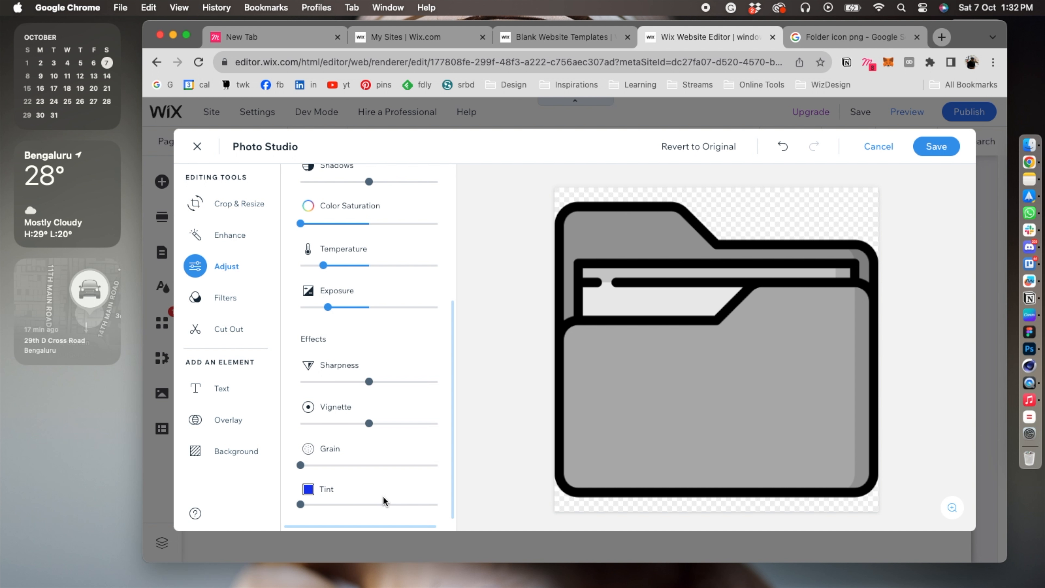
left_click_drag(324, 509, 404, 497)
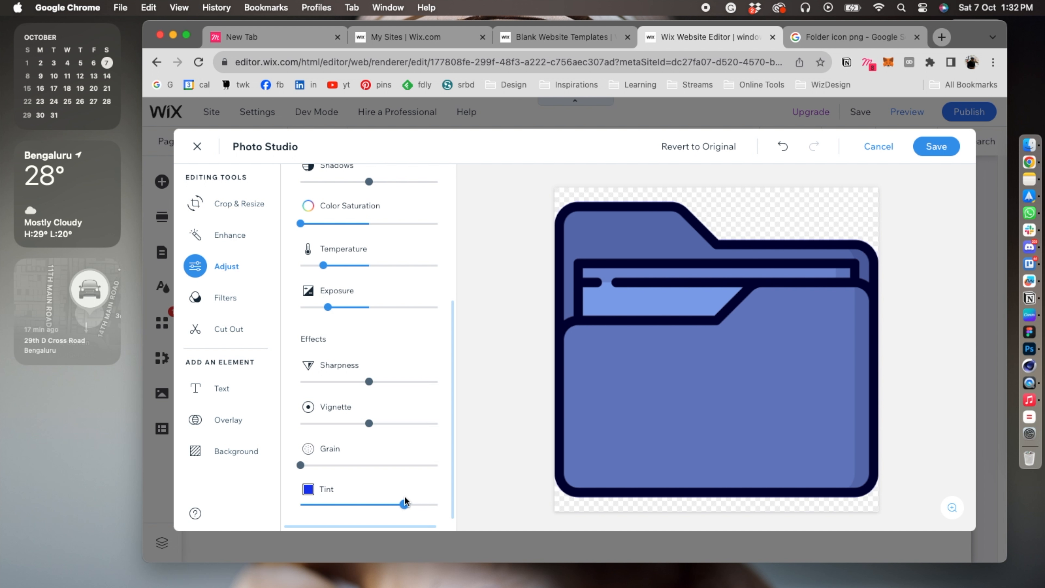
left_click(936, 148)
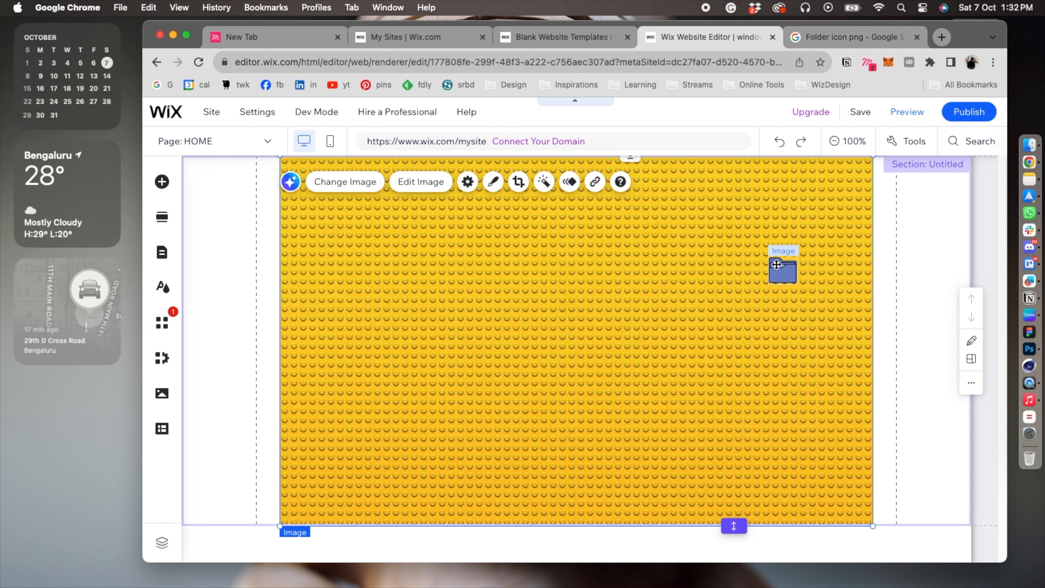
Enlarge the blue folder icon slightly and nudge it up and to the left on the yellow background.
left_click_drag(797, 284, 800, 290)
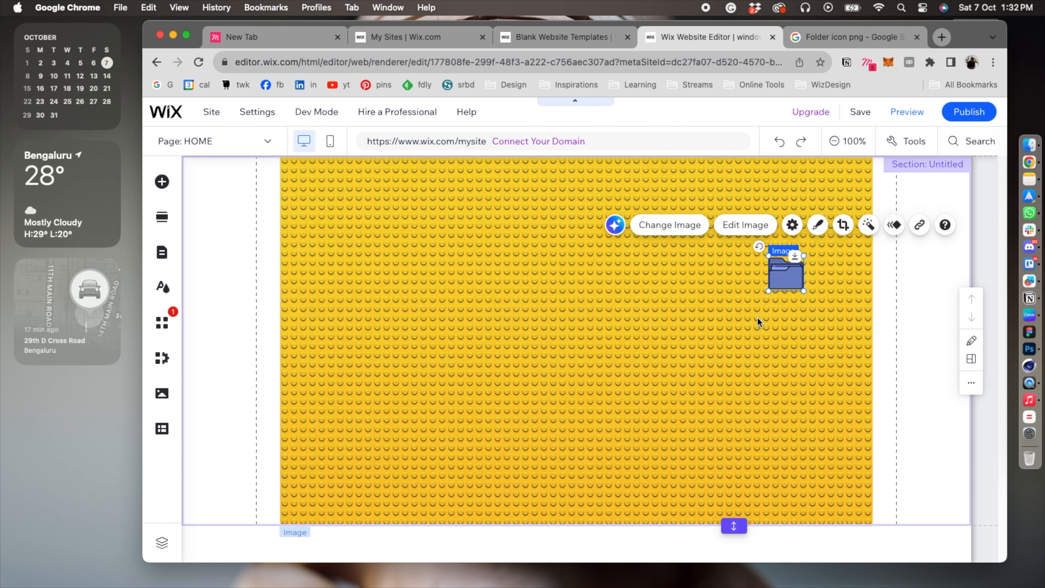
left_click(758, 317)
left_click(790, 286)
left_click(923, 192)
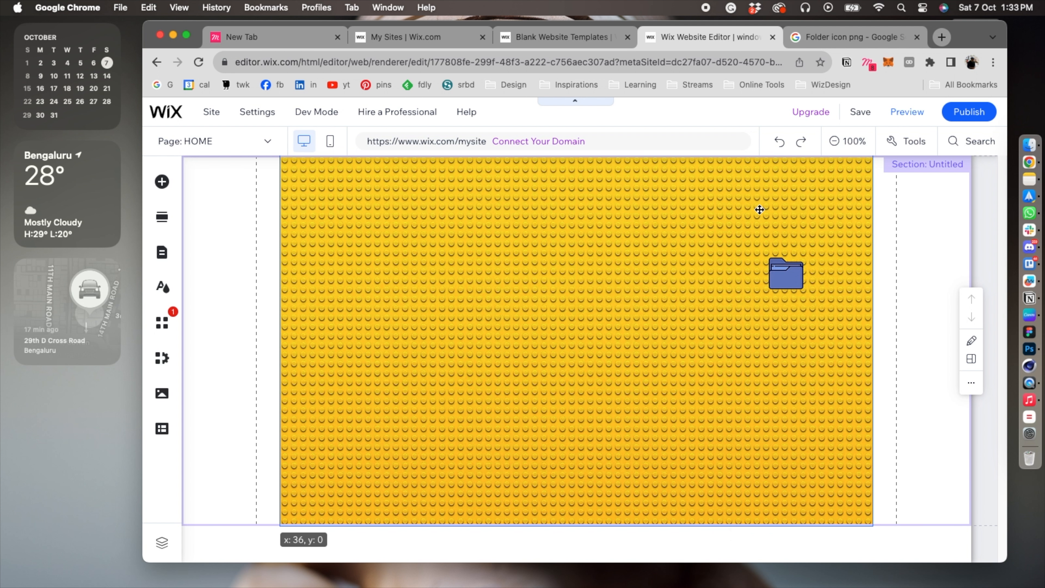
left_click(782, 270)
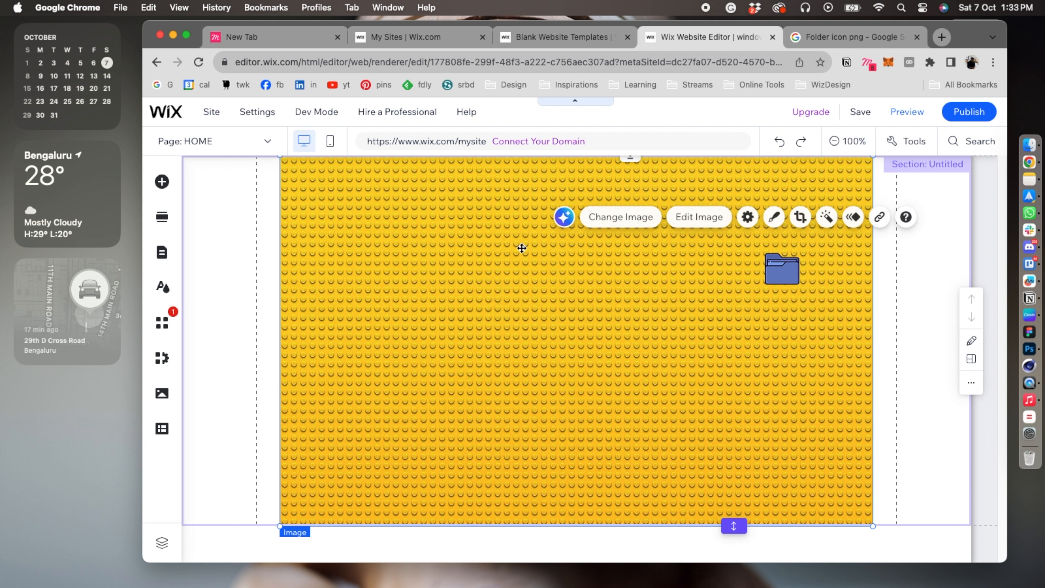
Add a Heading 4 text element to the yellow background and change its text to "folder".
left_click(169, 189)
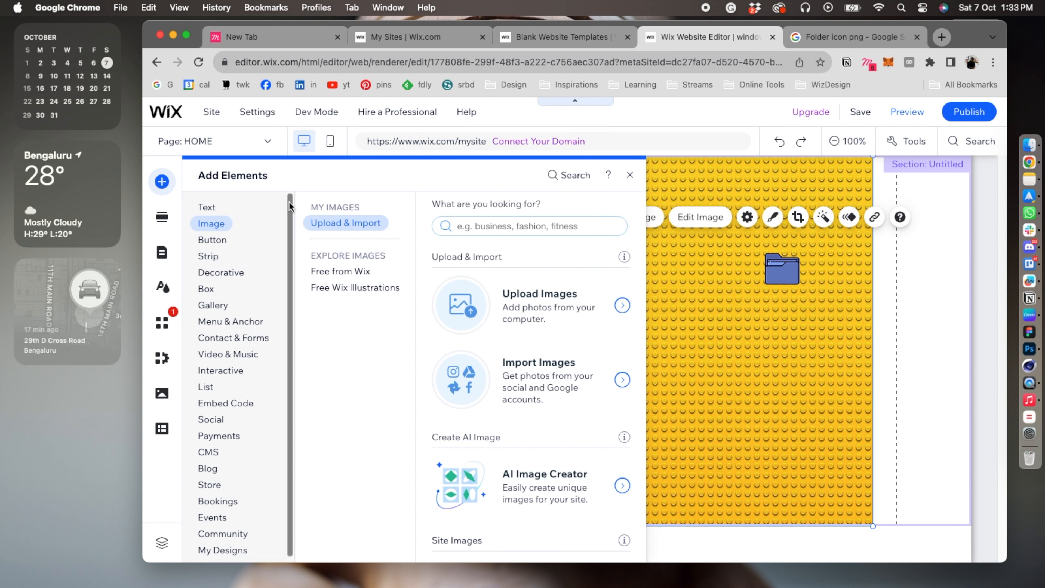
left_click(211, 207)
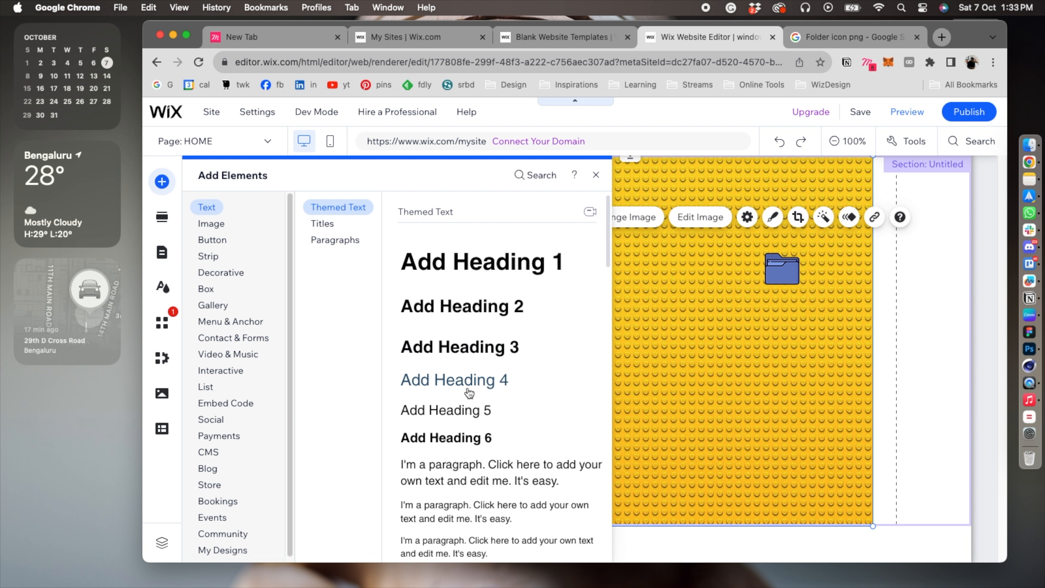
left_click_drag(462, 381, 526, 349)
double_click(526, 350)
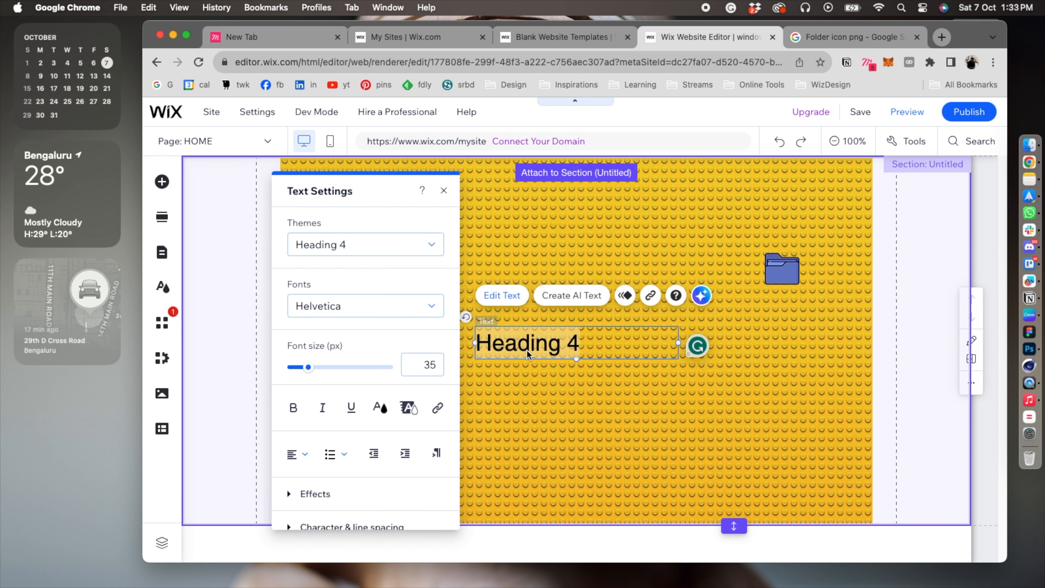
type("older")
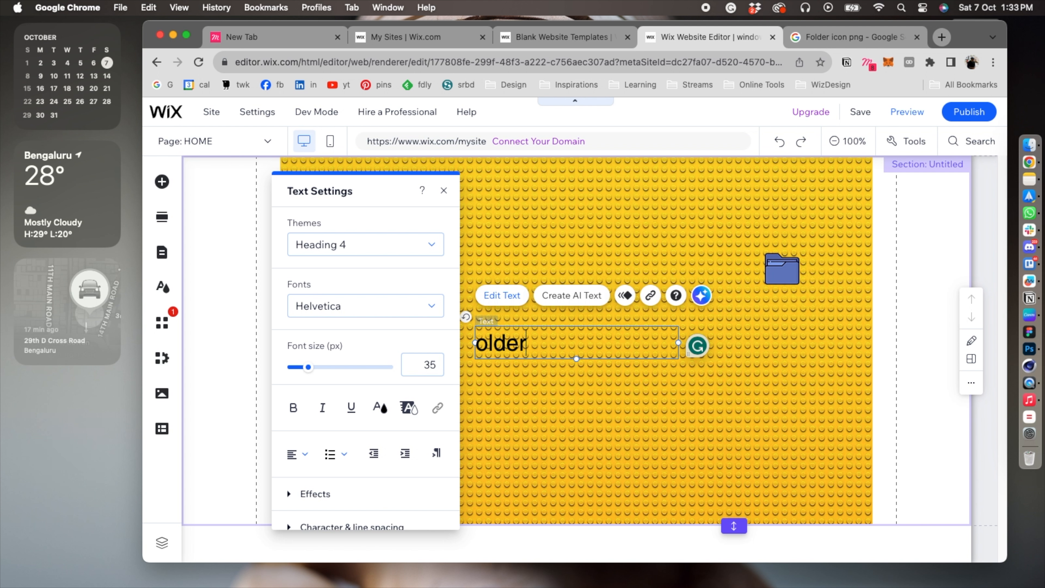
key("super+a")
type("folder")
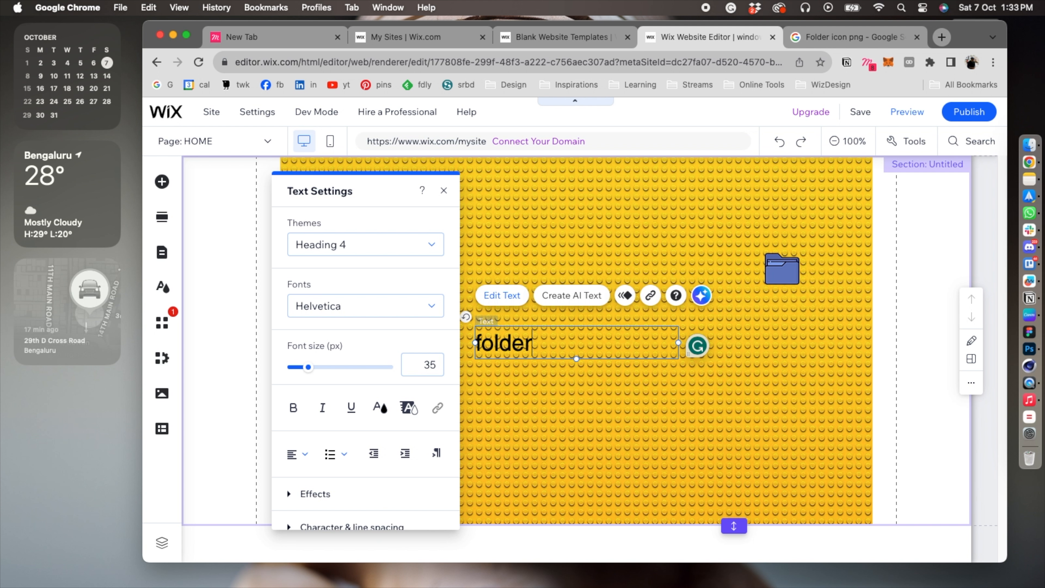
Format the "folder" text in bold Azeret Mono at a font size of 14 px.
double_click(509, 344)
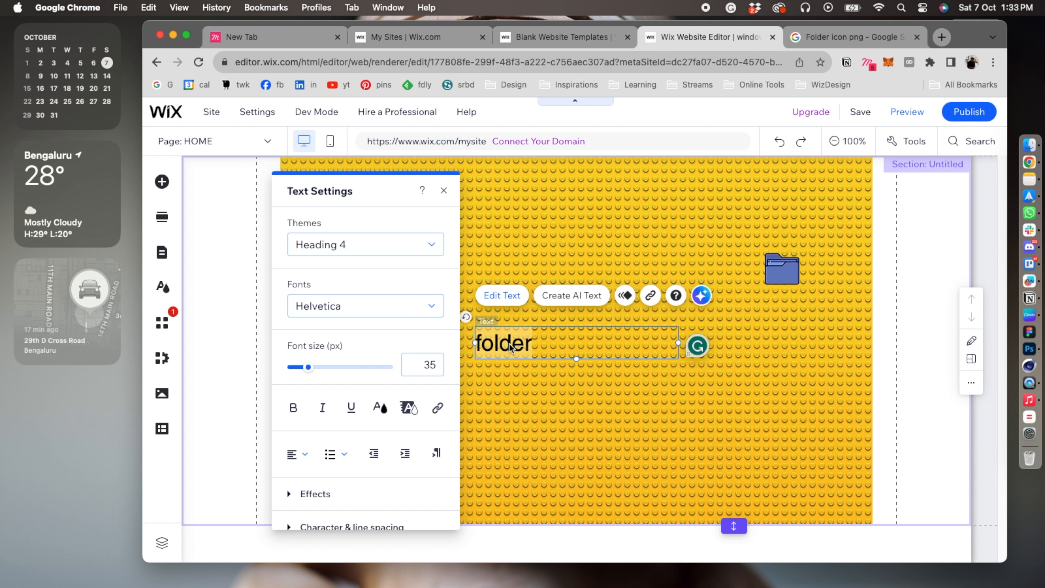
left_click(376, 314)
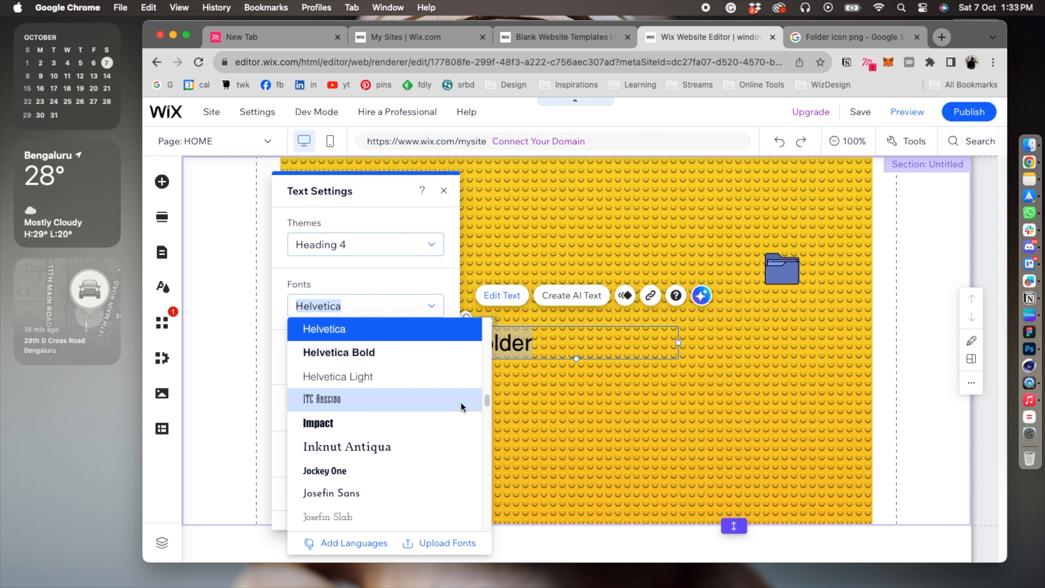
left_click_drag(487, 401, 487, 336)
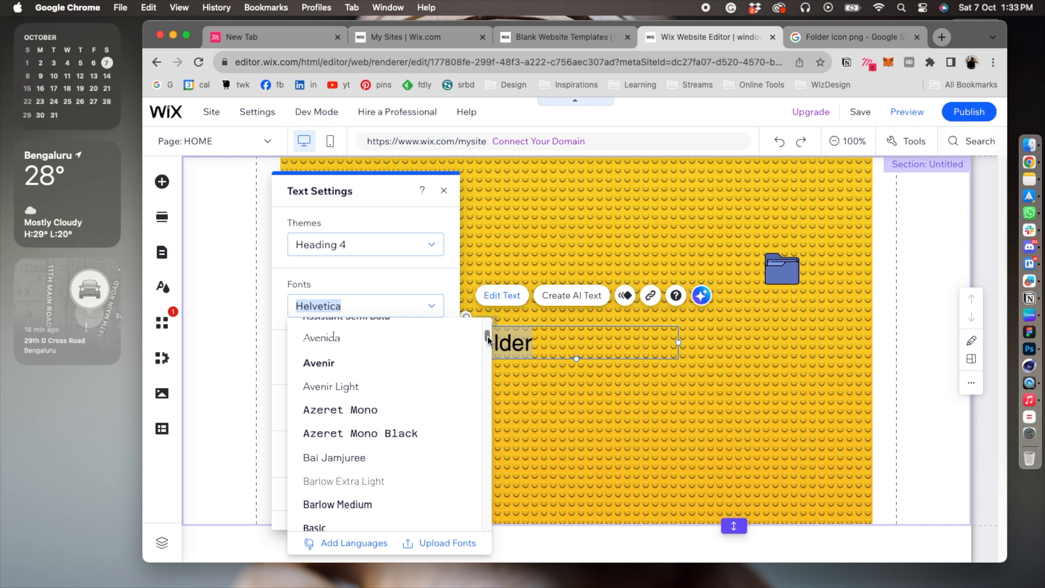
left_click(359, 410)
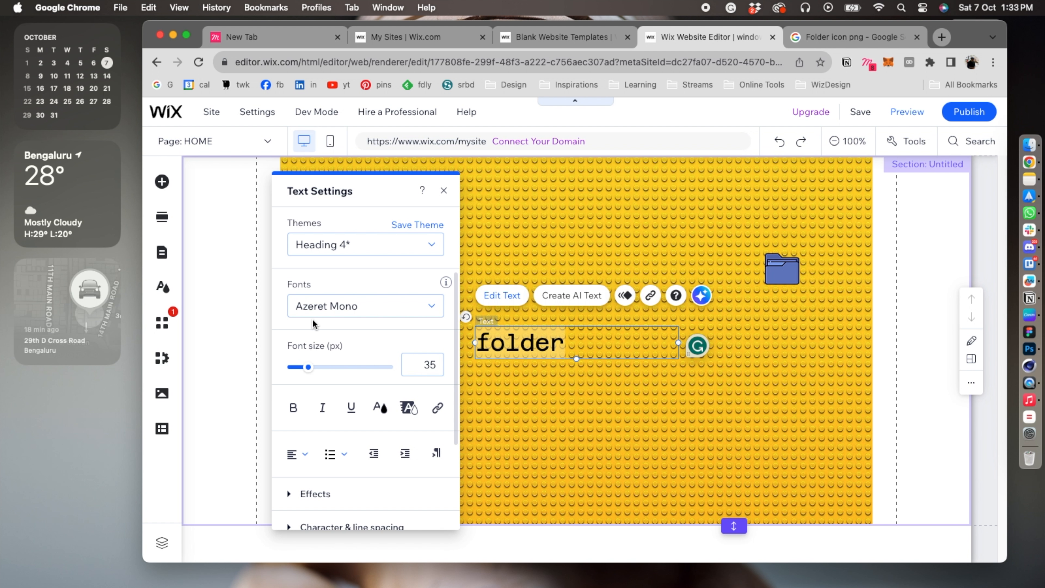
left_click(306, 367)
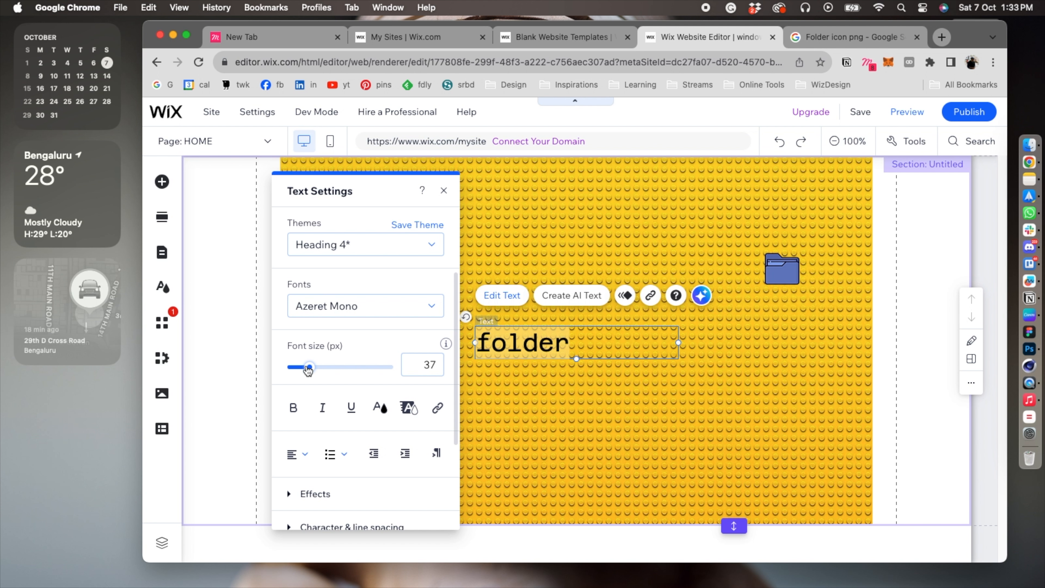
left_click_drag(296, 365, 291, 364)
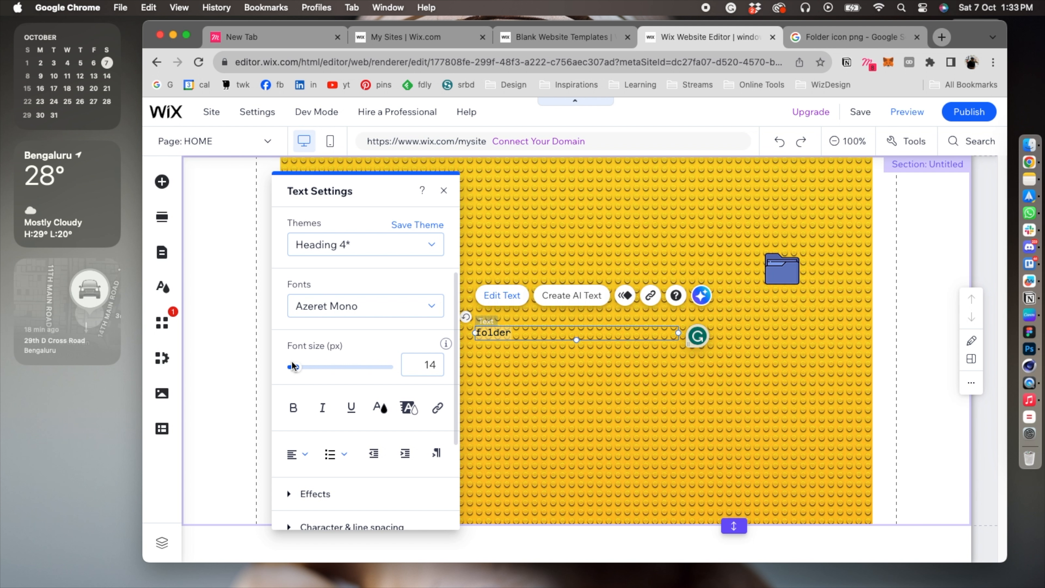
left_click(300, 410)
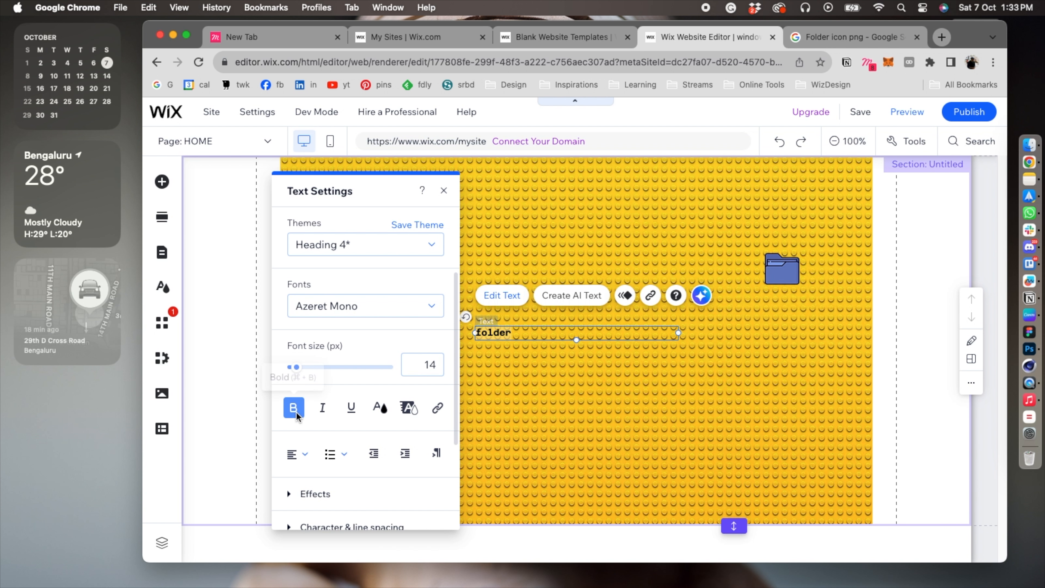
Move the "folder" label directly beneath the blue folder icon, centred under it, and deselect the label.
left_click(531, 409)
left_click_drag(497, 334, 785, 298)
left_click(683, 315)
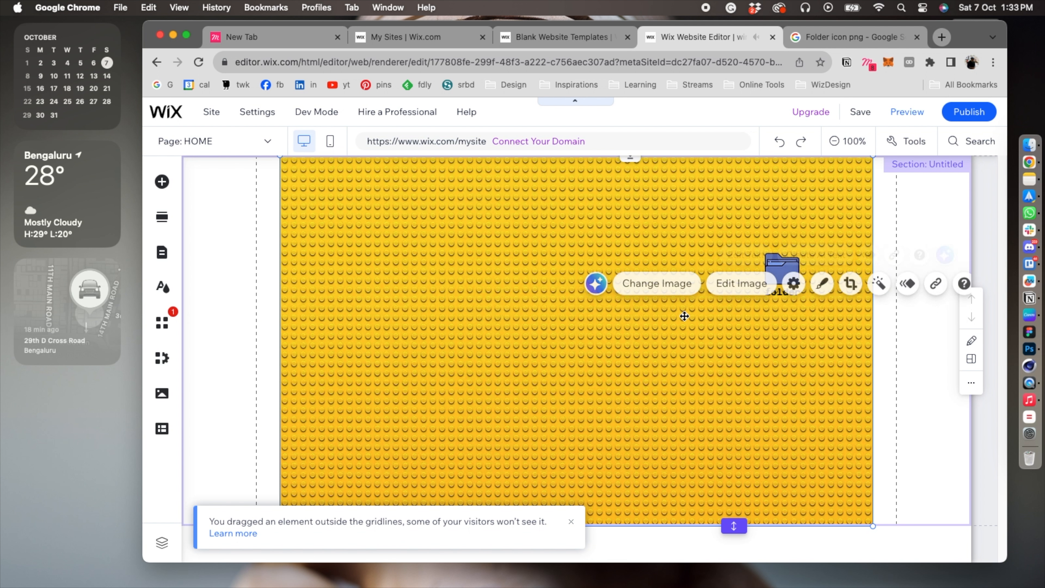
left_click(782, 300)
left_click(793, 366)
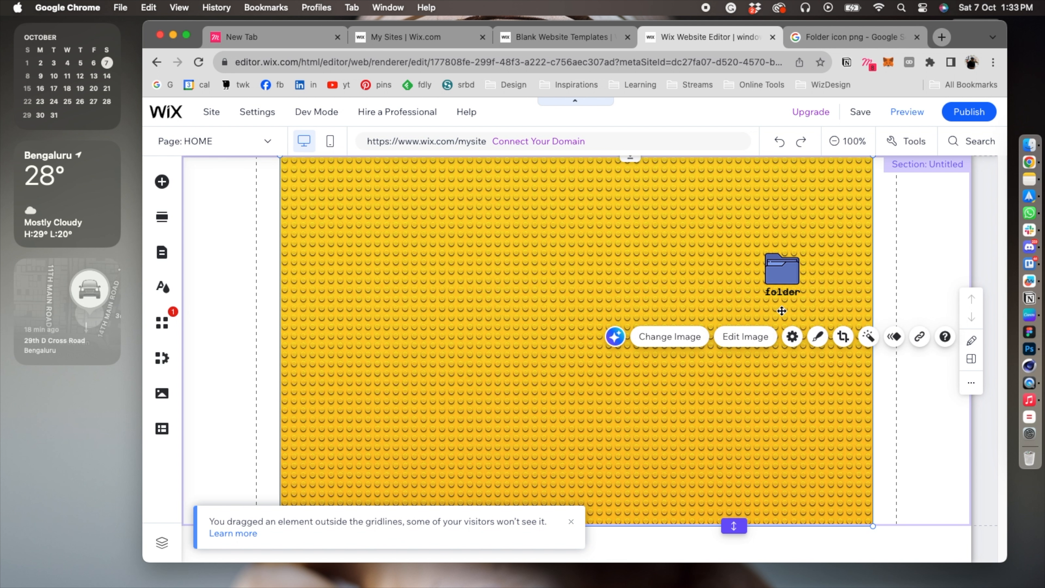
left_click(479, 366)
left_click(561, 285)
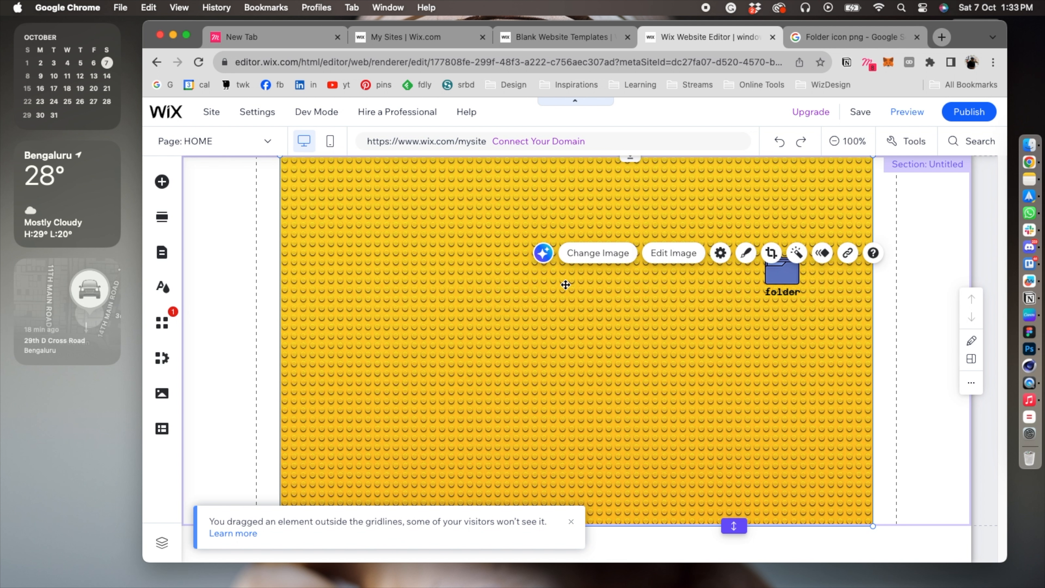
left_click(585, 340)
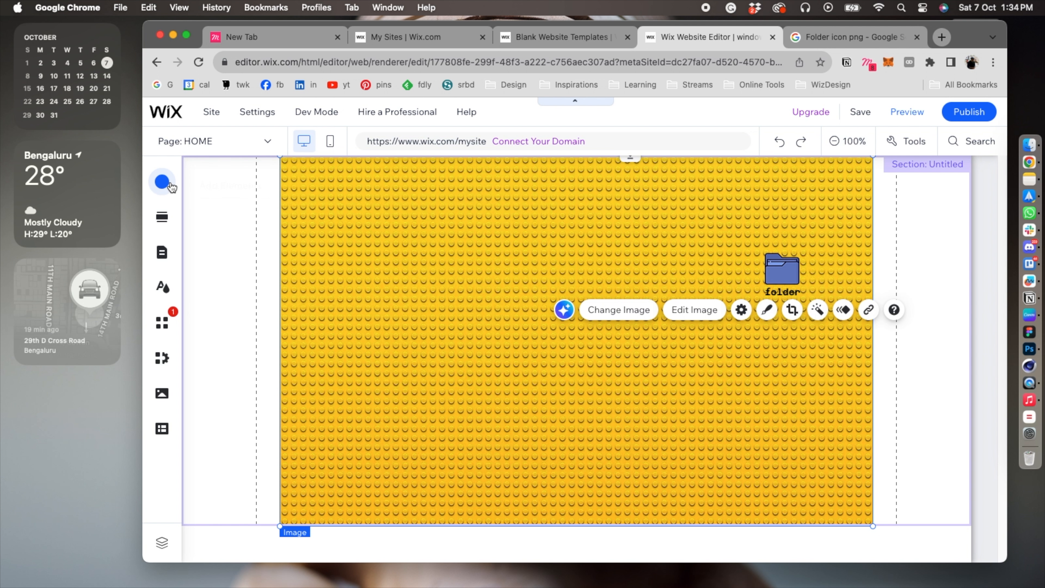
Open the elements to add and search the editor for "light box".
left_click(162, 182)
left_click(233, 334)
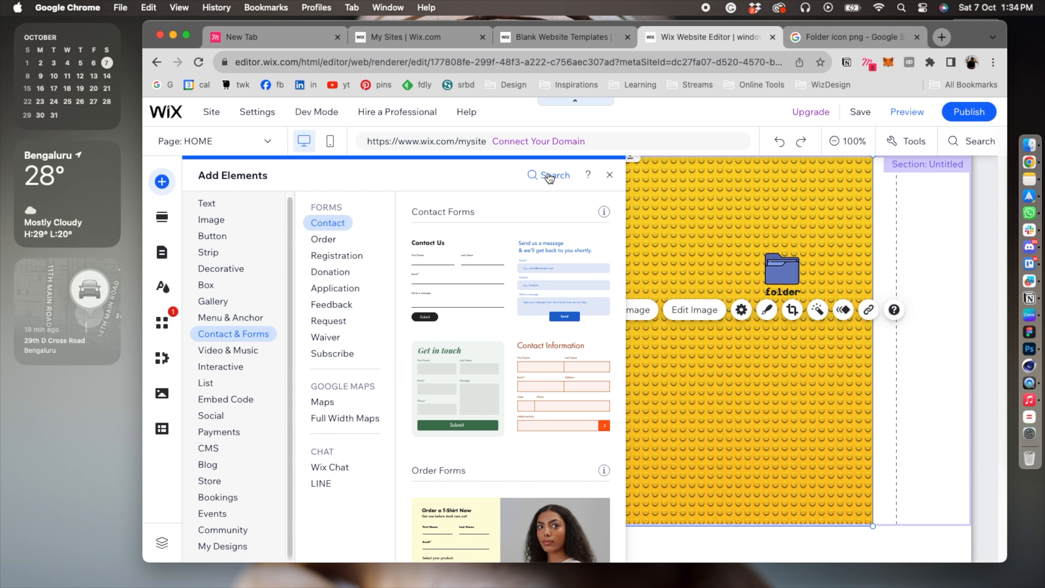
left_click(548, 176)
type("li")
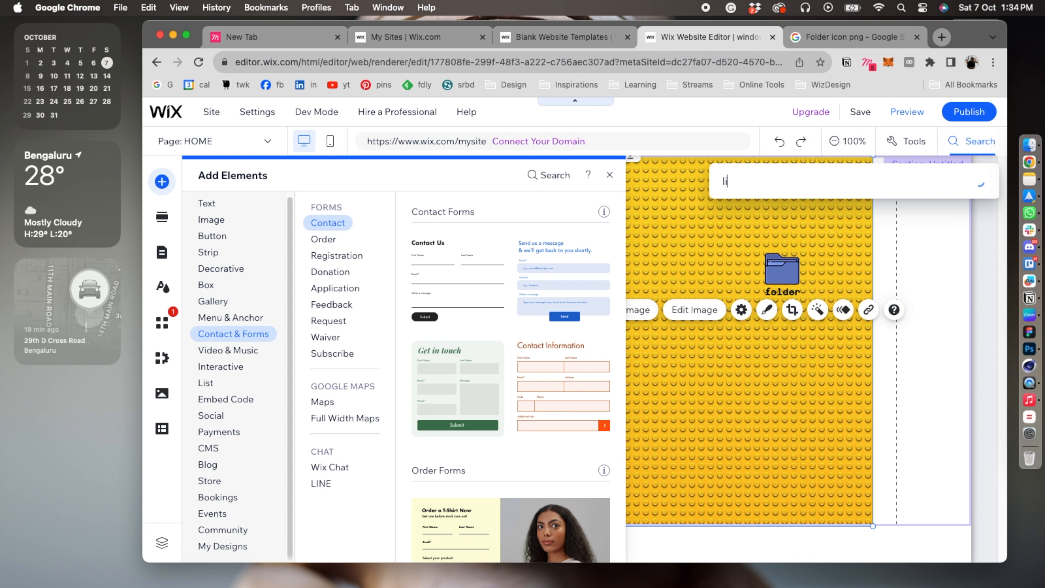
type("ght box")
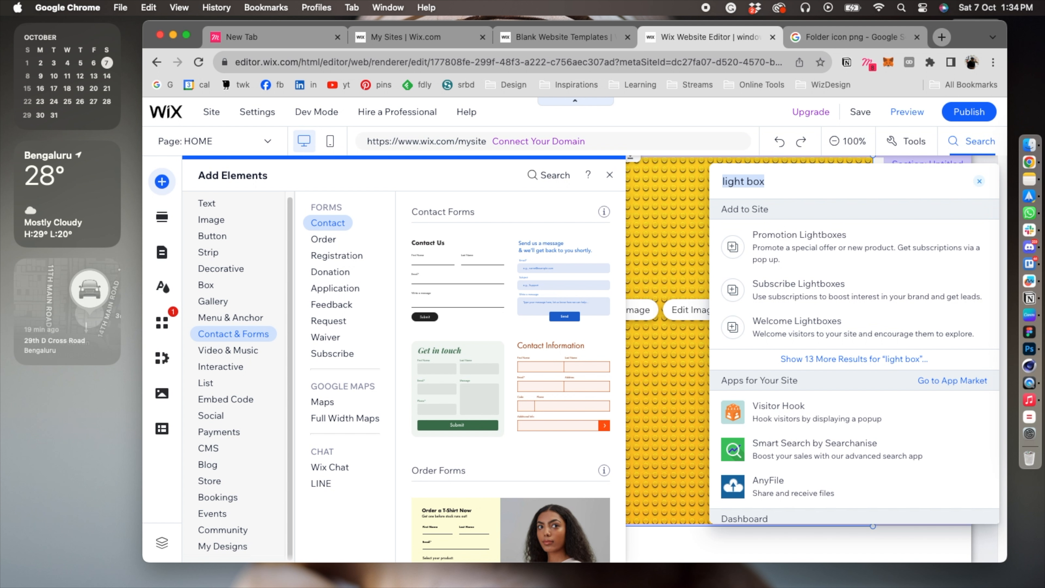
Expand the "light box" search results and open the Welcome Lightboxes templates.
left_click(740, 244)
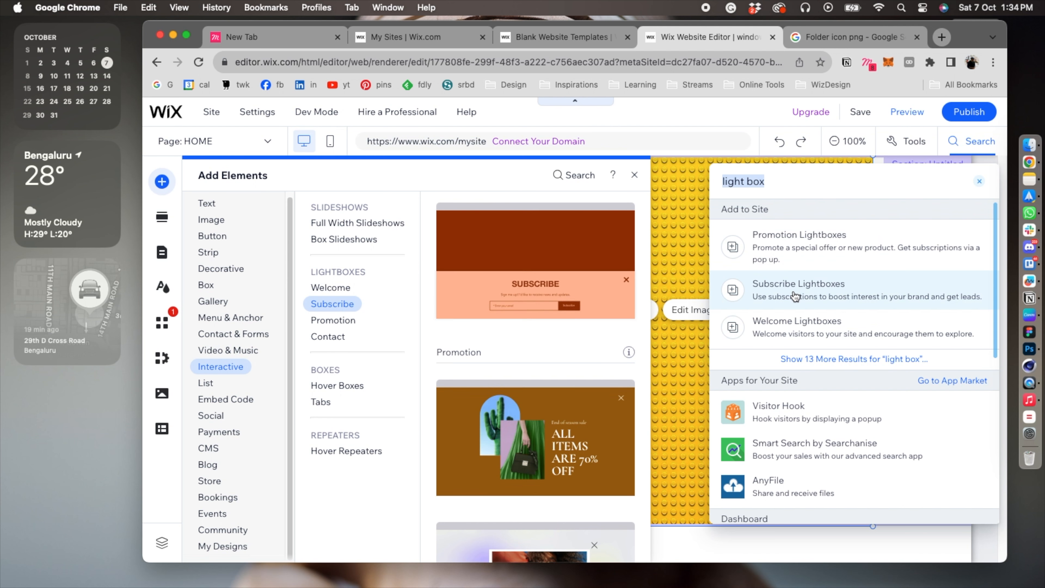
left_click(871, 359)
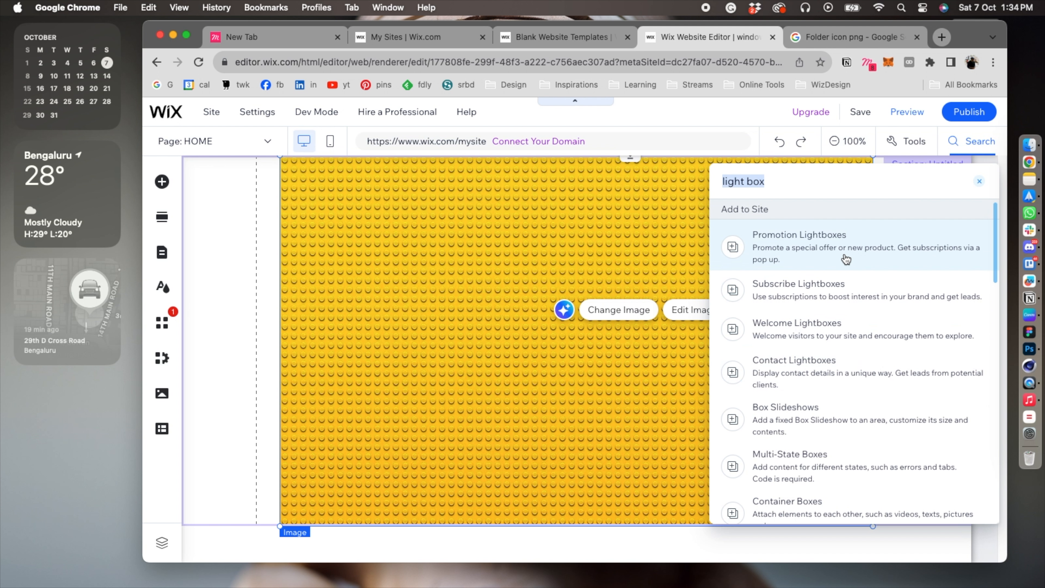
mouse_move(843, 257)
scroll(831, 283, "down", 1)
scroll(831, 283, "up", 1)
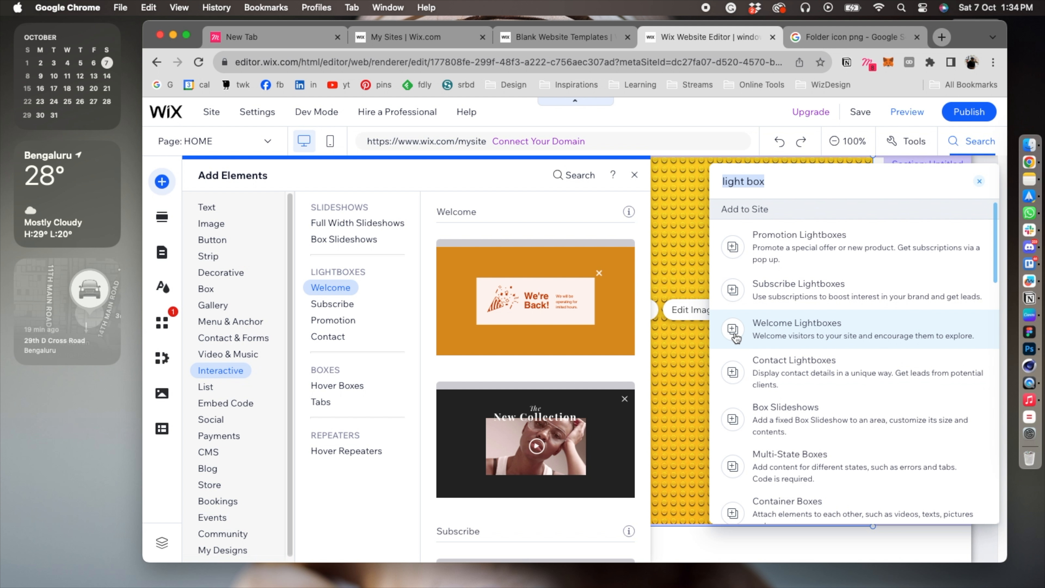
left_click(796, 329)
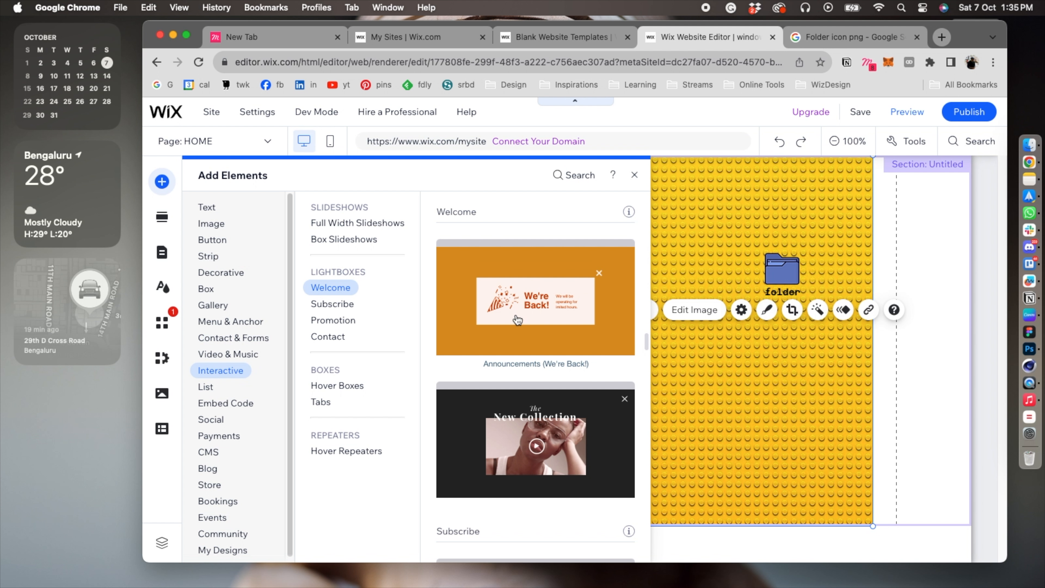
Add the "Announcements (We're Back!)" welcome lightbox to the site from the Interactive elements.
scroll(510, 297, "down", 5)
scroll(517, 320, "up", 10)
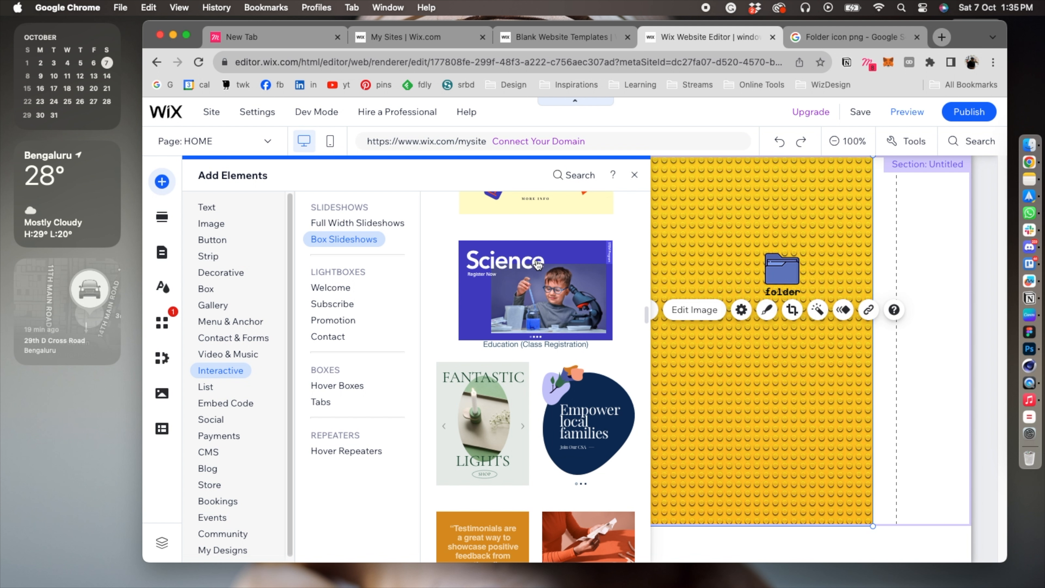
scroll(534, 269, "up", 10)
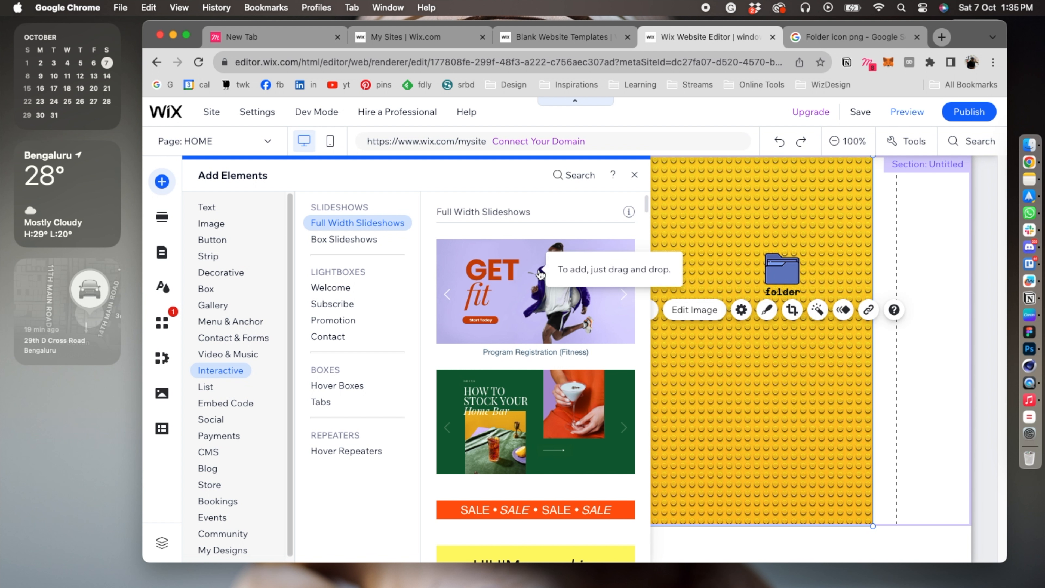
left_click_drag(536, 299, 708, 349)
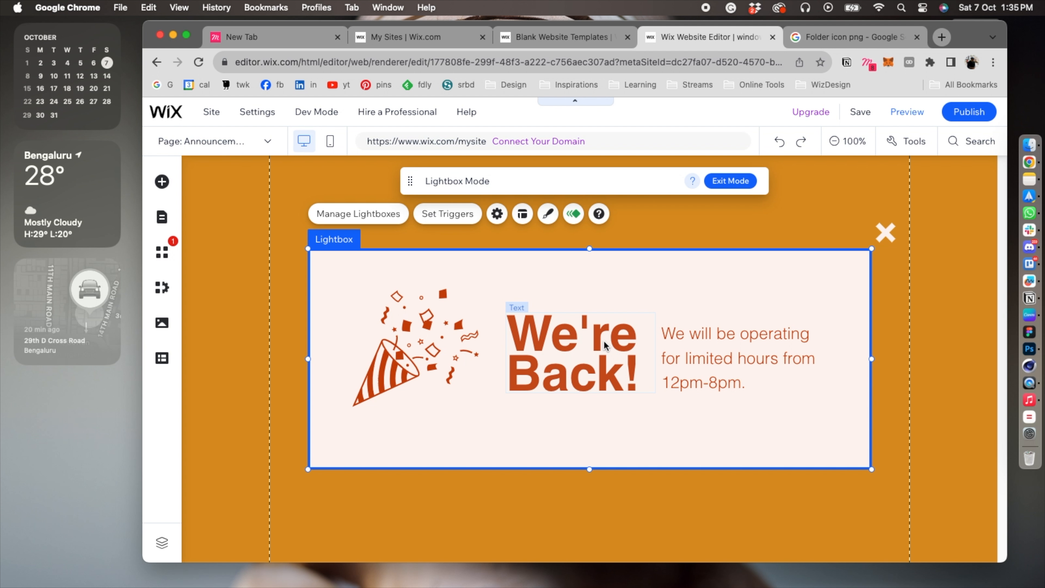
Delete the party popper graphic, the "We're Back!" heading and the operating-hours text from the lightbox.
left_click(394, 353)
key("Delete")
left_click(516, 362)
key("Delete")
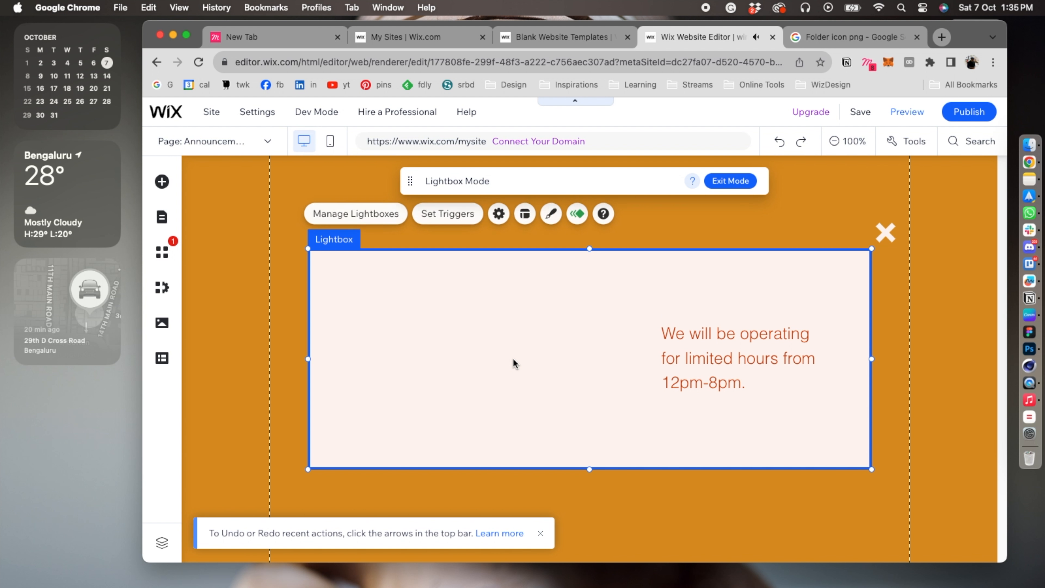
left_click(683, 344)
key("Delete")
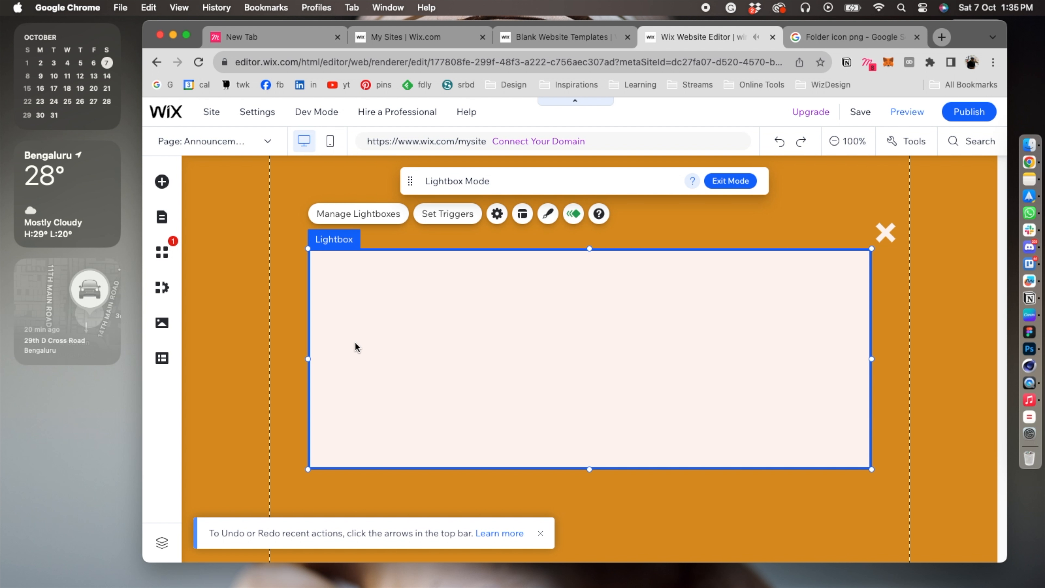
Shrink the empty lightbox to about half its width and slightly less height, and move the white close icon inside its upper-right corner.
left_click_drag(308, 358, 451, 346)
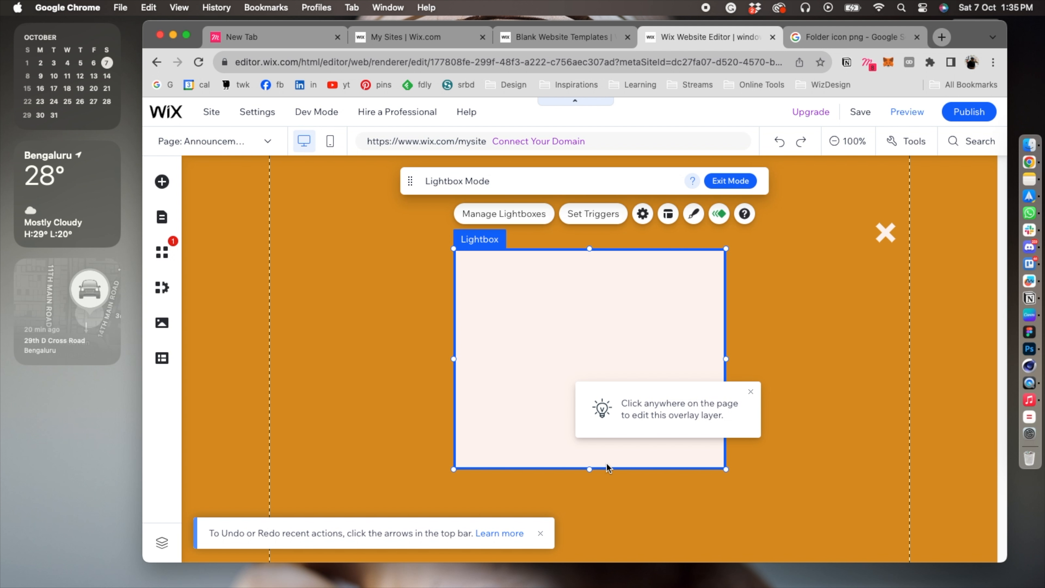
left_click_drag(593, 470, 592, 455)
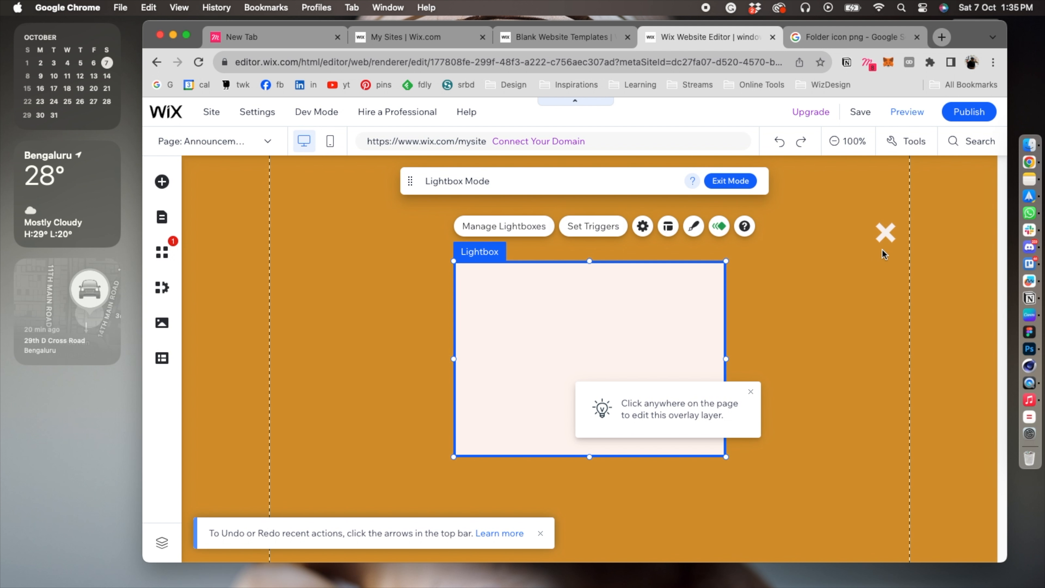
left_click(883, 238)
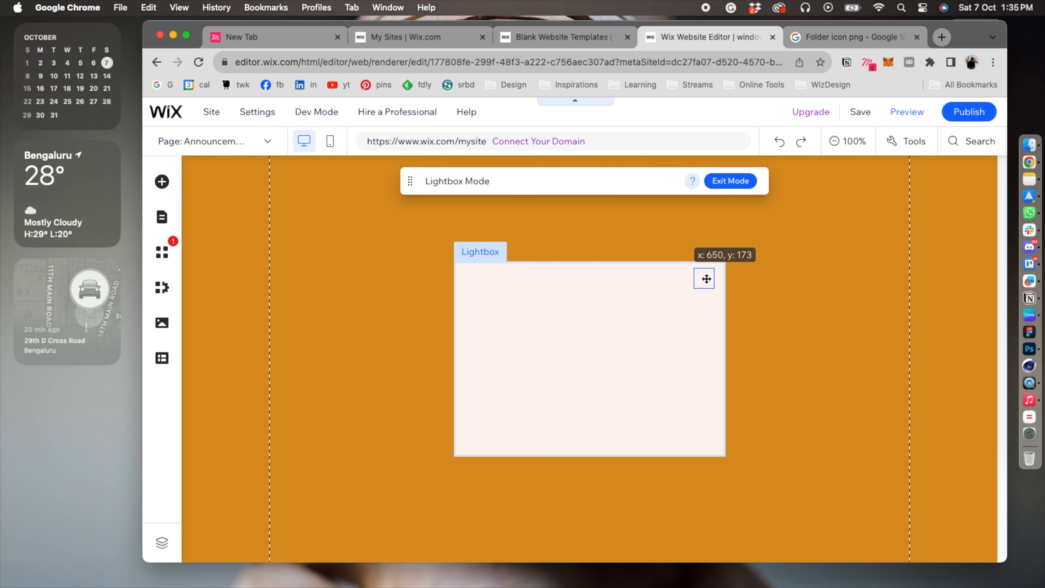
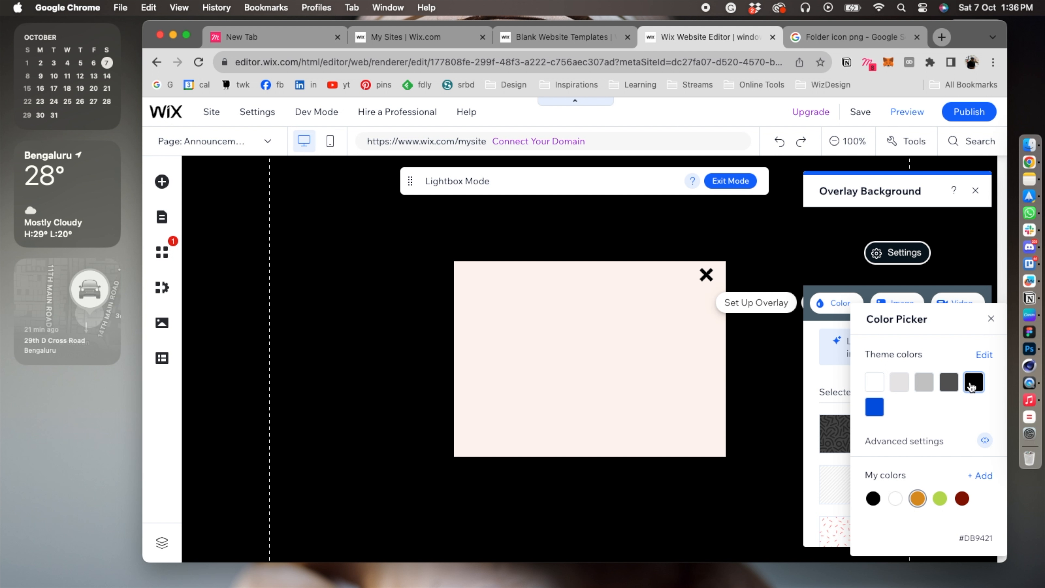
Set the lightbox overlay background to black (#000000) with 59% opacity.
left_click(971, 384)
left_click(938, 256)
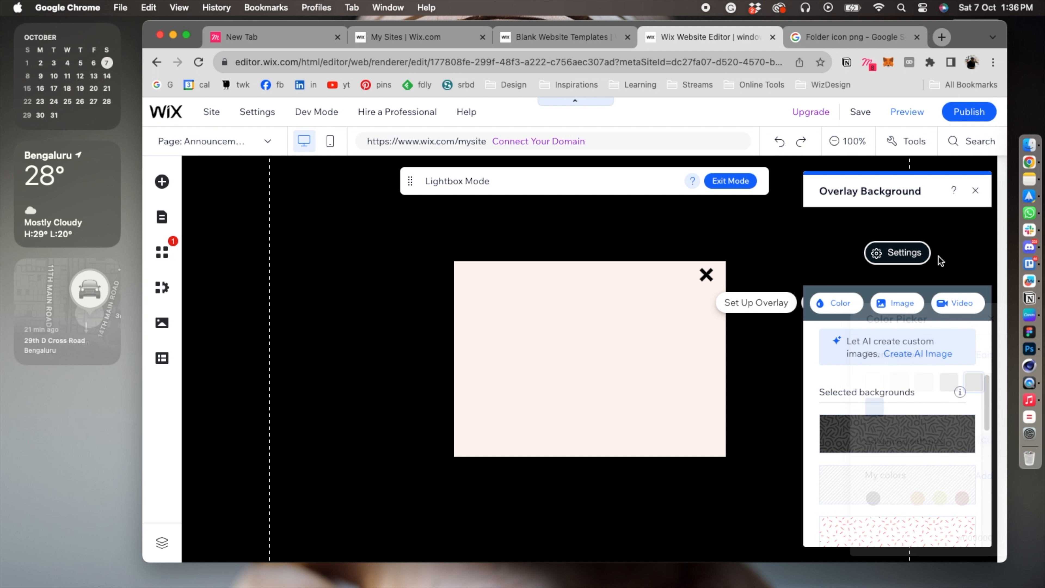
left_click(899, 252)
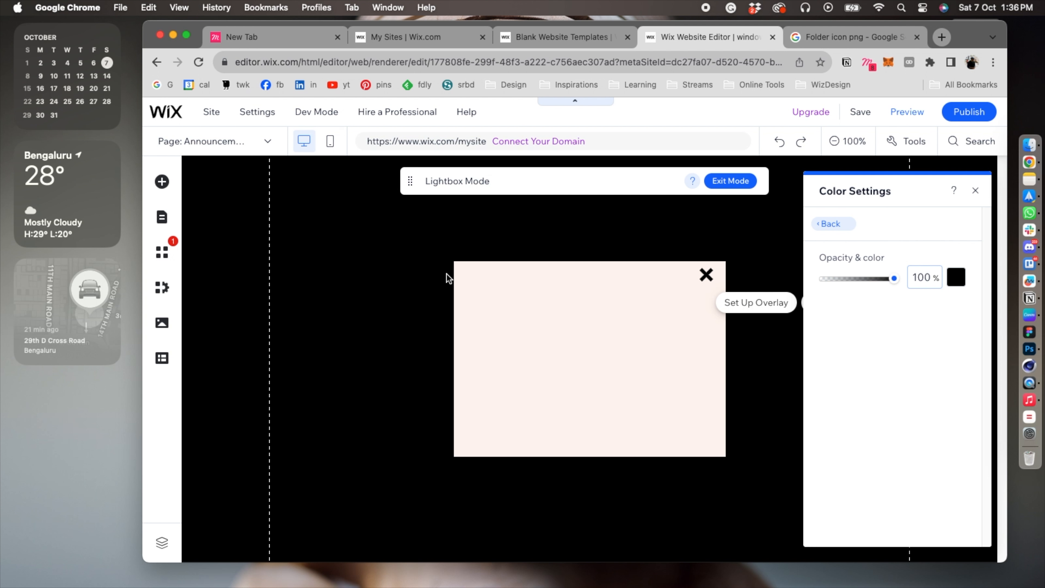
left_click(837, 279)
left_click_drag(837, 281, 863, 279)
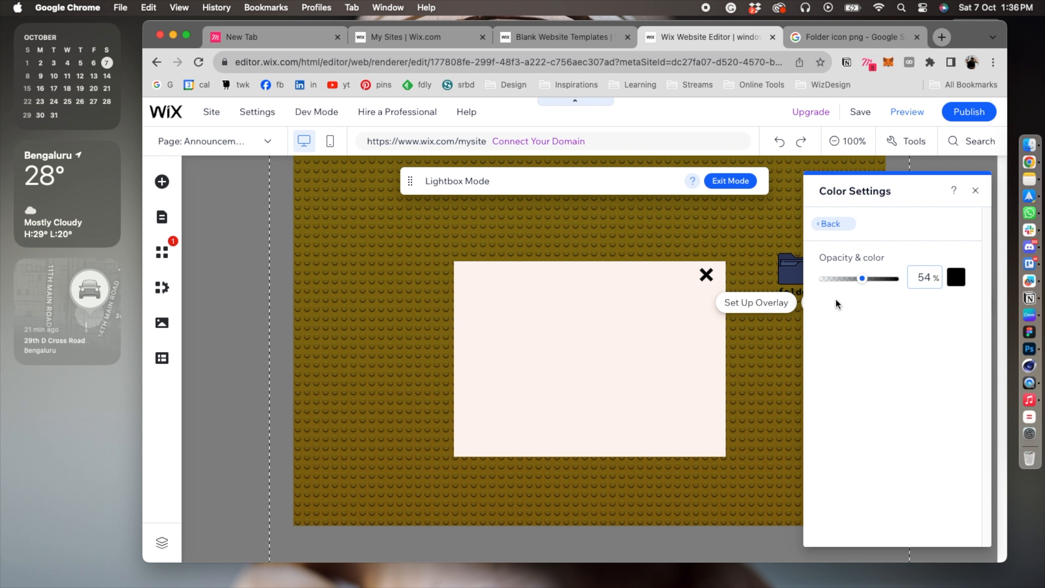
left_click_drag(868, 281, 867, 281)
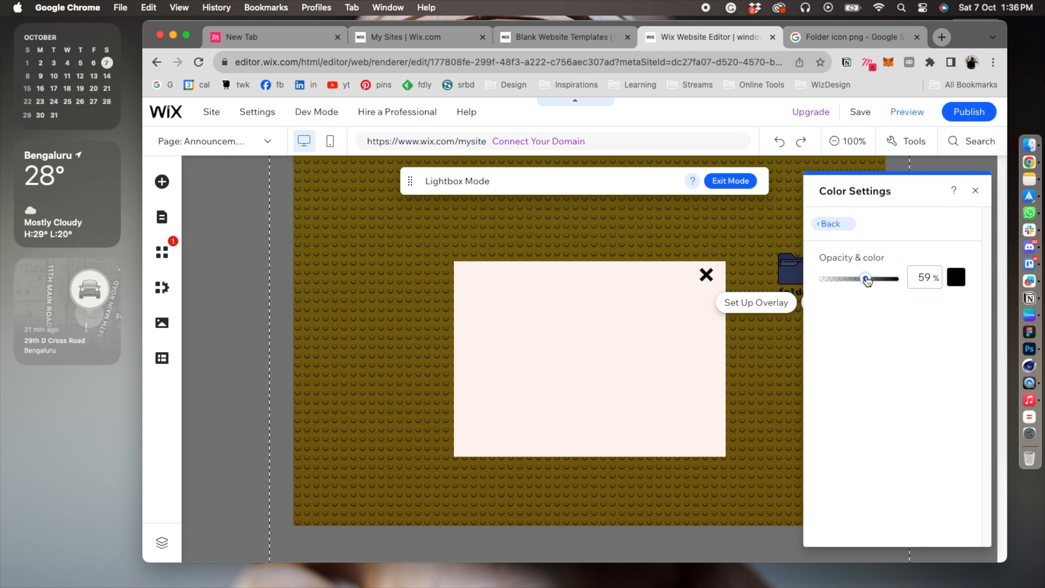
left_click(975, 191)
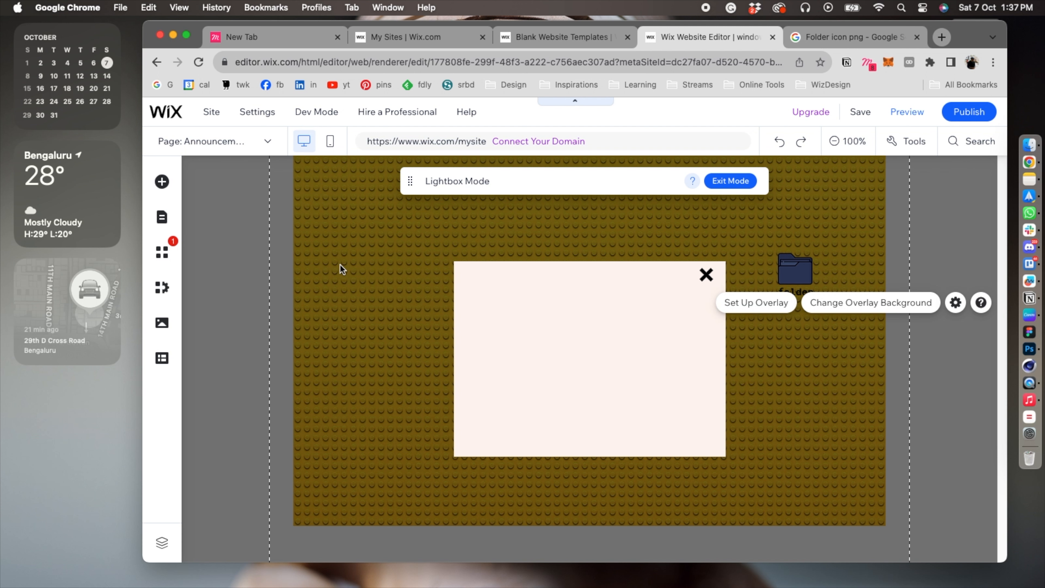
Open the full Wix vector art library for Icons from the Decorative elements.
left_click(161, 183)
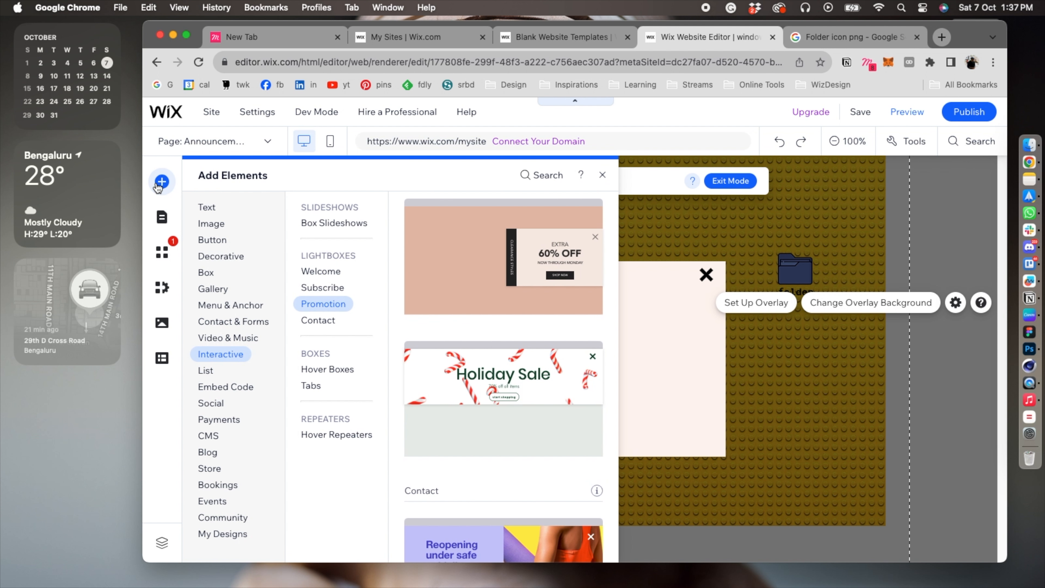
left_click(221, 256)
left_click(322, 346)
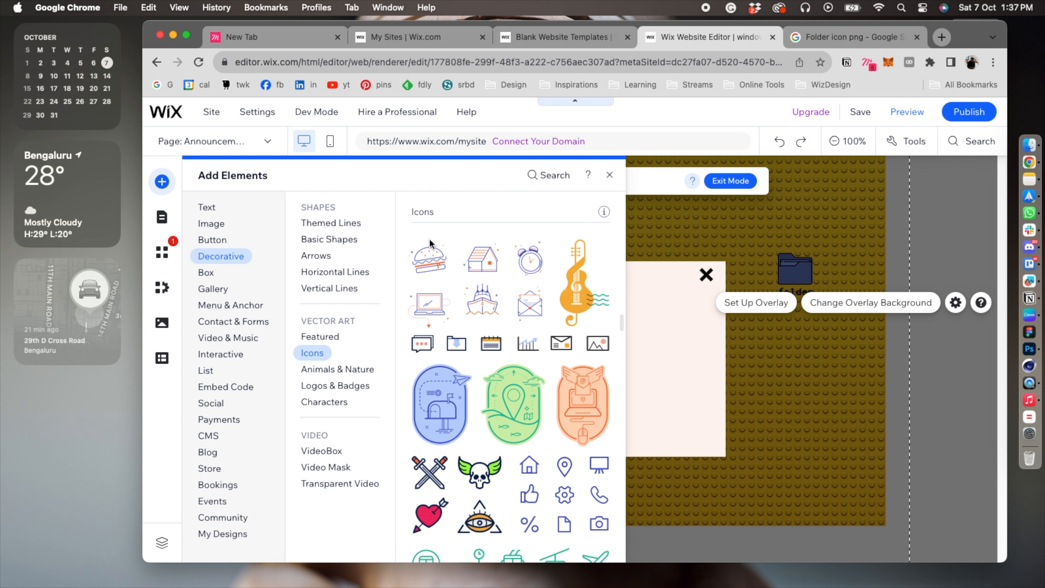
scroll(430, 238, "down", 2)
left_click(511, 533)
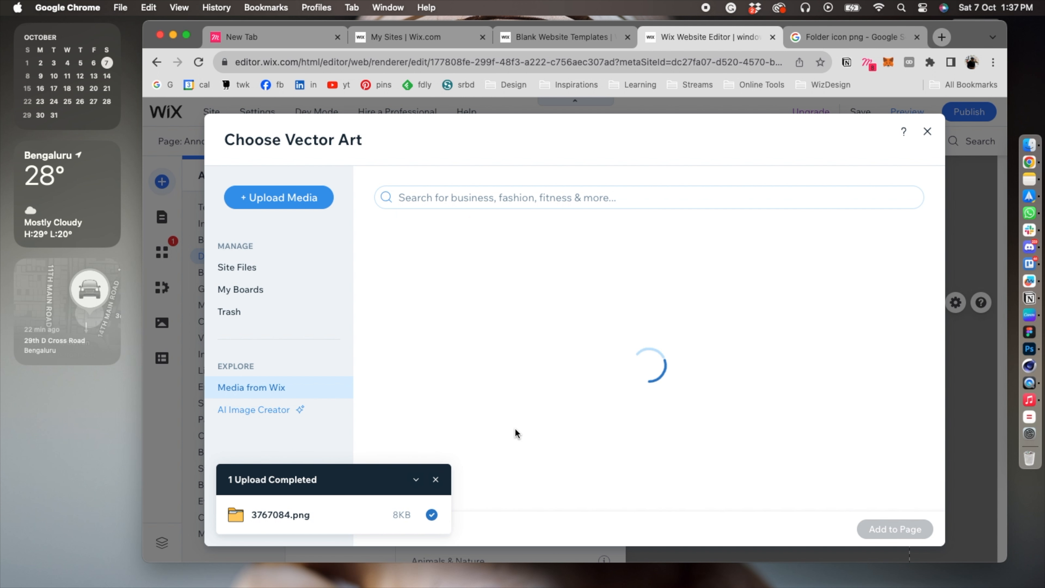
scroll(513, 428, "down", 3)
scroll(512, 427, "up", 5)
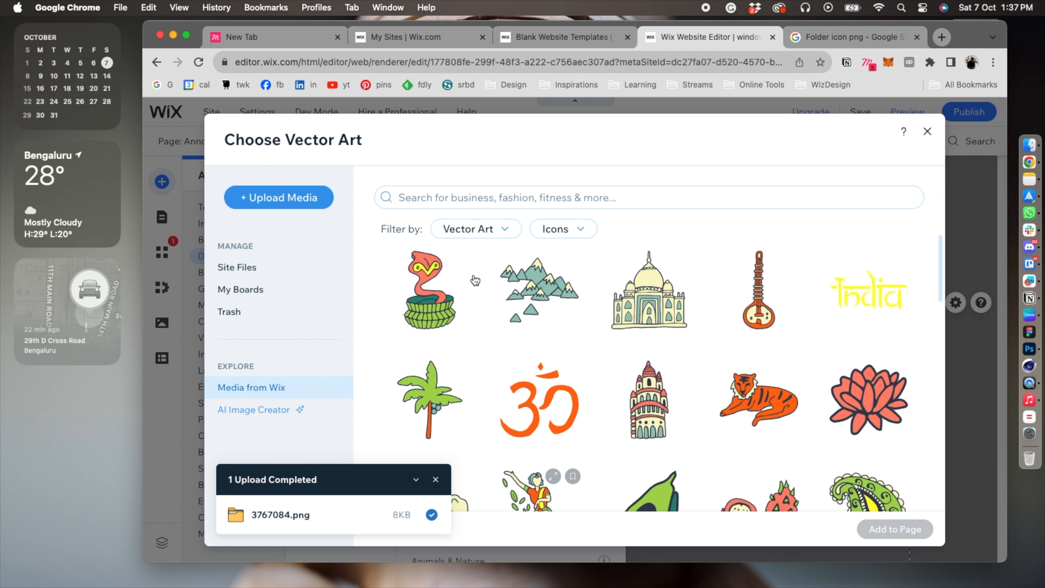
Search the vector art for "file" and add the "Image File" icon to the lightbox.
left_click(452, 198)
type("n")
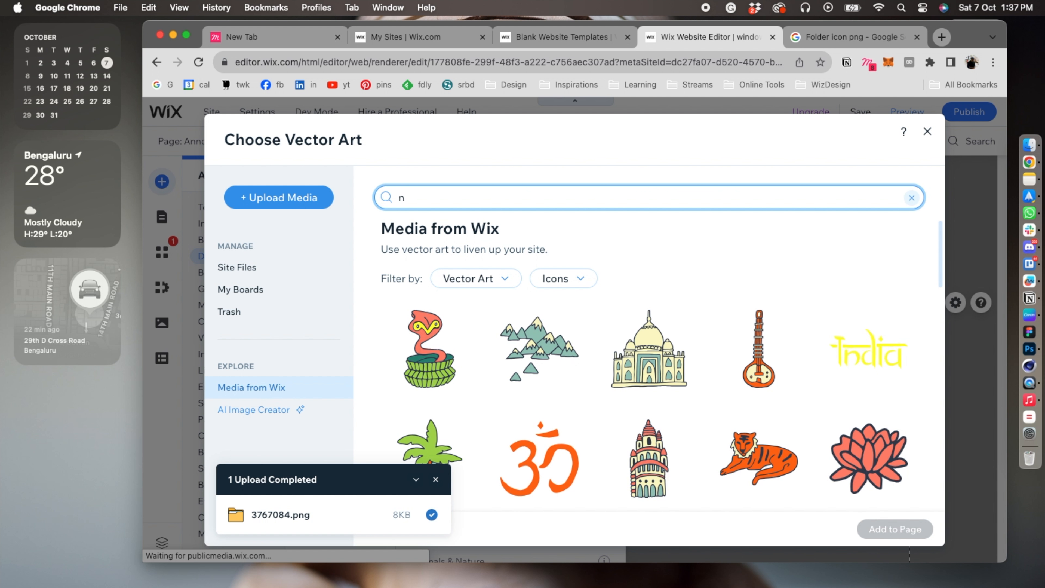
type("ote")
key("BackSpace")
key("BackSpace")
key("BackSpace")
key("BackSpace")
type("file")
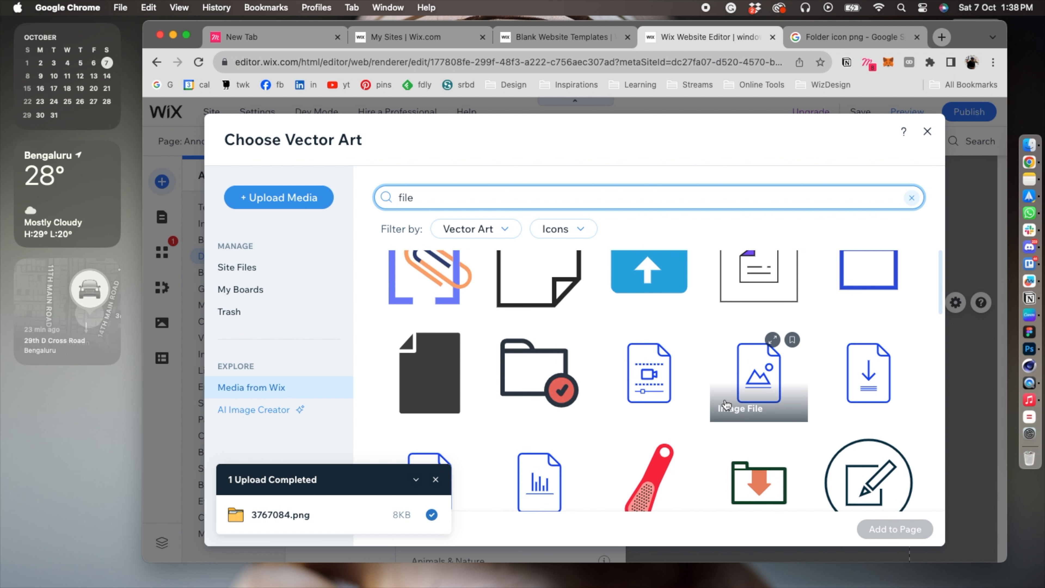
scroll(759, 361, "down", 1)
left_click(758, 361)
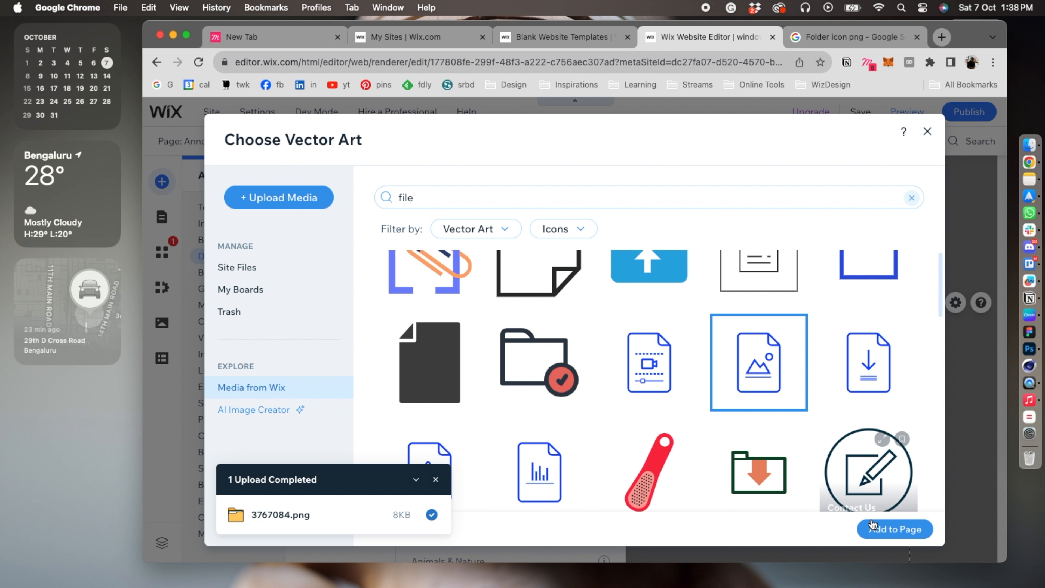
left_click(872, 528)
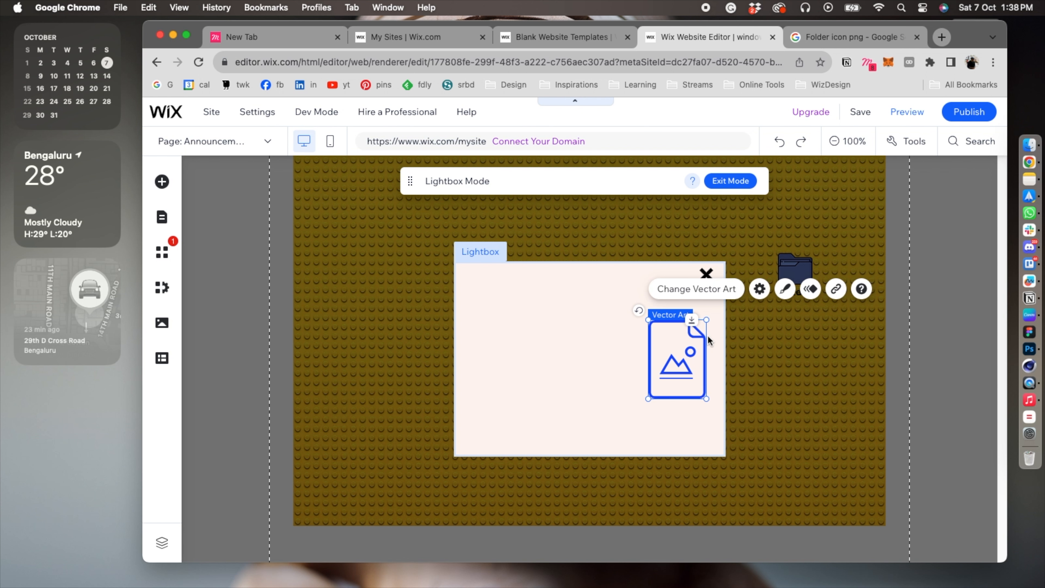
Shrink the file icon to about half size, place it in the lightbox's upper-left area and recolour it black.
left_click_drag(707, 321, 519, 329)
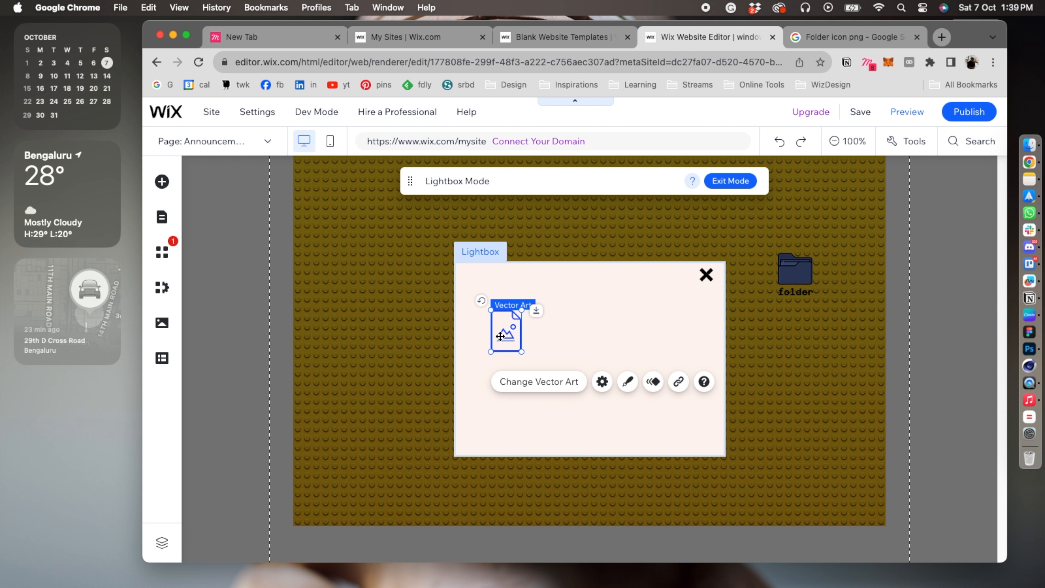
left_click(628, 390)
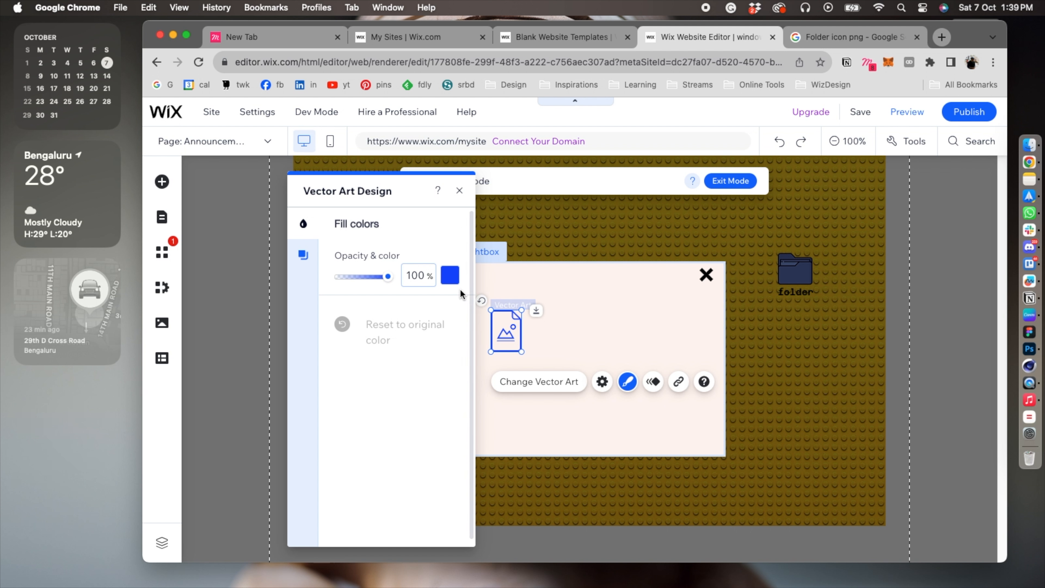
left_click(455, 277)
left_click(404, 298)
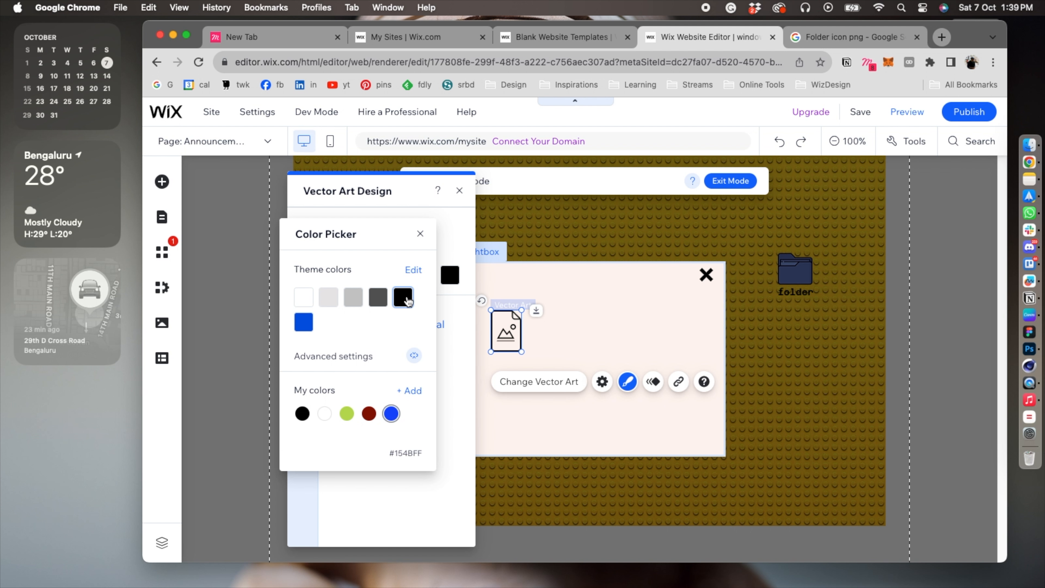
left_click(459, 192)
left_click(566, 286)
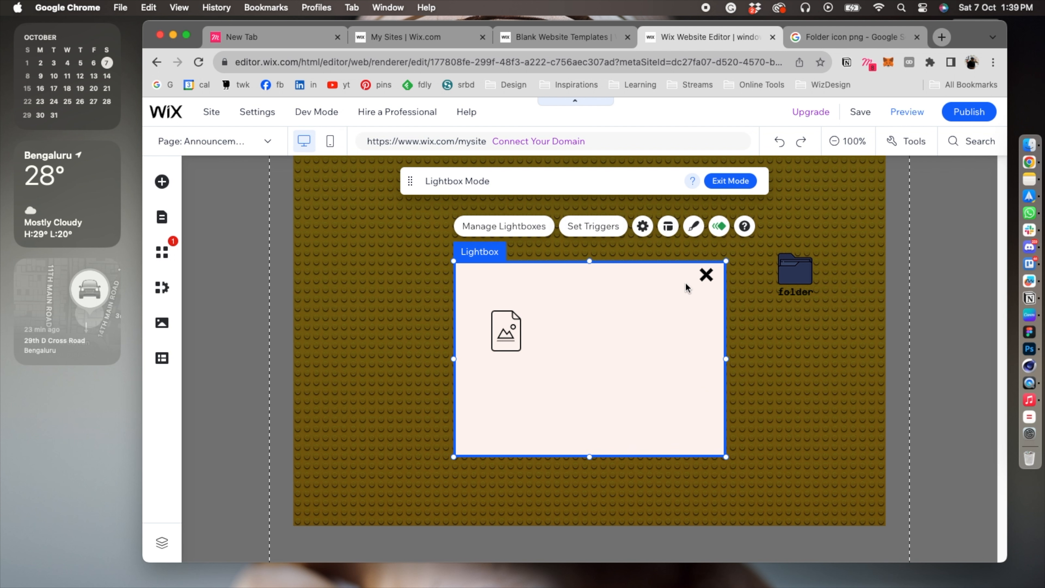
Add a Heading 2 text to the lightbox and replace its wording with "page 1".
left_click(206, 187)
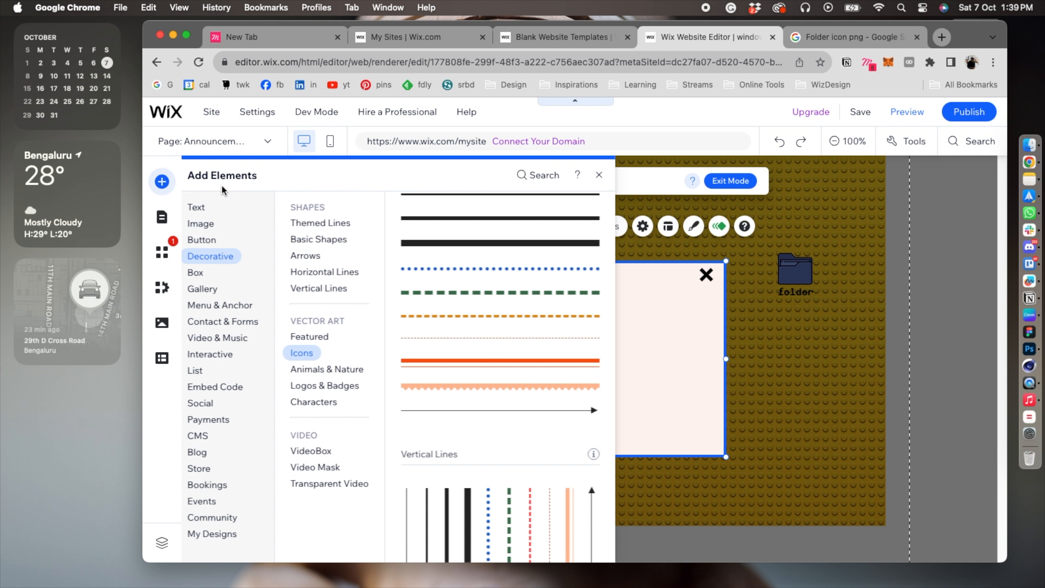
left_click(209, 205)
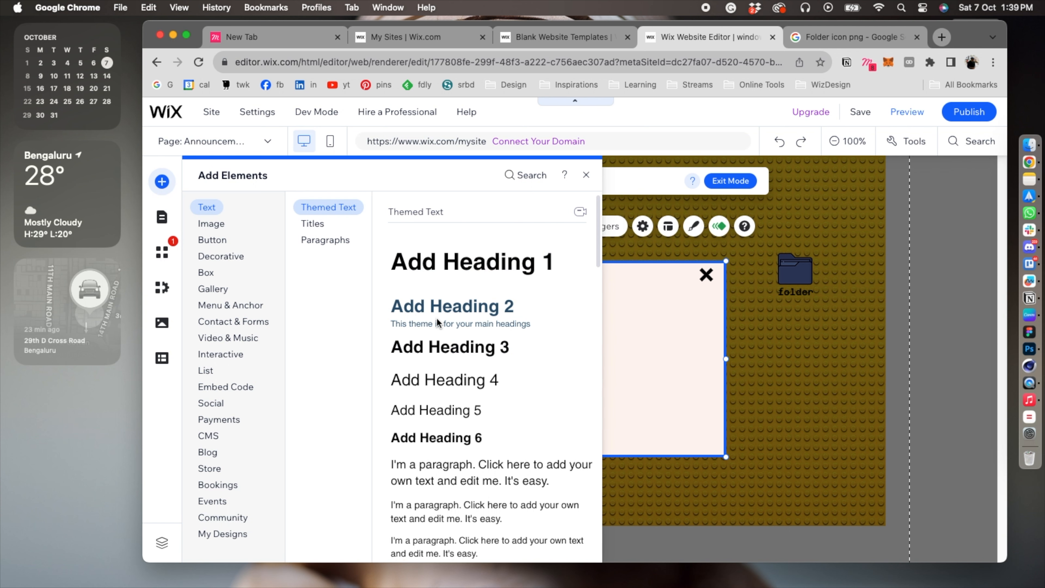
left_click(446, 315)
double_click(613, 363)
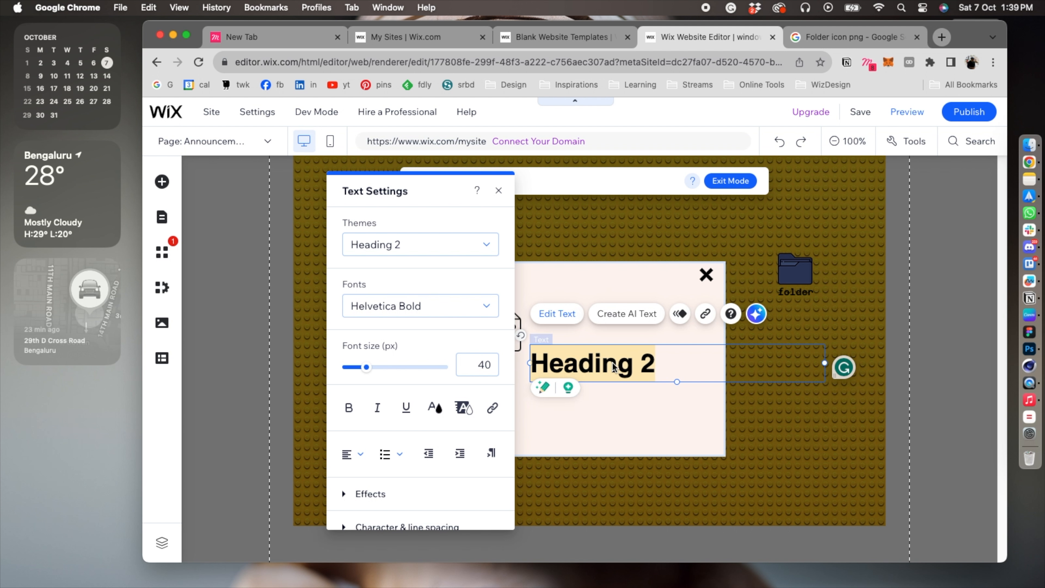
type("Page 1")
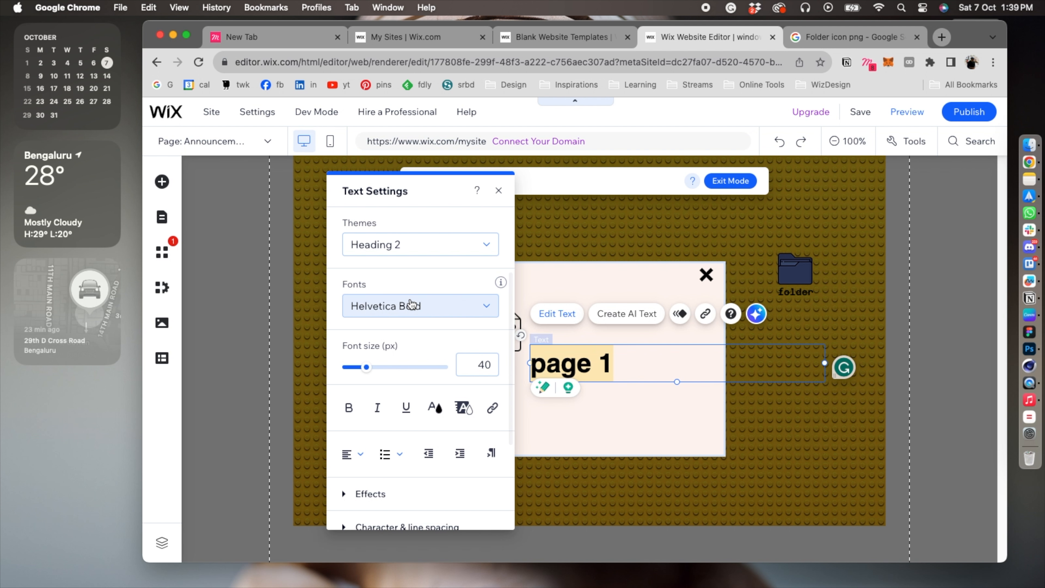
Format the "page 1" text in Azeret Mono at a font size of 15 px.
left_click(411, 305)
scroll(446, 408, "up", 10)
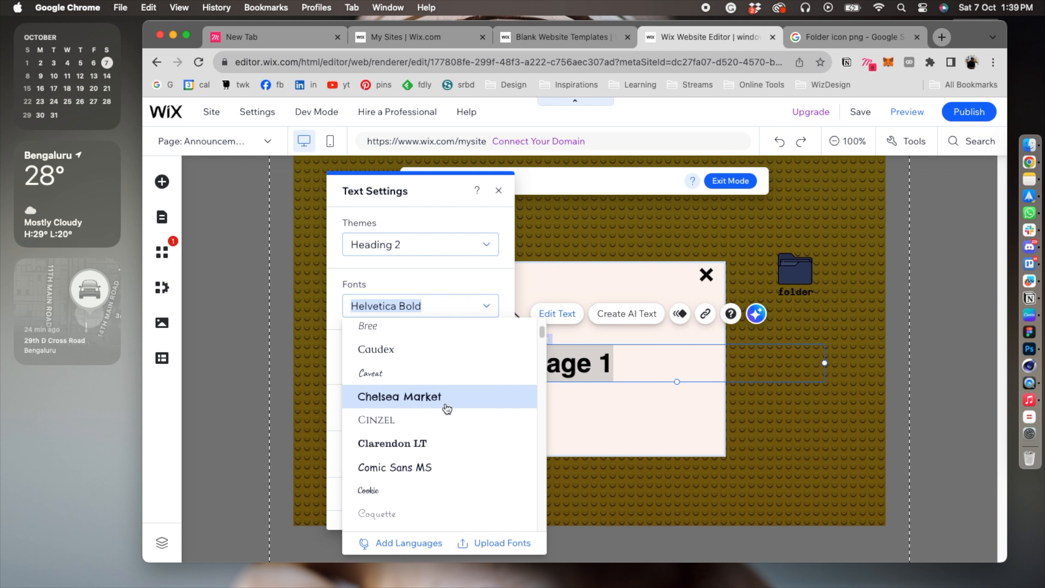
scroll(447, 411, "down", 3)
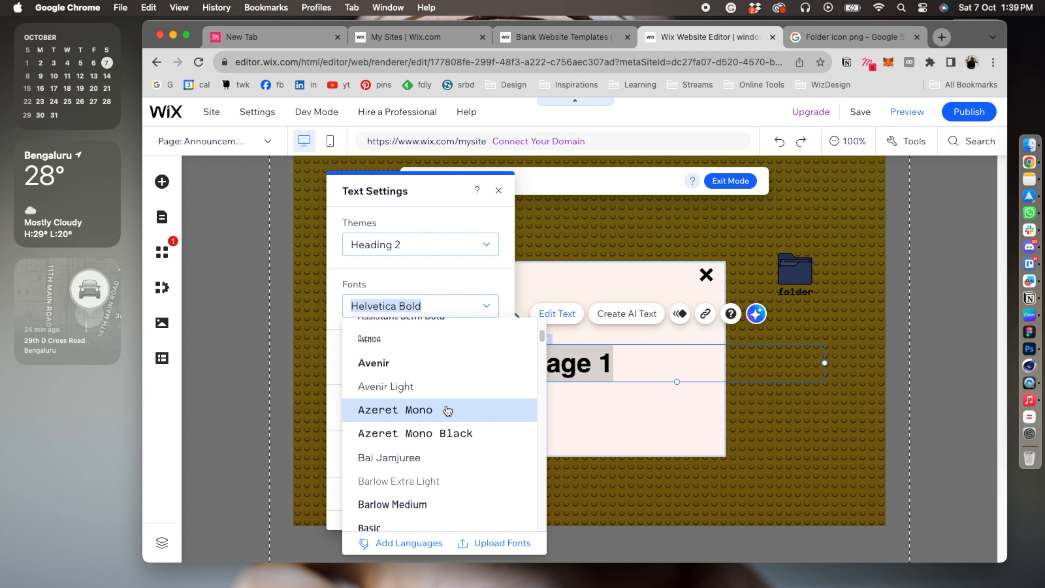
left_click(446, 410)
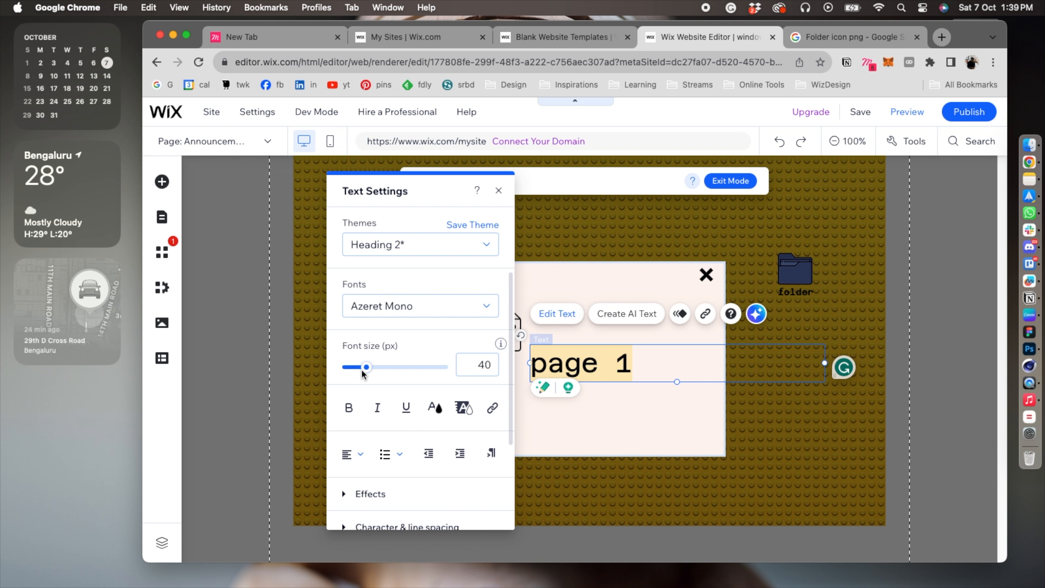
left_click_drag(364, 368, 351, 371)
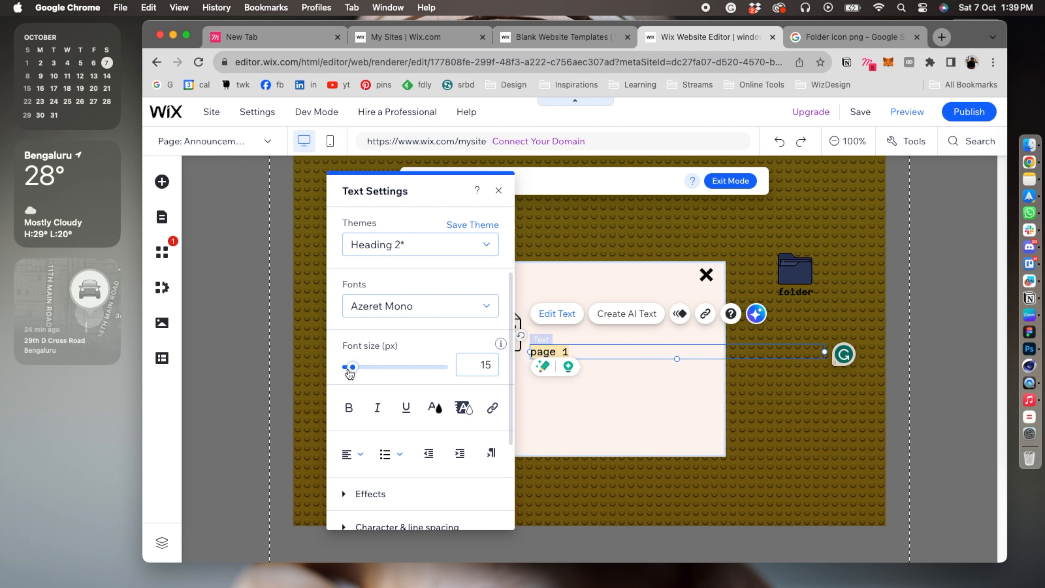
mouse_move(824, 353)
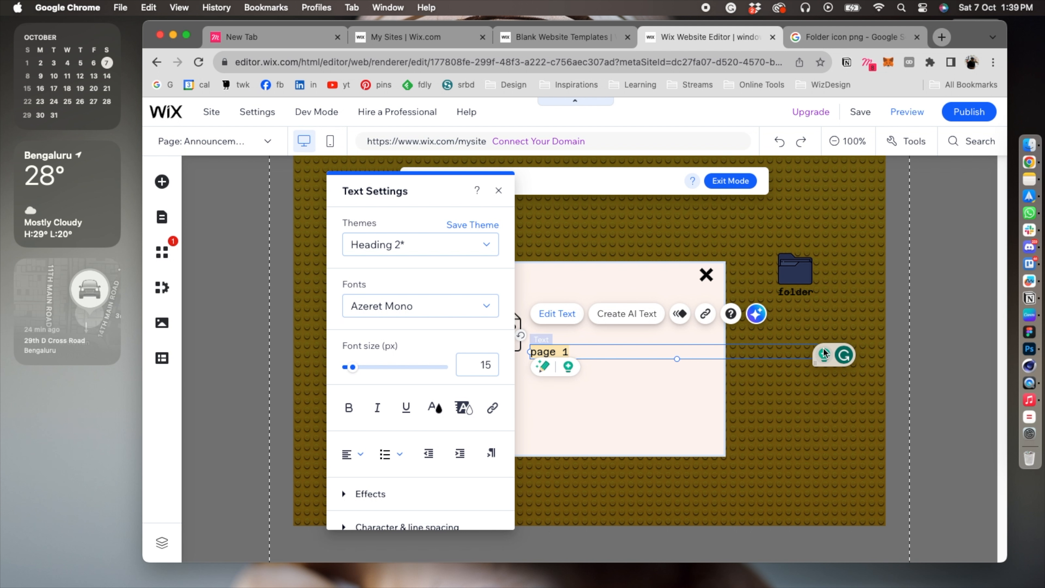
left_click(591, 395)
Position the "page 1" label directly beneath the file icon and narrow its text box to fit the words.
left_click(546, 354)
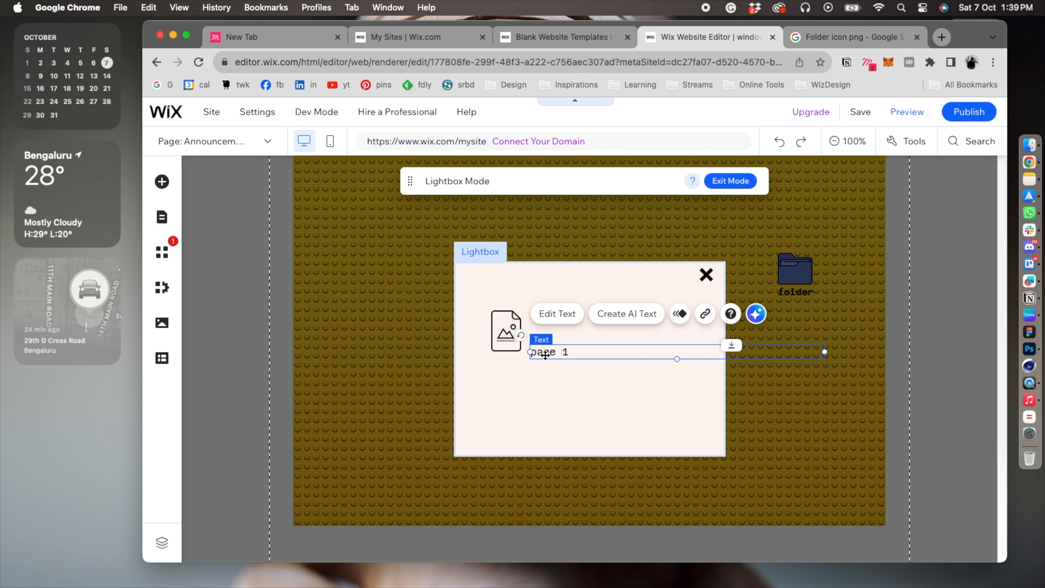
left_click_drag(545, 354, 510, 361)
left_click_drag(791, 359, 509, 361)
left_click(545, 389)
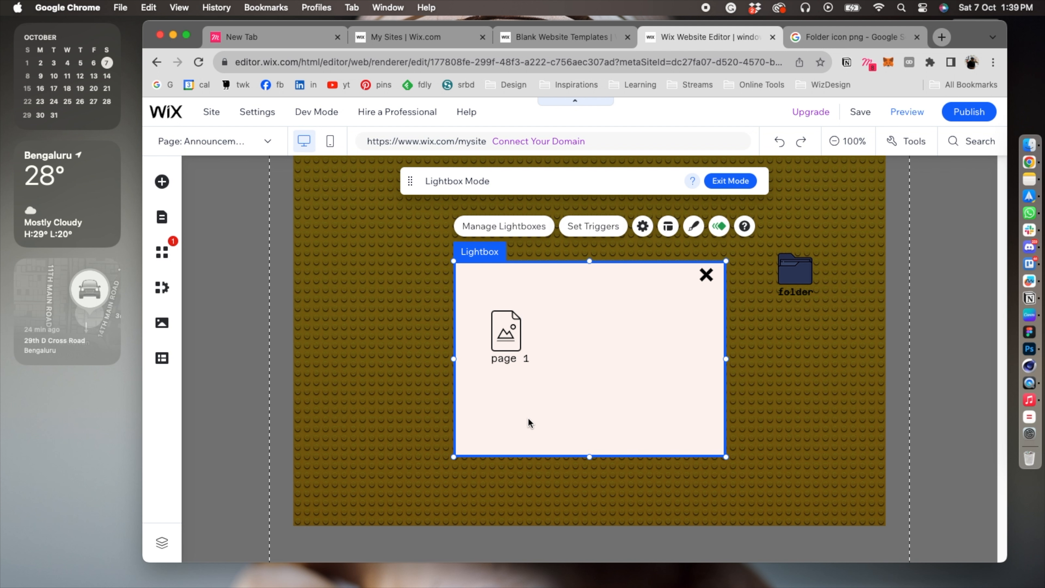
Duplicate the file icon with its label, place the copy to the right of the original and relabel it "page 2".
left_click(519, 338)
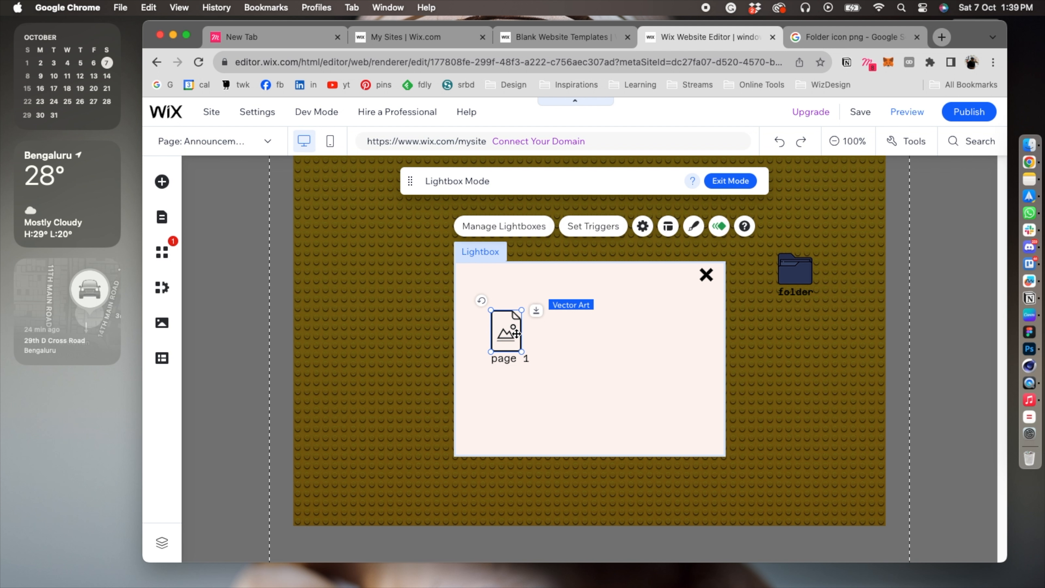
left_click(511, 358, "shift")
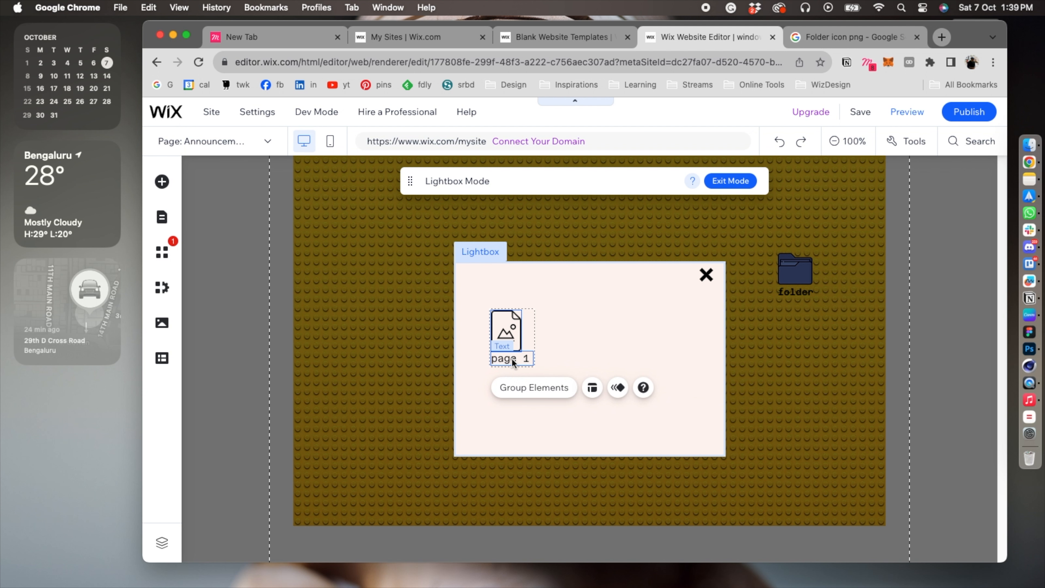
key("super+c")
key("super+v")
left_click_drag(515, 339, 584, 328)
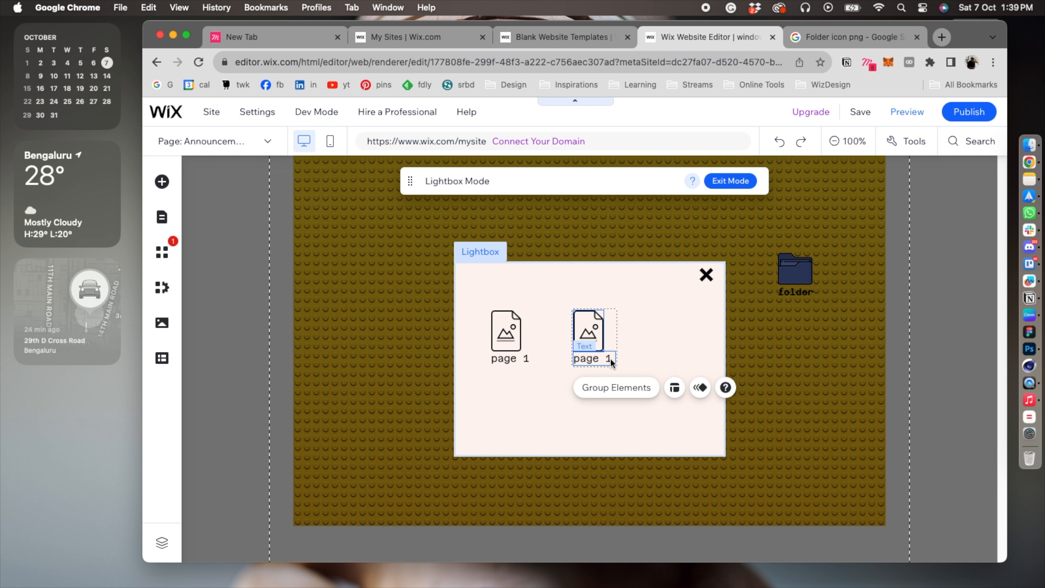
left_click(622, 427)
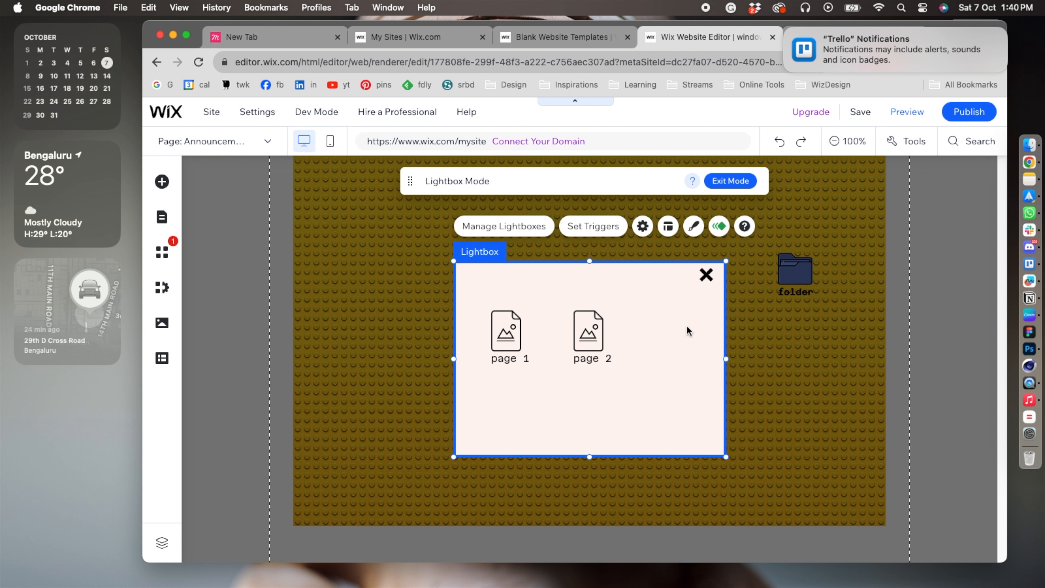
Add a black rectangular container box to the lightbox.
left_click(764, 361)
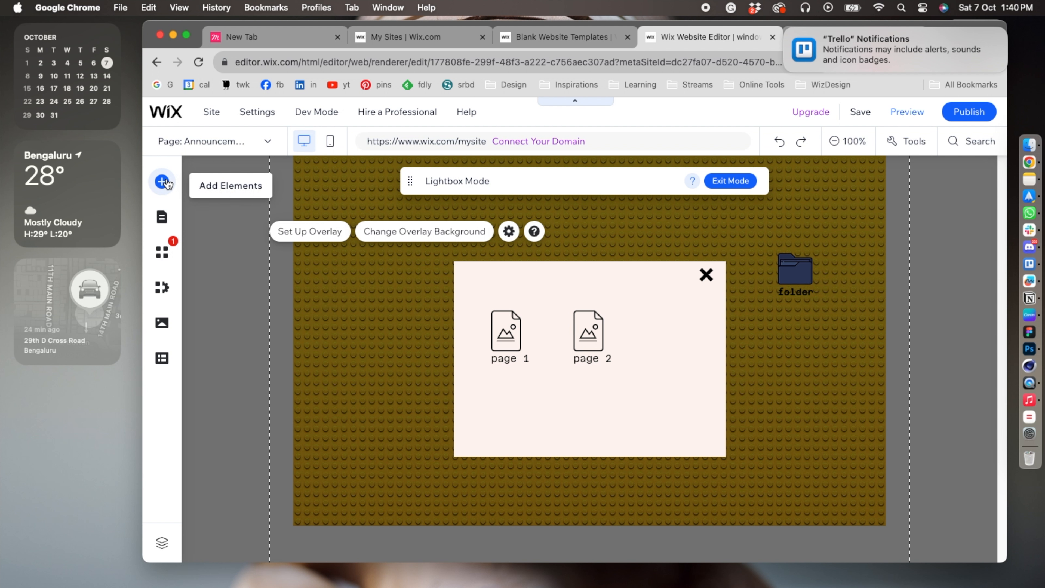
left_click(176, 185)
left_click(217, 273)
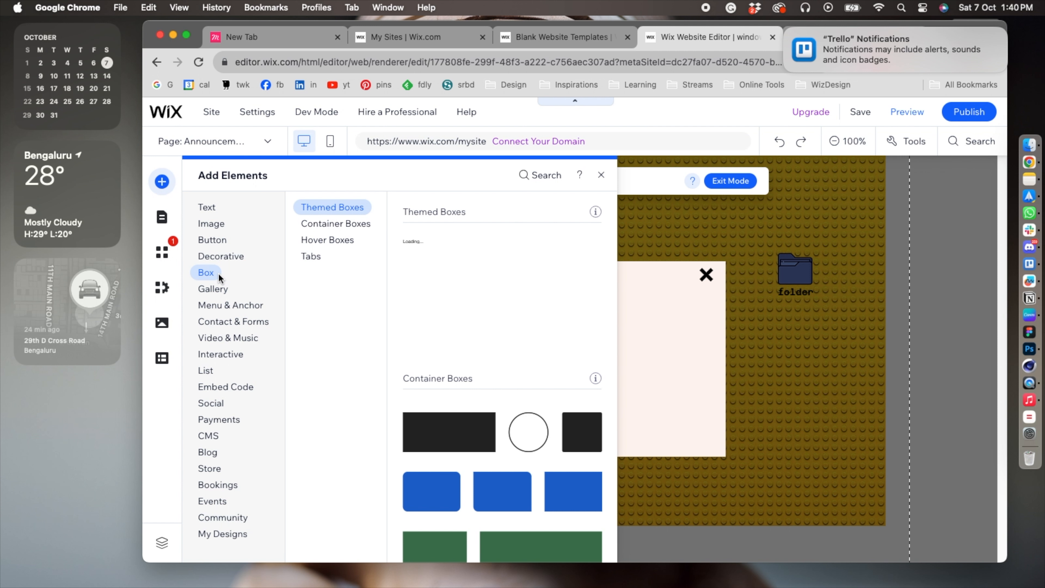
left_click_drag(444, 437, 553, 385)
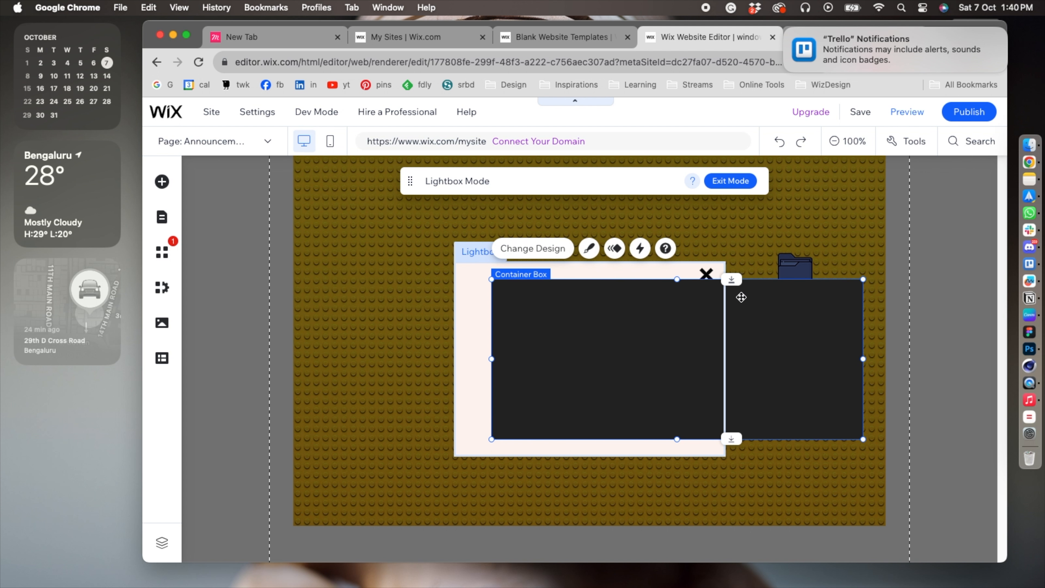
Resize the container box into a thin title bar spanning the lightbox's full width and align it with the lightbox's upper edge.
left_click_drag(677, 279, 676, 426)
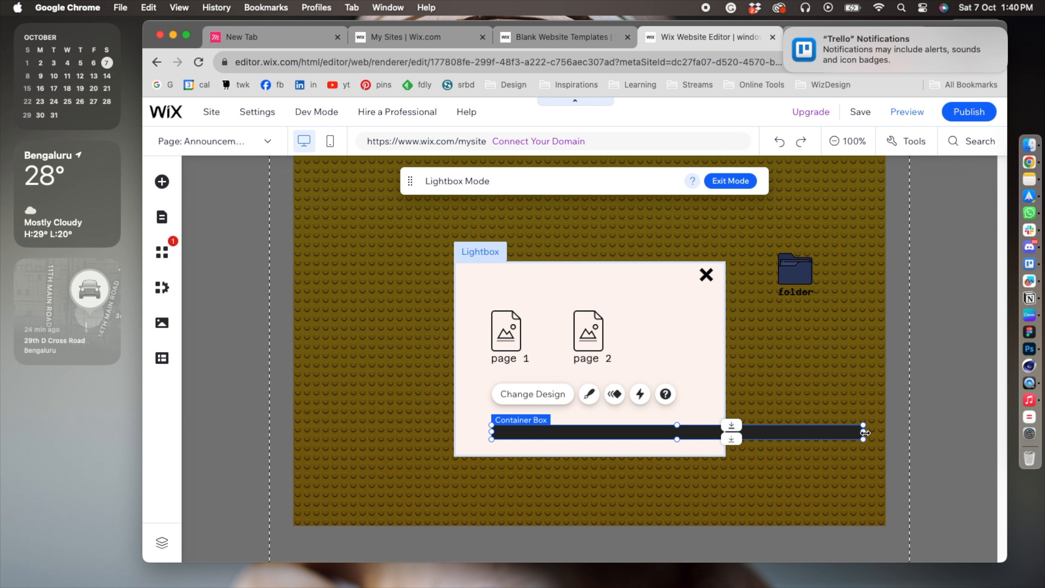
left_click_drag(865, 432, 720, 432)
left_click_drag(613, 418, 584, 270)
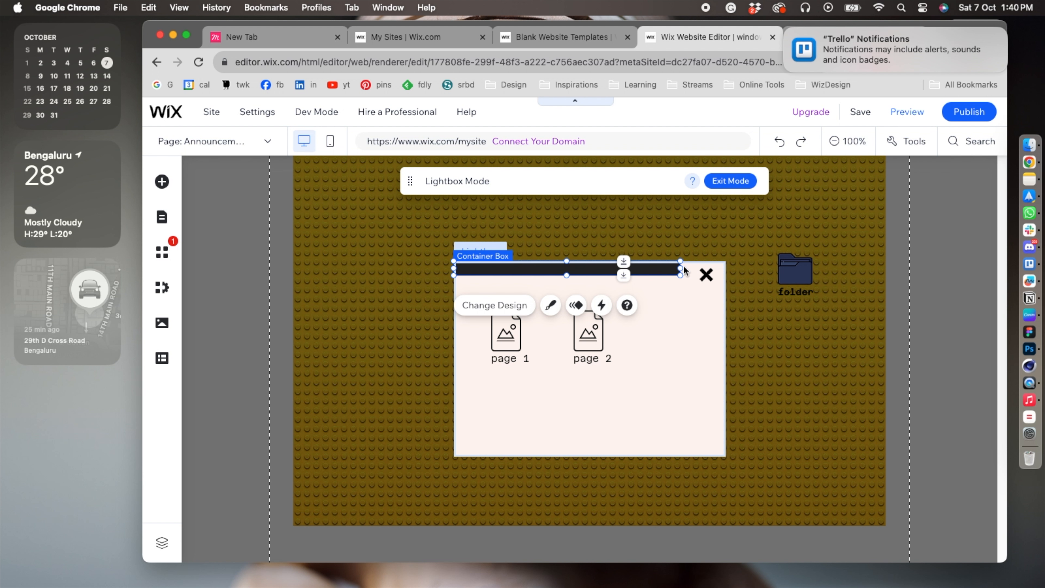
left_click_drag(682, 268, 726, 268)
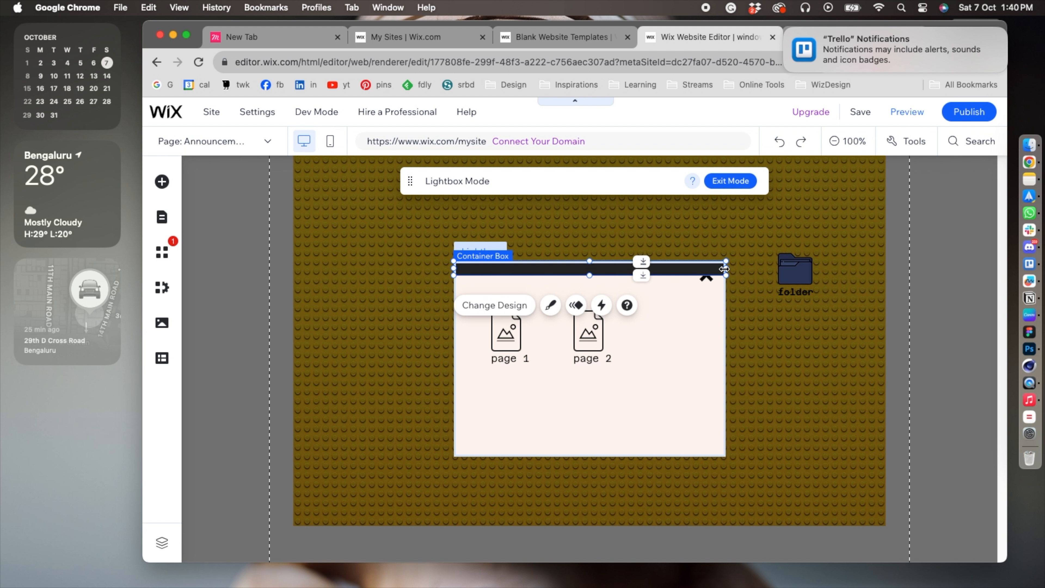
left_click_drag(594, 277, 590, 286)
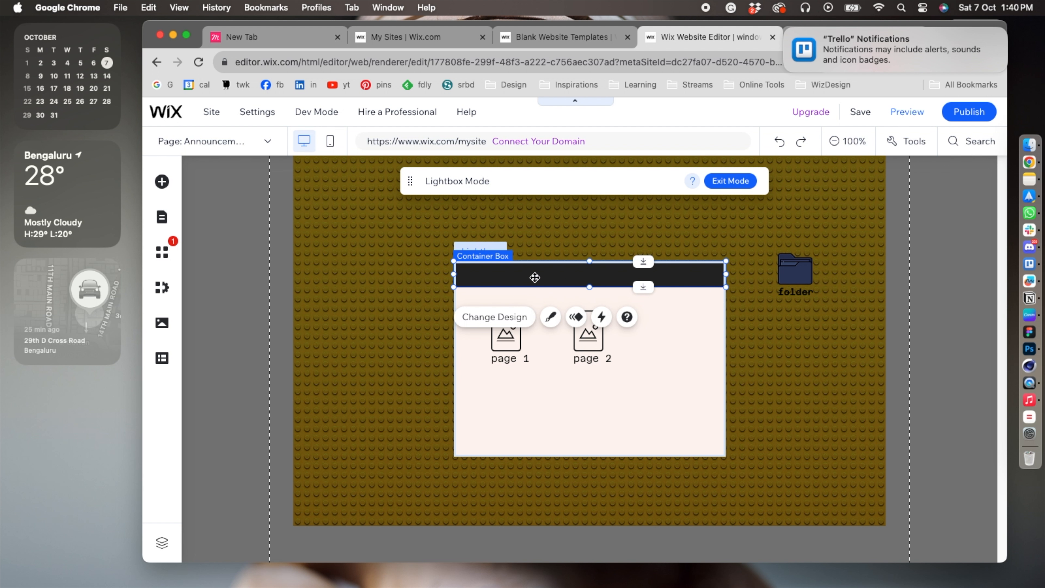
Set the title bar box's background fill opacity to 45%.
left_click(550, 316)
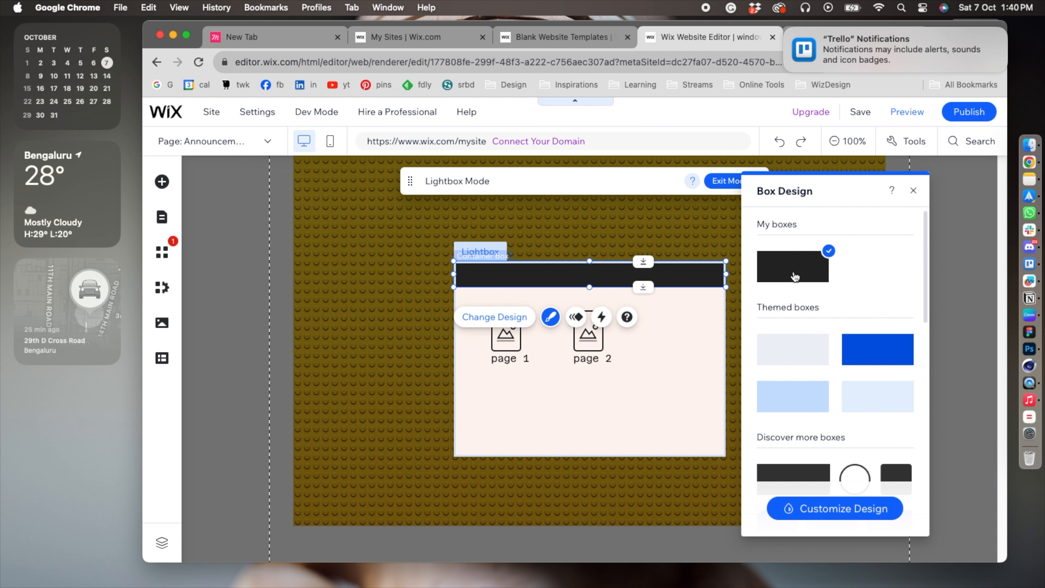
left_click(829, 508)
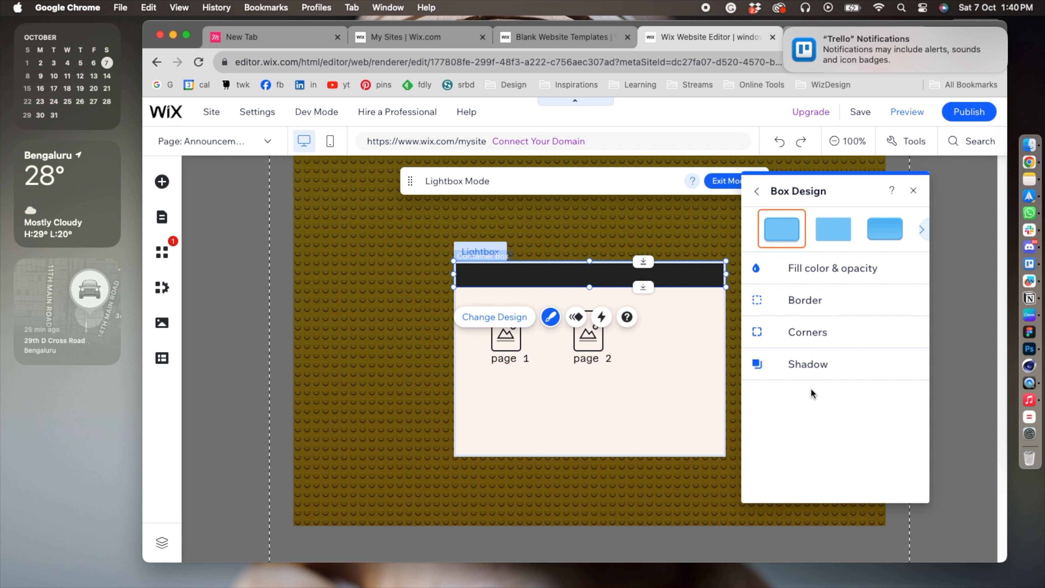
left_click(805, 274)
mouse_move(823, 321)
left_mouse_down()
mouse_move(804, 322)
mouse_move(816, 322)
left_mouse_up()
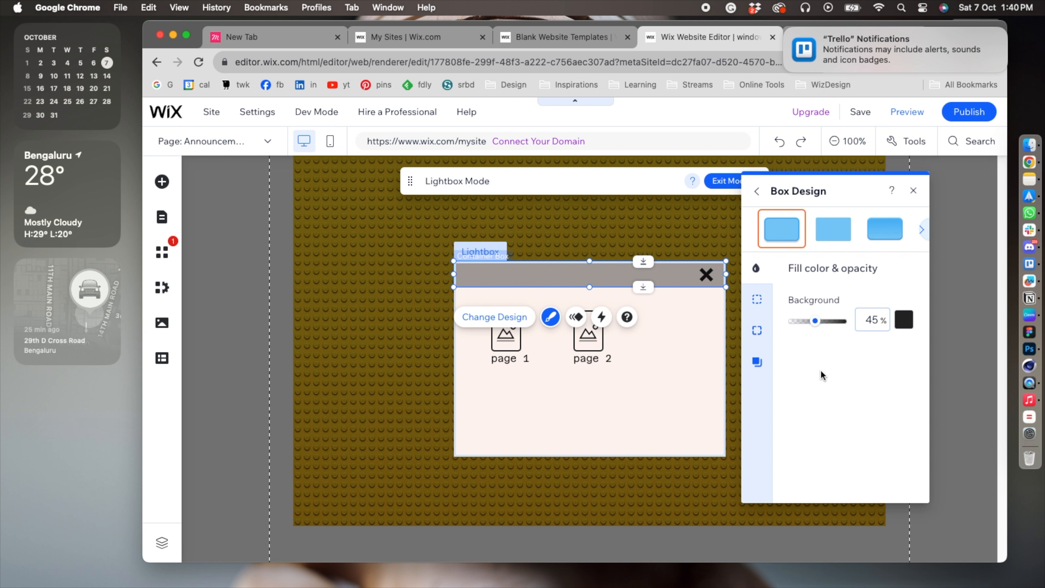
left_click(913, 190)
left_click(797, 347)
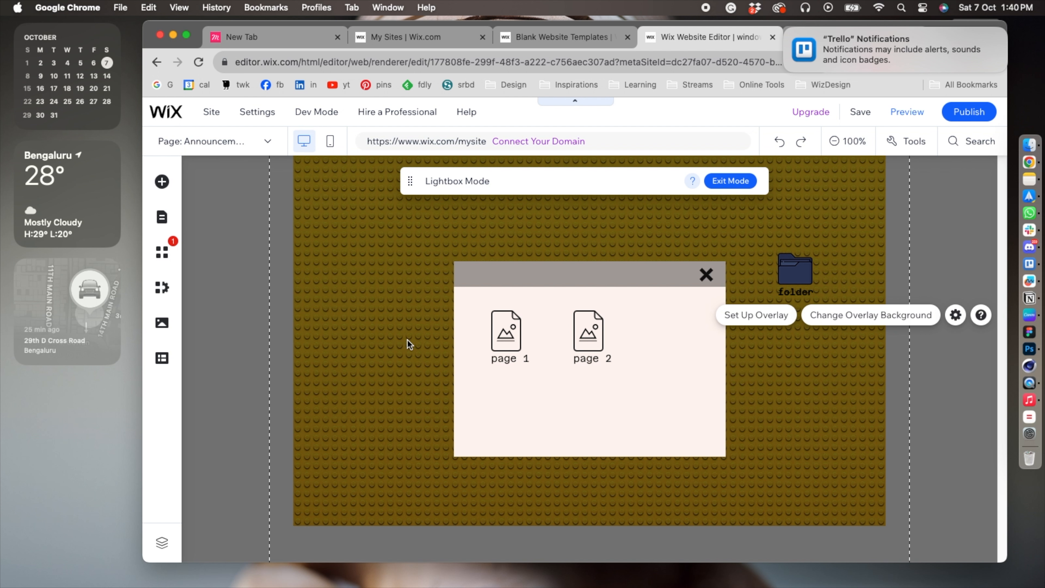
Link the home page's folder icon to the Announcements (We're Back!) lightbox and test the link in preview.
left_click(736, 183)
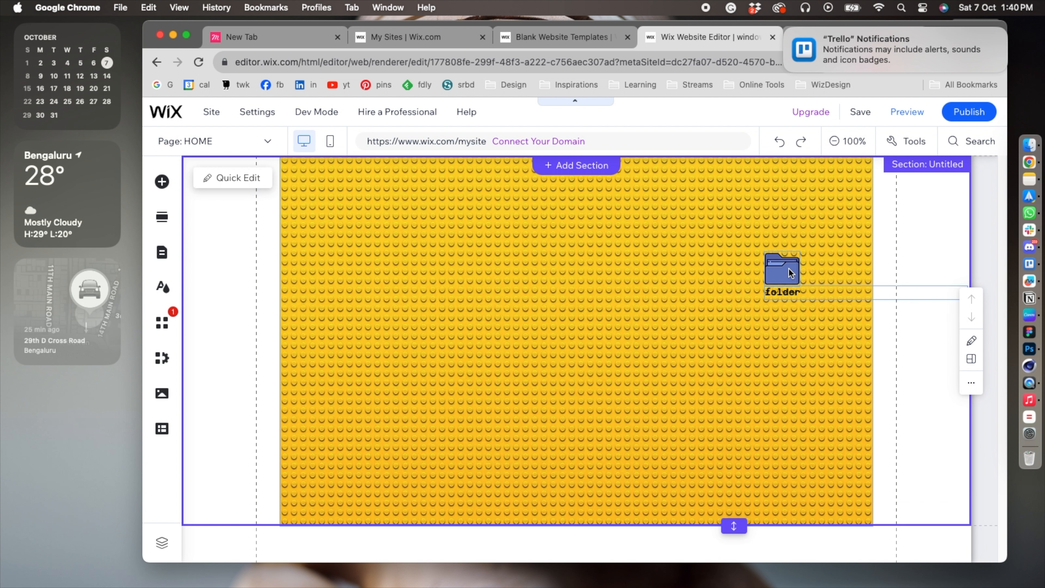
left_click(788, 269)
left_click(712, 345)
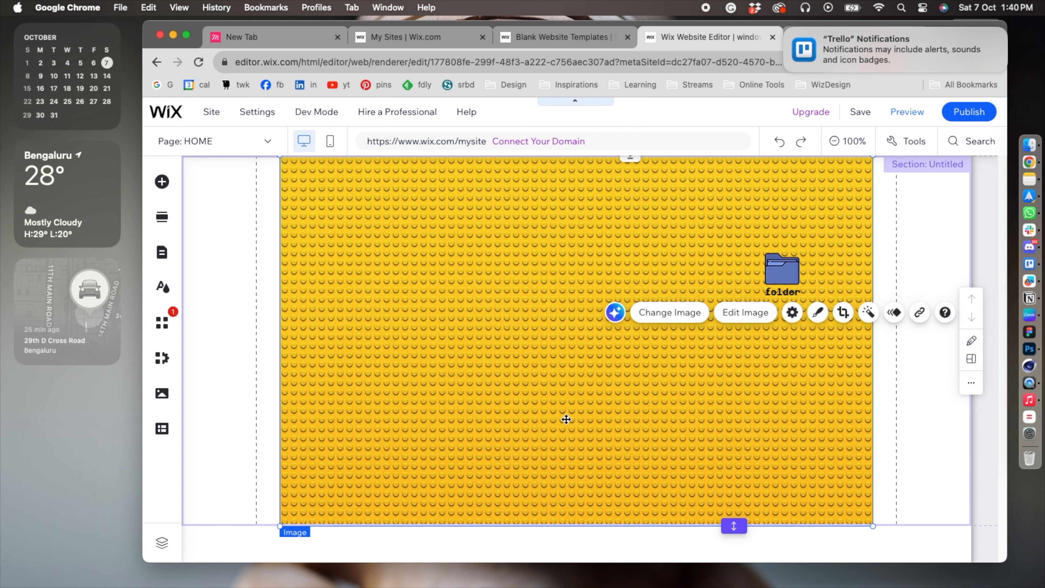
left_click(780, 268)
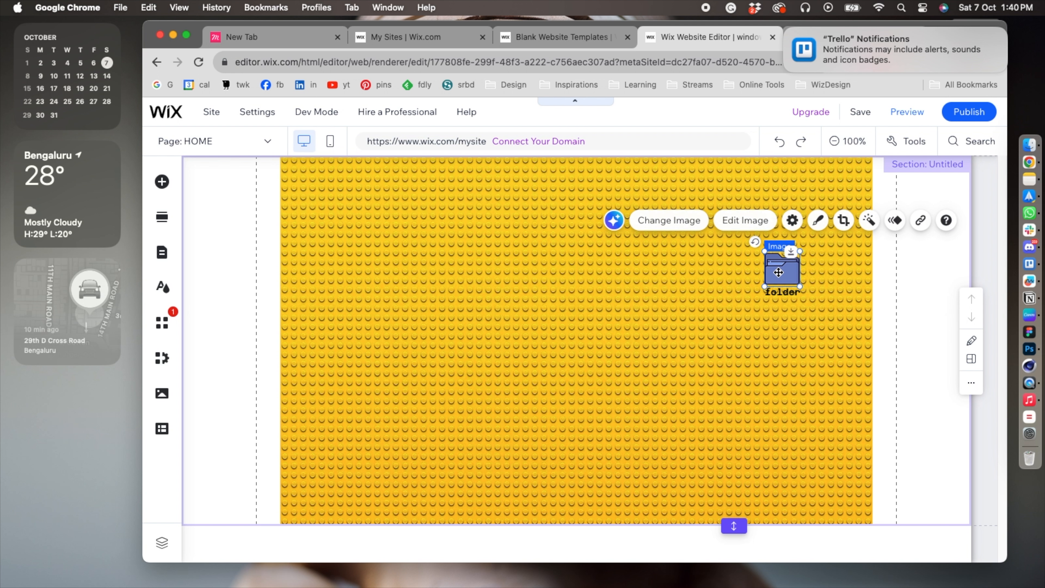
left_click(917, 221)
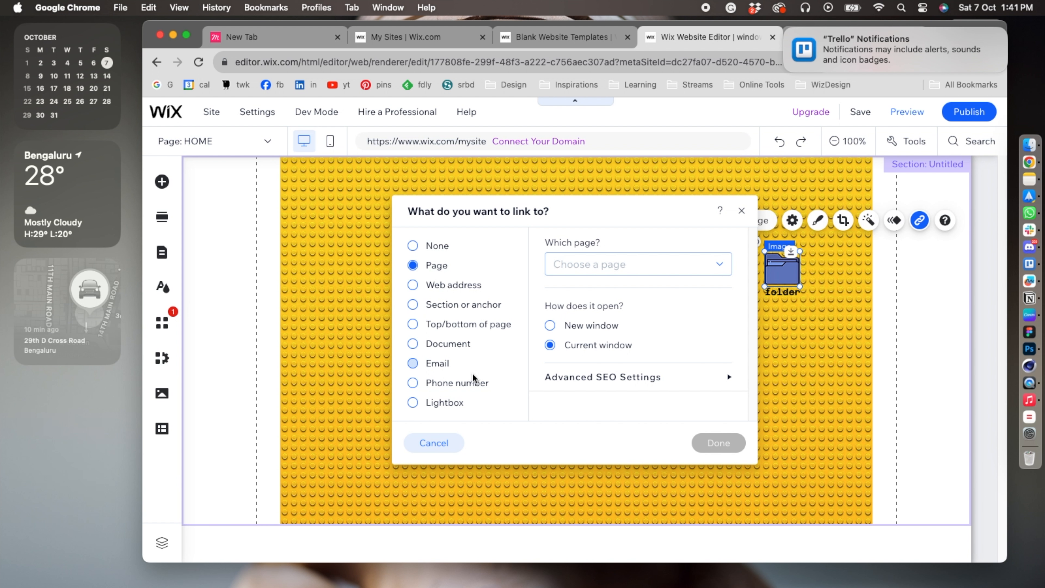
left_click(438, 407)
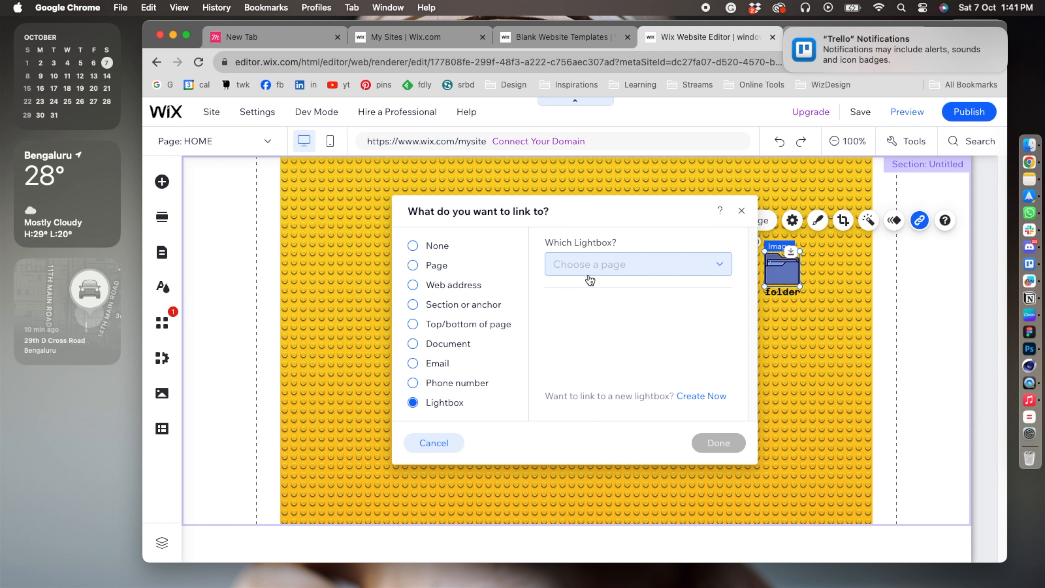
left_click(594, 266)
left_click(595, 315)
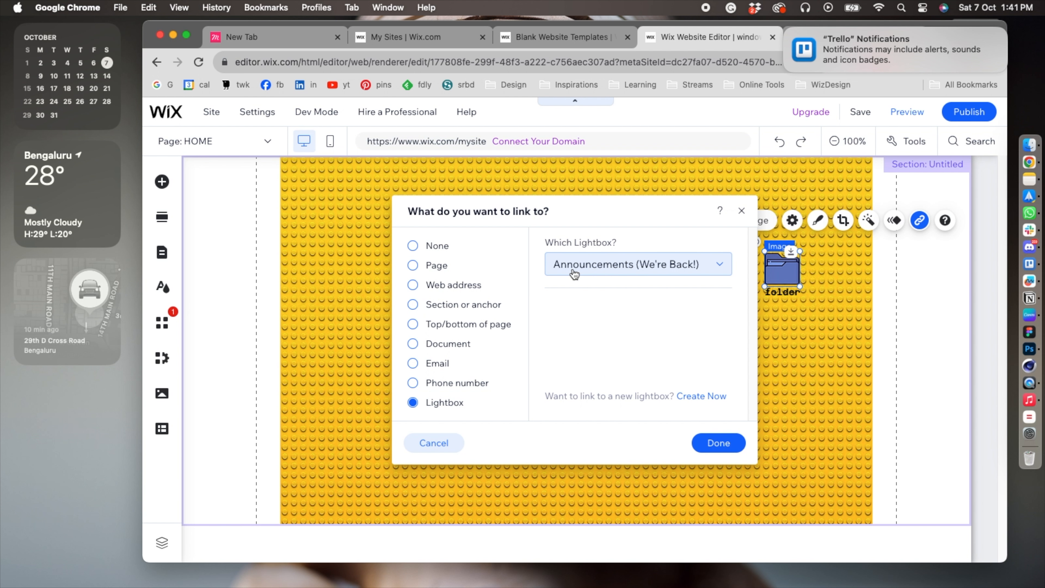
left_click(711, 442)
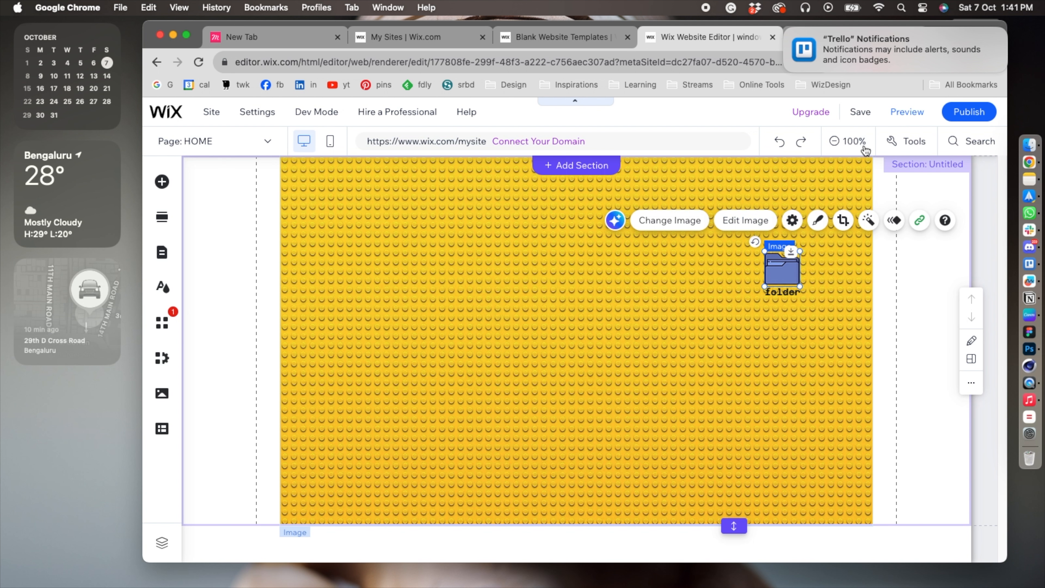
left_click(896, 111)
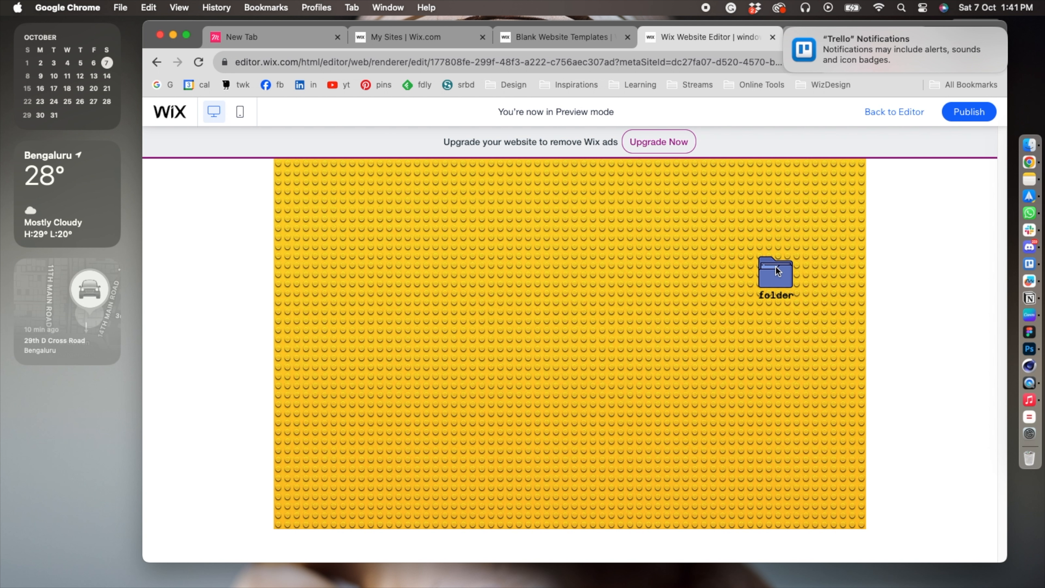
left_click(772, 268)
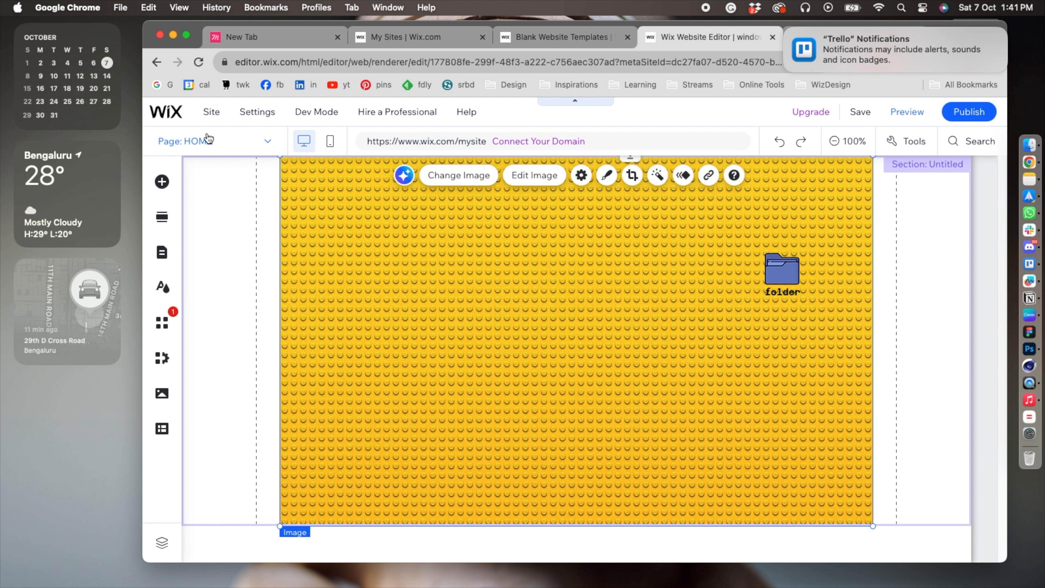
Reopen the Announcements (We're Back!) lightbox for editing and give it the Expand in animation.
left_click(208, 140)
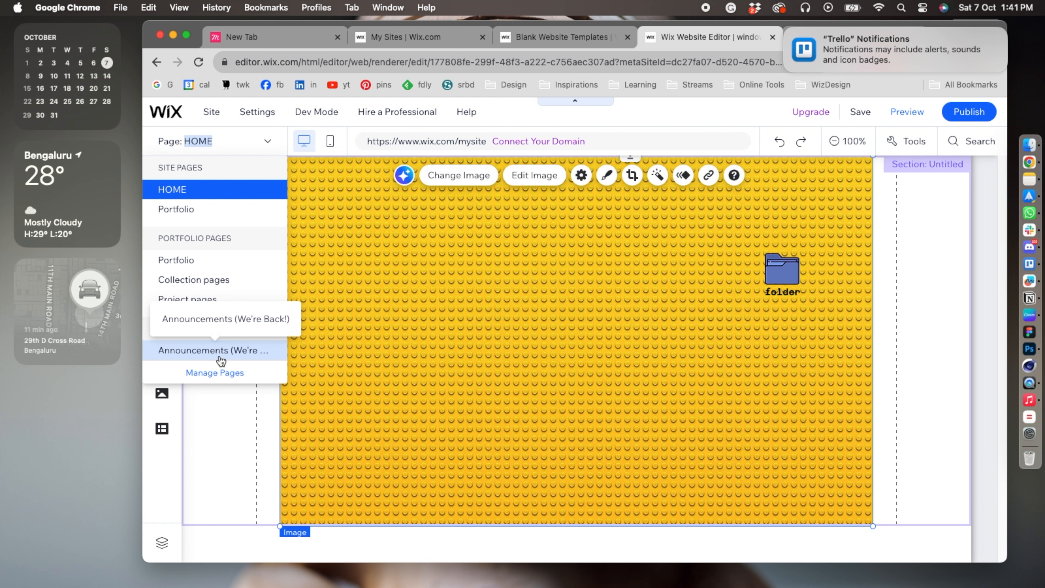
left_click(214, 348)
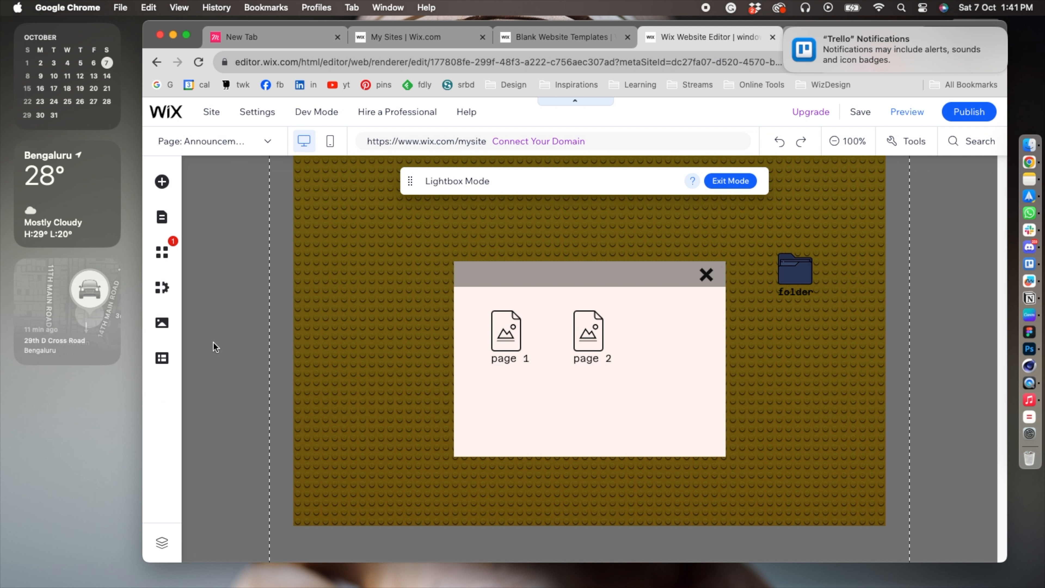
left_click(684, 265)
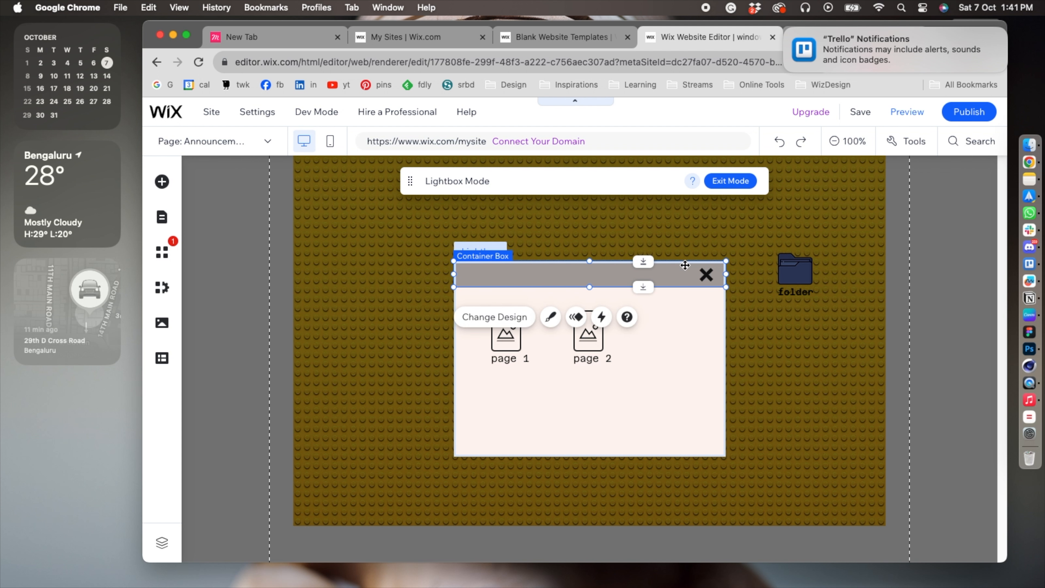
left_click(684, 365)
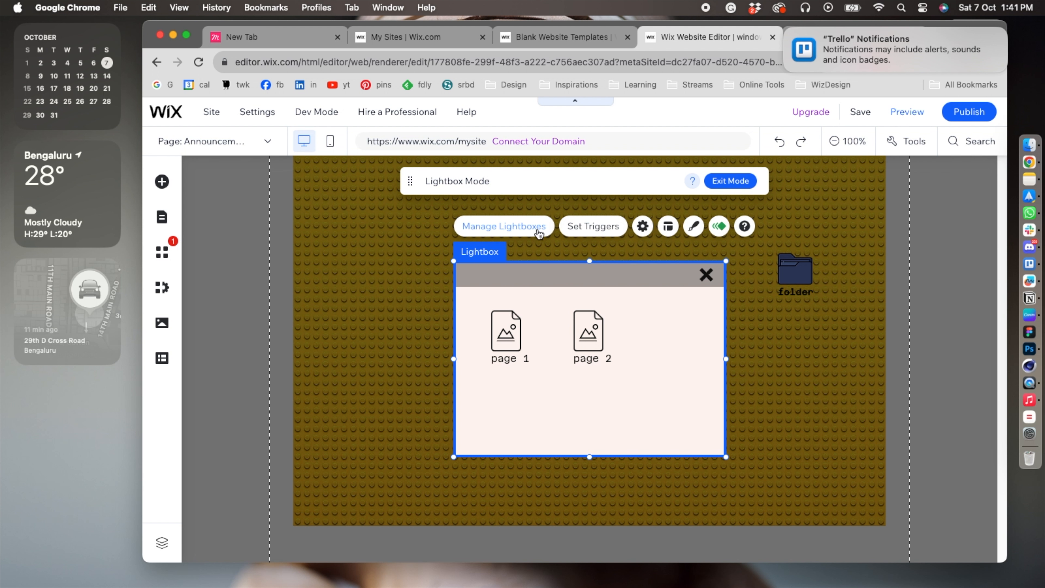
left_click(726, 227)
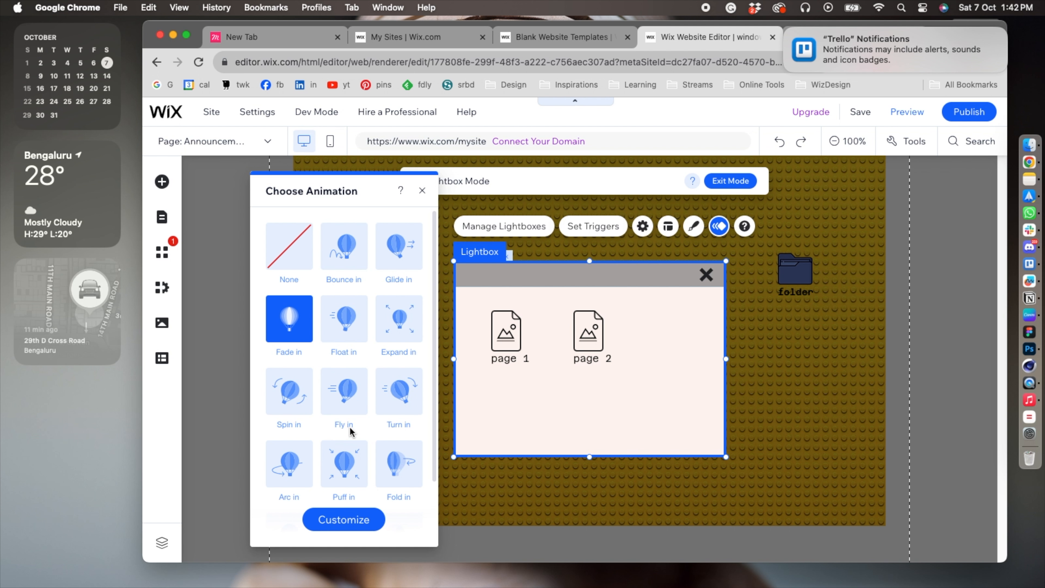
scroll(349, 430, "down", 2)
scroll(350, 430, "up", 2)
scroll(349, 431, "down", 1)
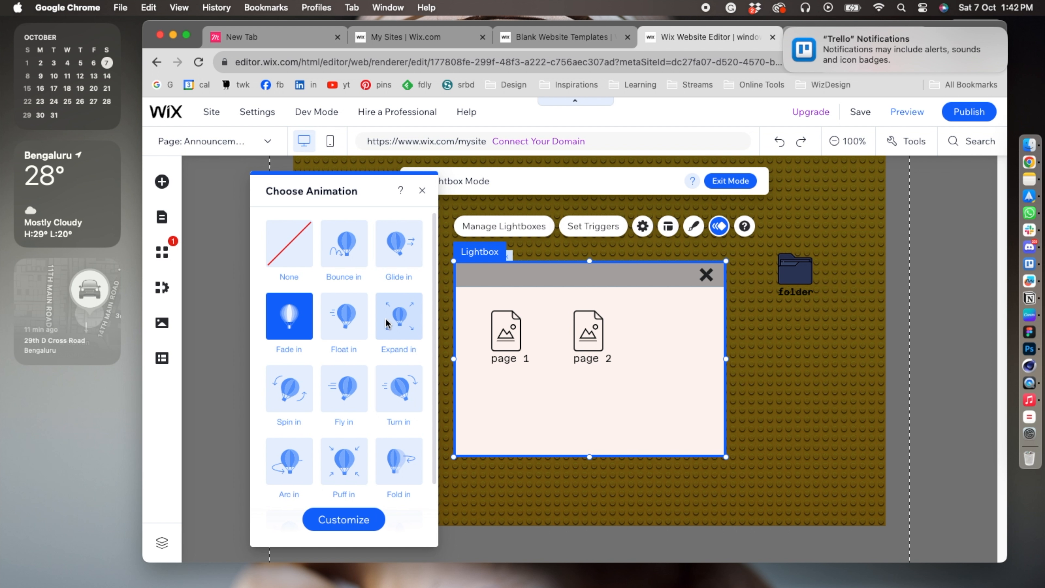
left_click(386, 319)
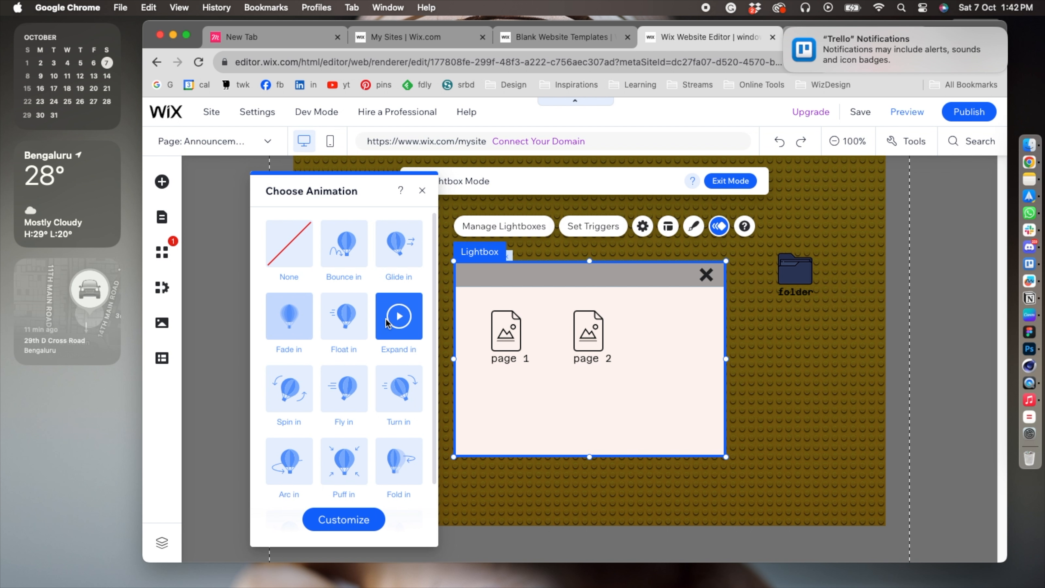
Set the lightbox's Expand in animation duration to 0.3 seconds and play the animation.
left_click(351, 526)
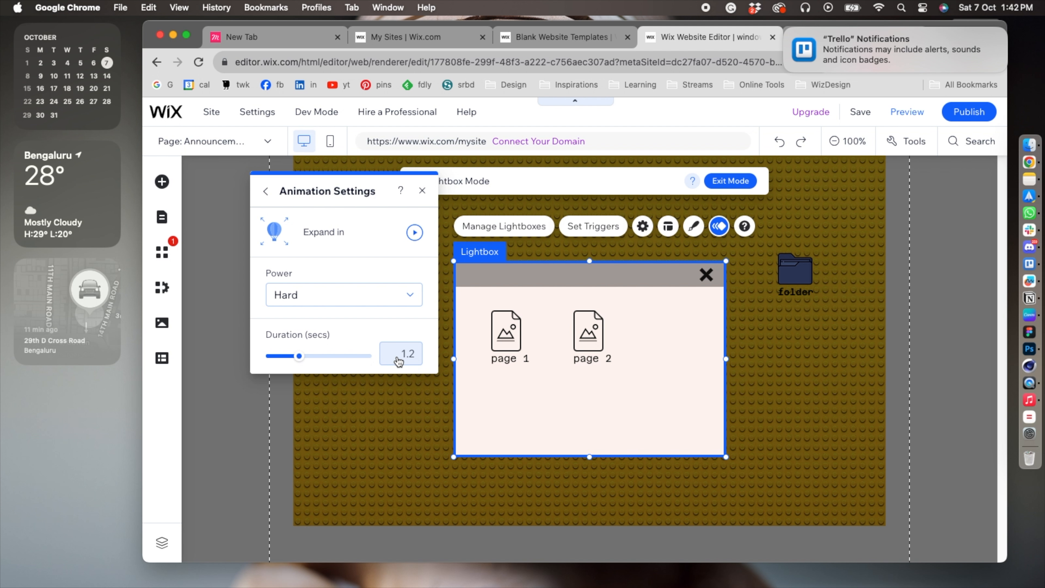
left_click_drag(299, 356, 276, 359)
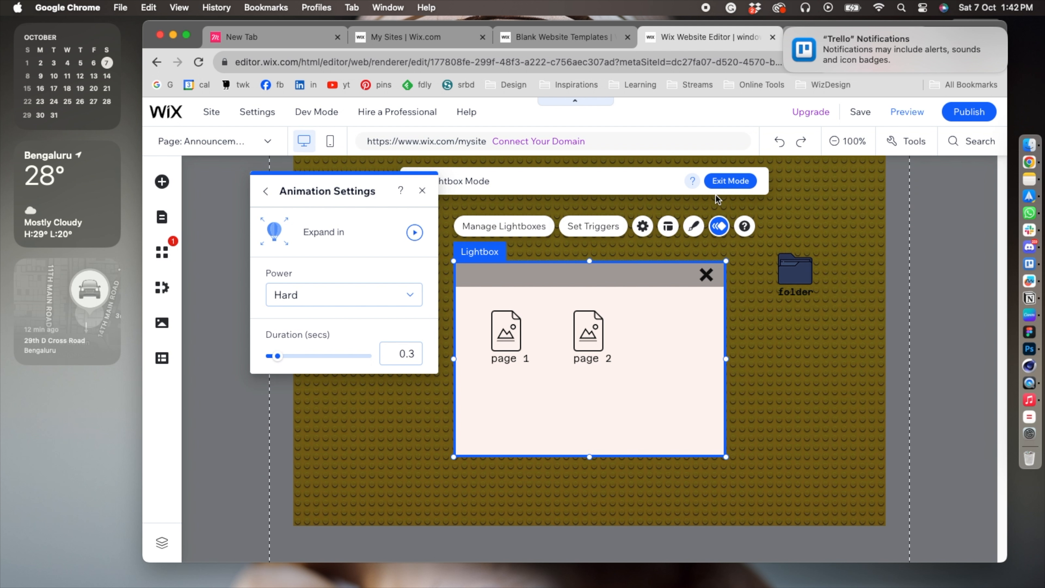
left_click(414, 233)
left_click(422, 190)
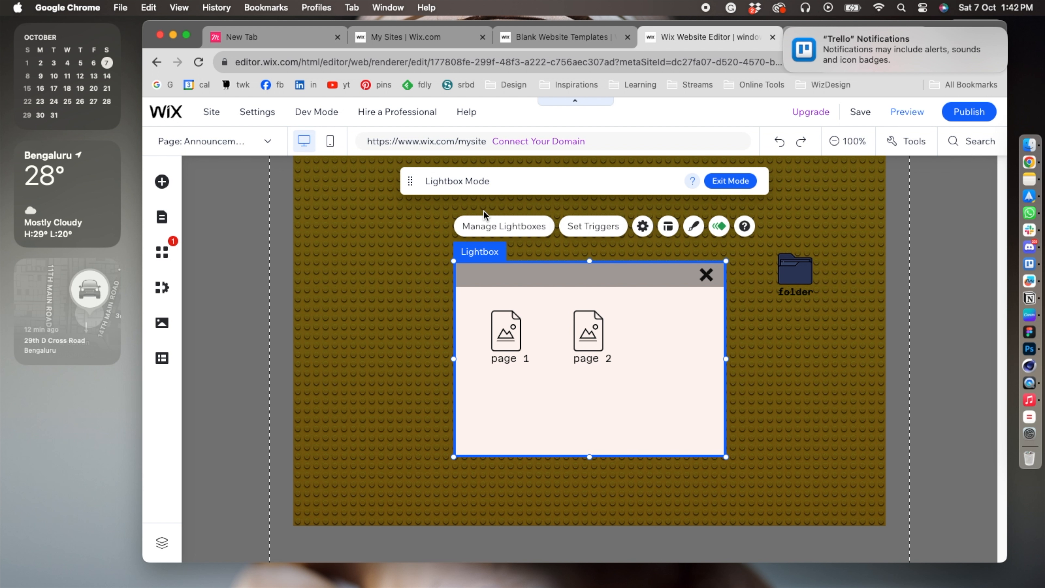
Turn off automatic display of the lightbox on pages in its trigger settings.
left_click(613, 229)
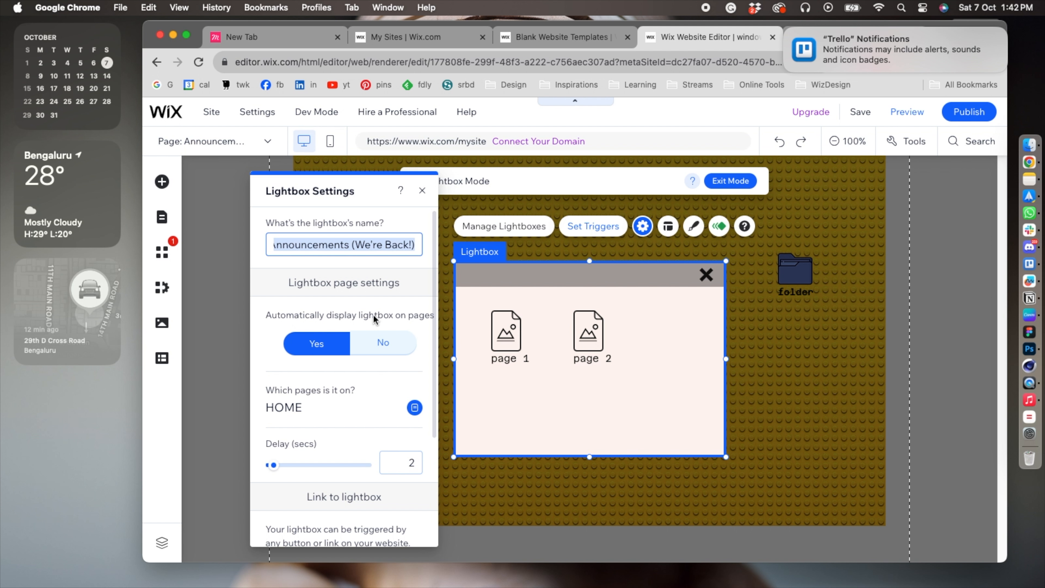
left_click(382, 335)
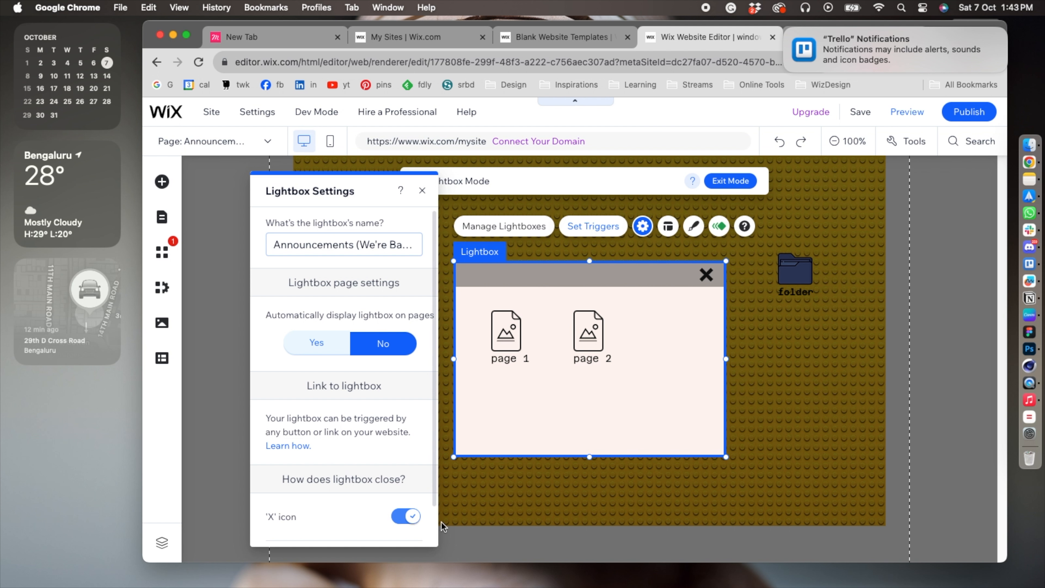
left_click(422, 191)
left_click(401, 311)
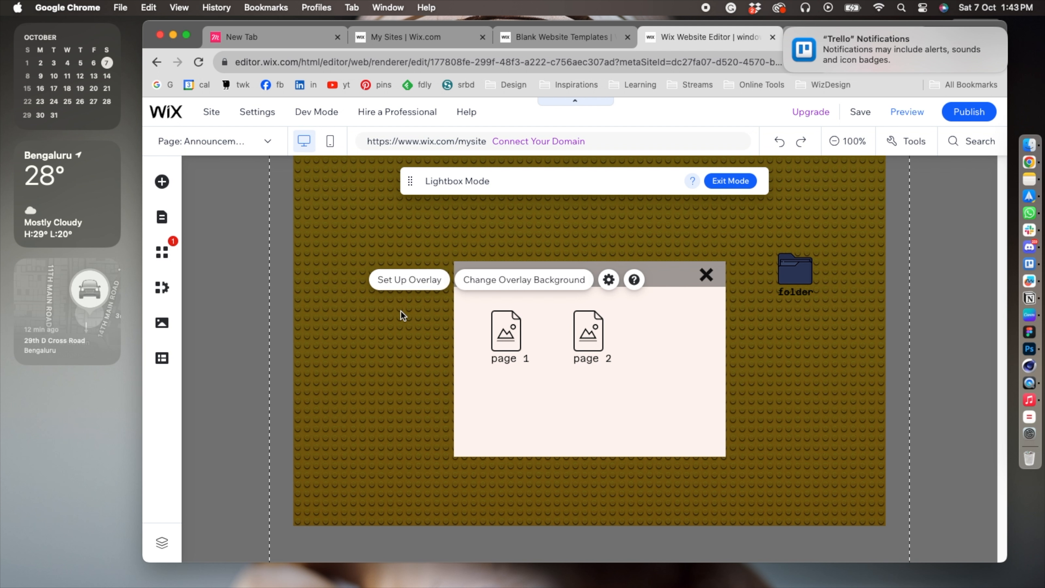
left_click(514, 340)
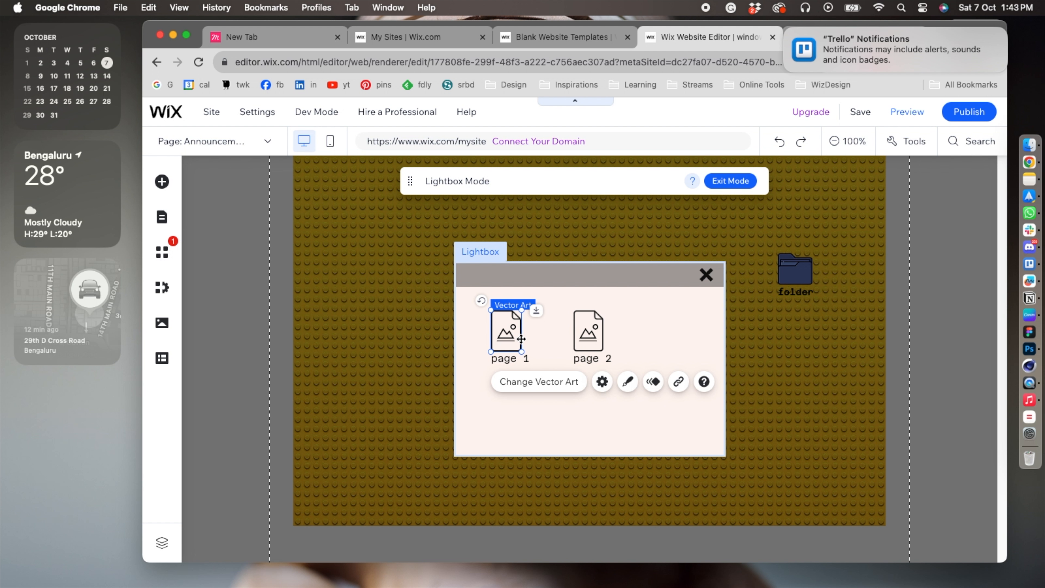
left_click(678, 381)
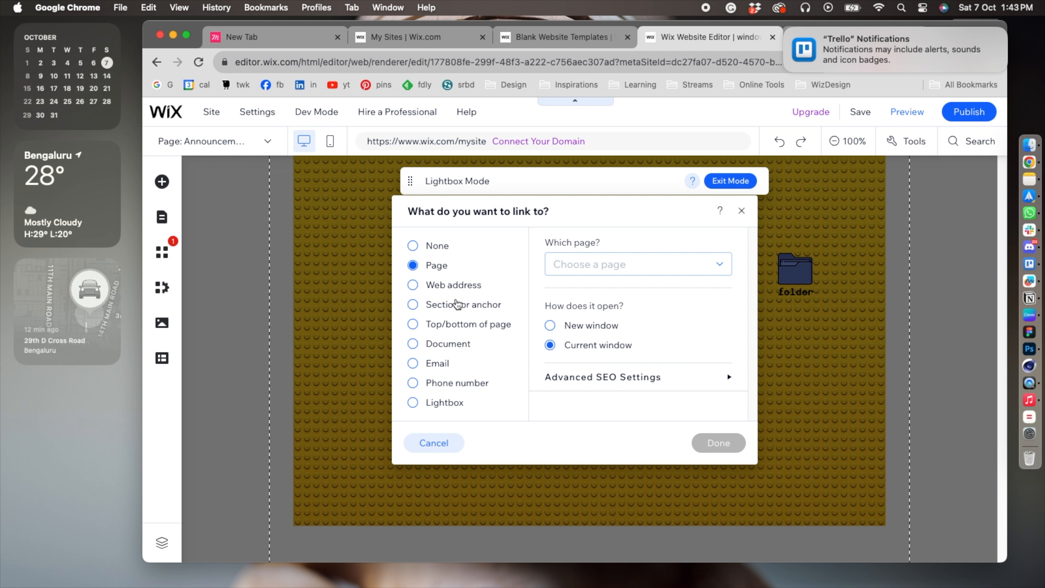
left_click(477, 284)
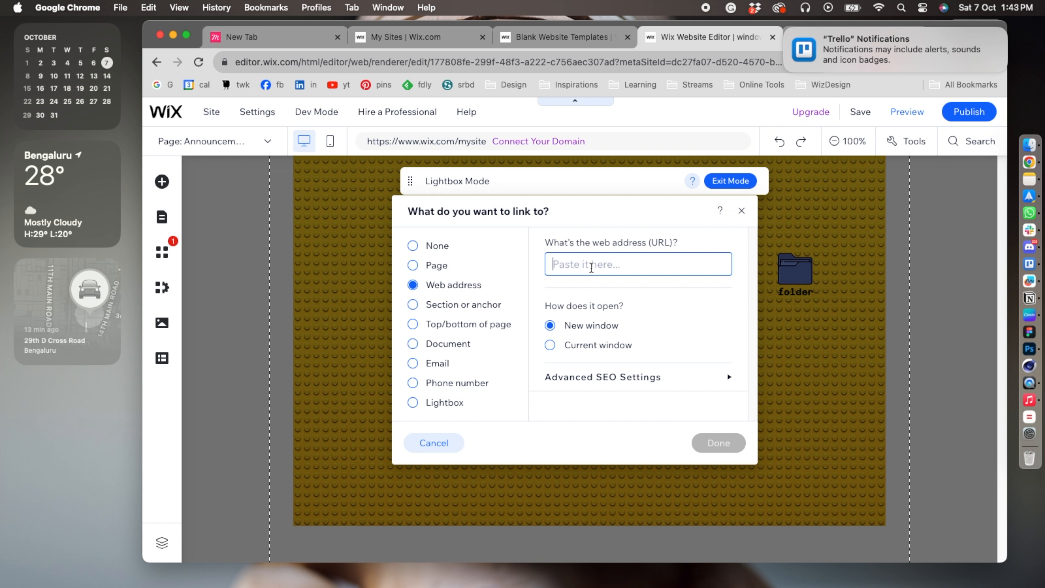
left_click(571, 264)
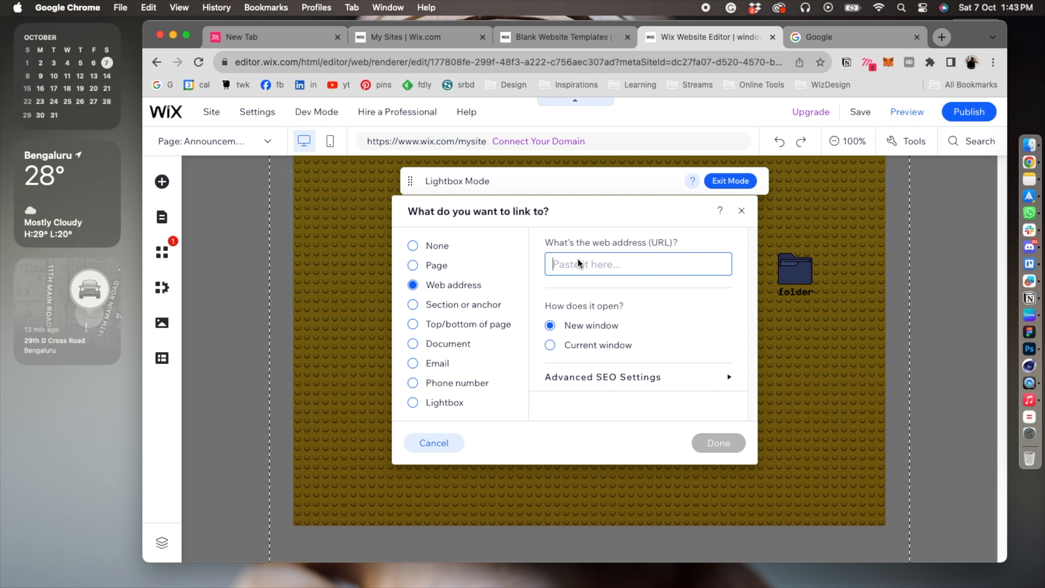
type("https://www.google.com/")
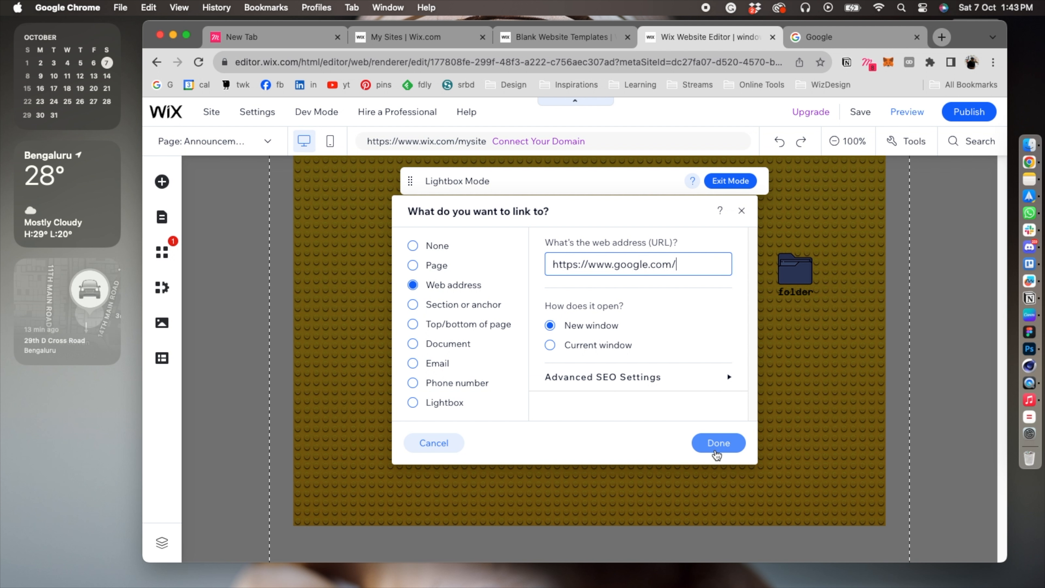
left_click(716, 448)
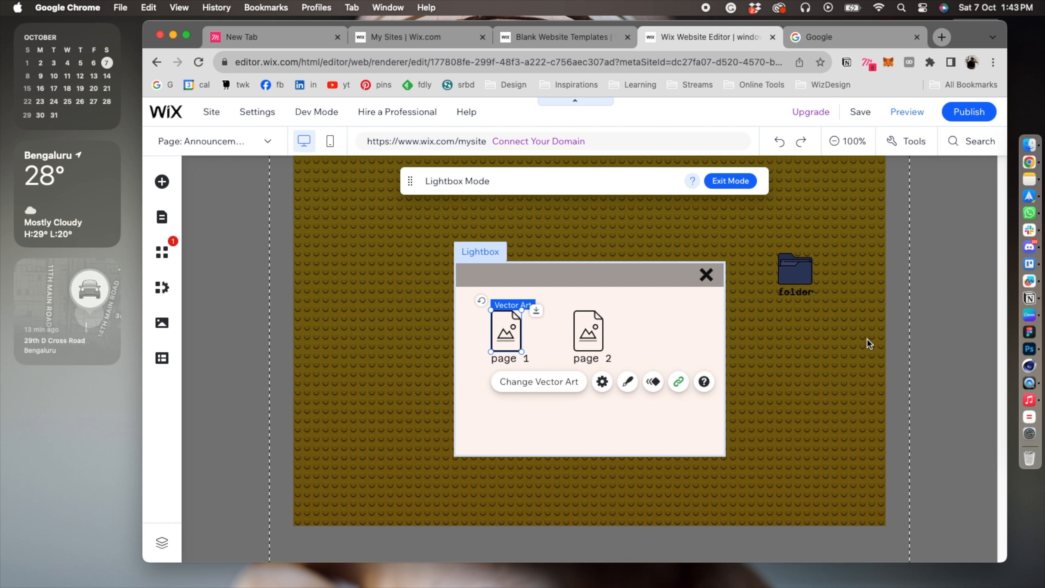
left_click(866, 338)
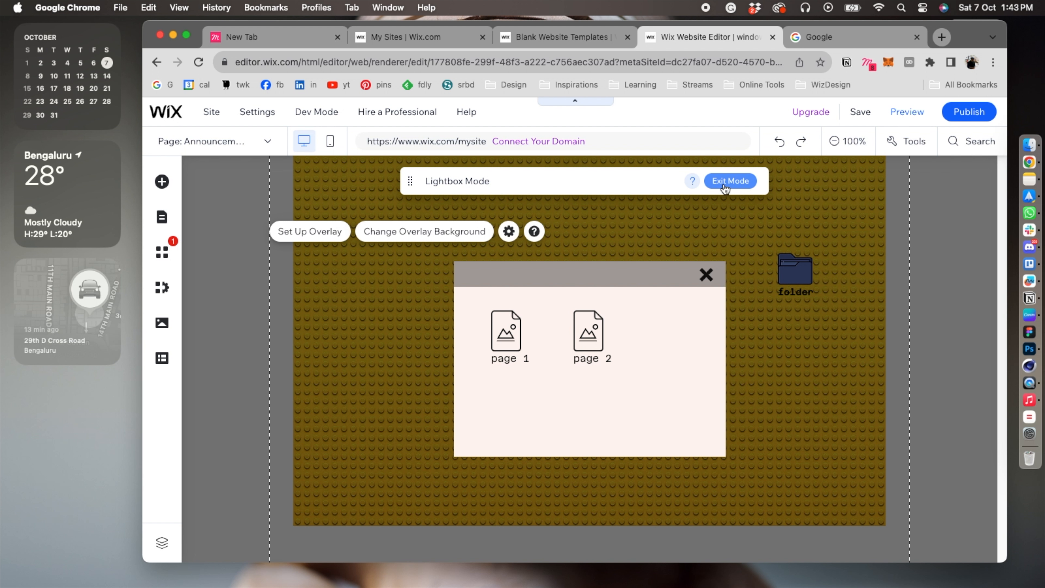
Exit lightbox mode and save the site under the free Wix.com domain with the address ending windows.
left_click(725, 186)
left_click(850, 112)
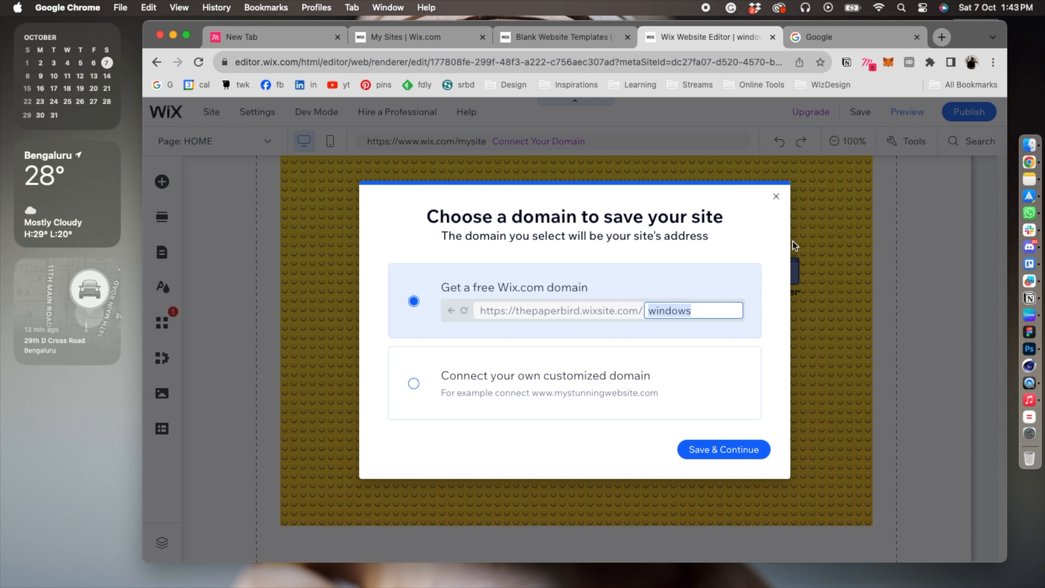
left_click(761, 453)
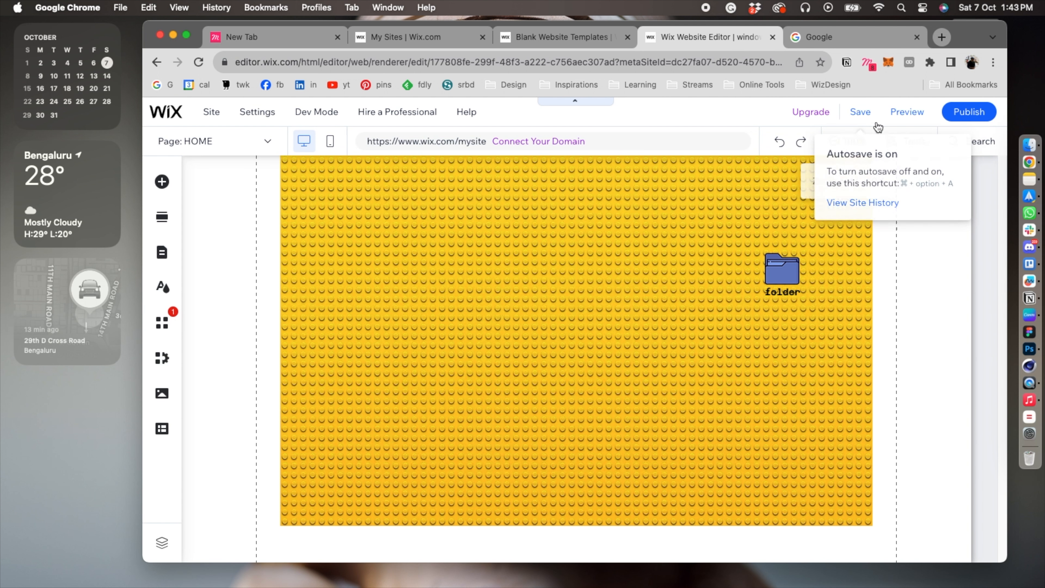
Preview the site to test the folder's lightbox and the page 1 icon's link, closing the opened Google page and the lightbox.
left_click(899, 113)
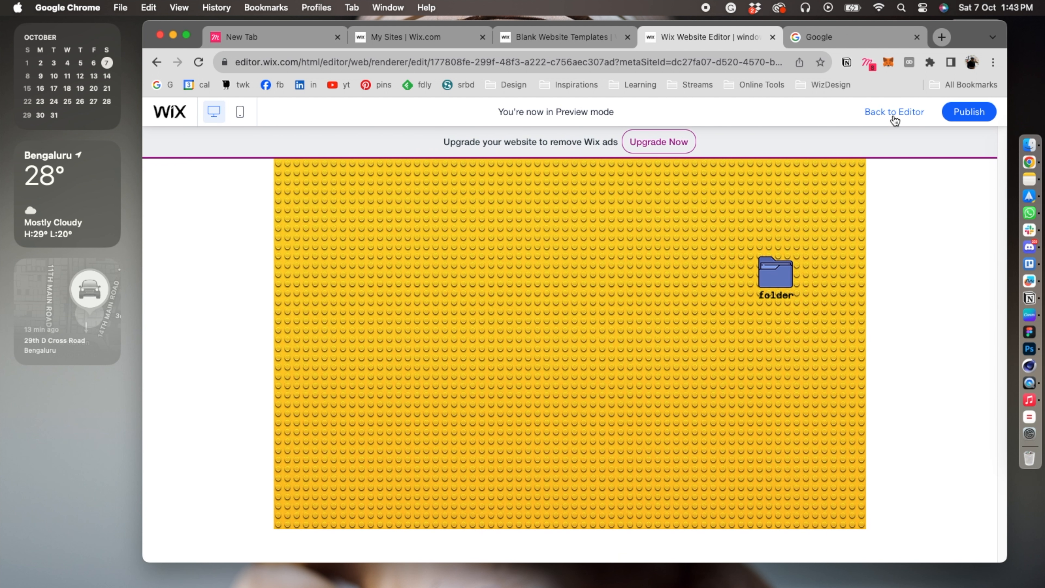
left_click(780, 268)
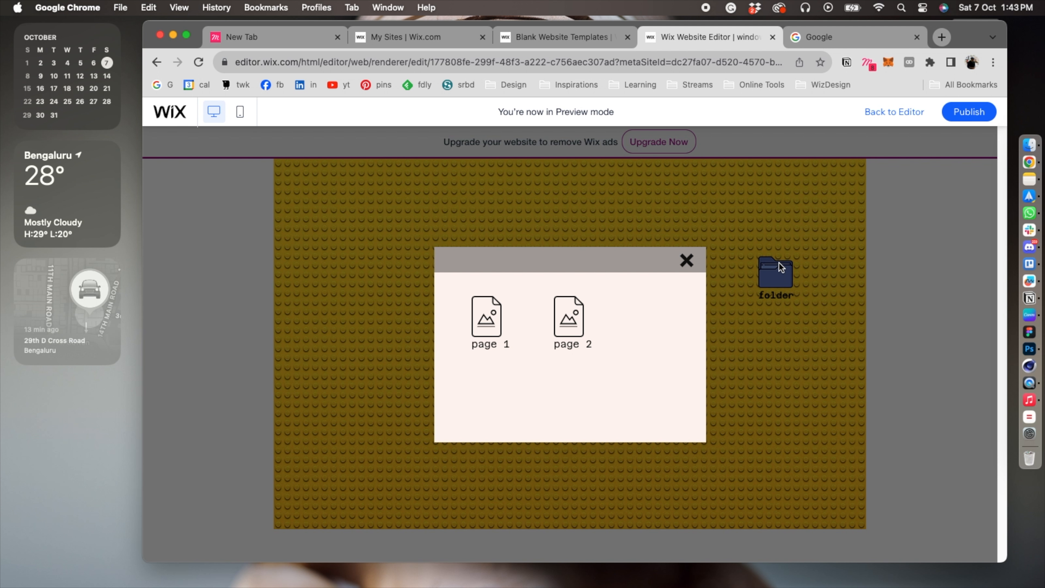
left_click(494, 332)
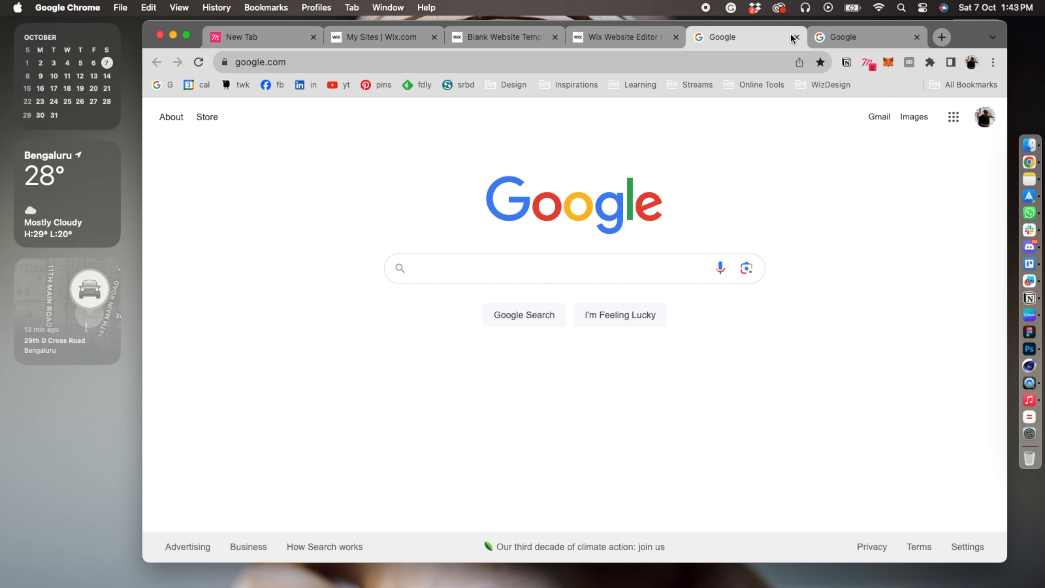
left_click(794, 38)
left_click(686, 259)
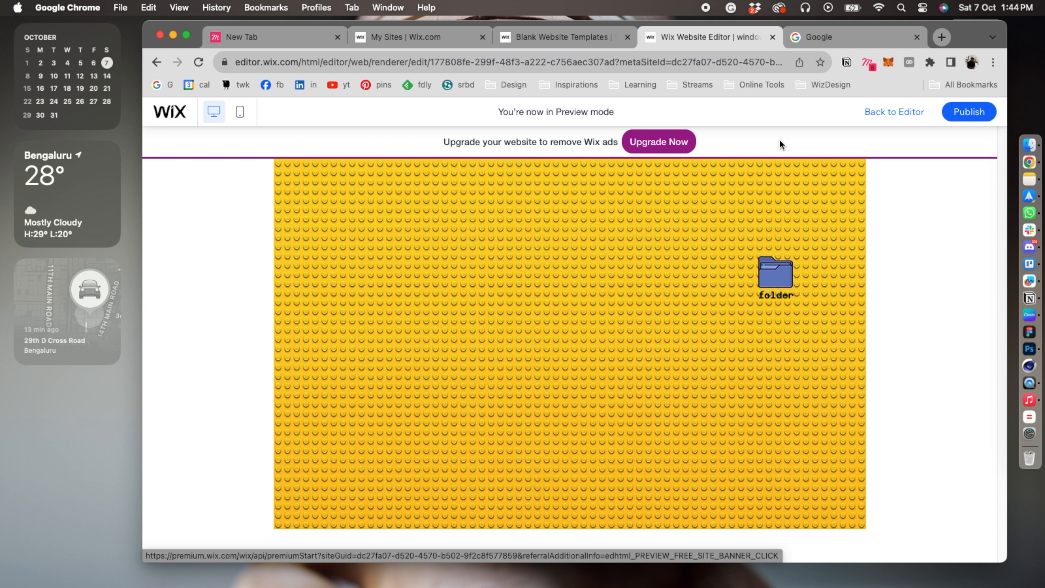